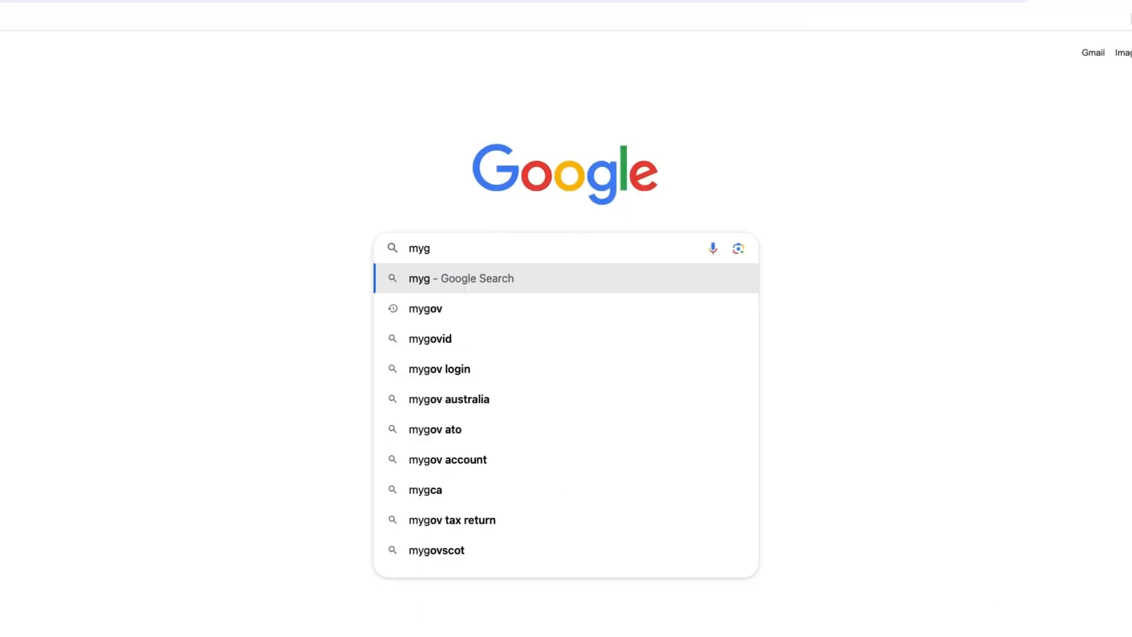
Search Google for 'mygov' and open the official 'myGov Home | myGov' page.
{"action": "type", "text": "ov"}
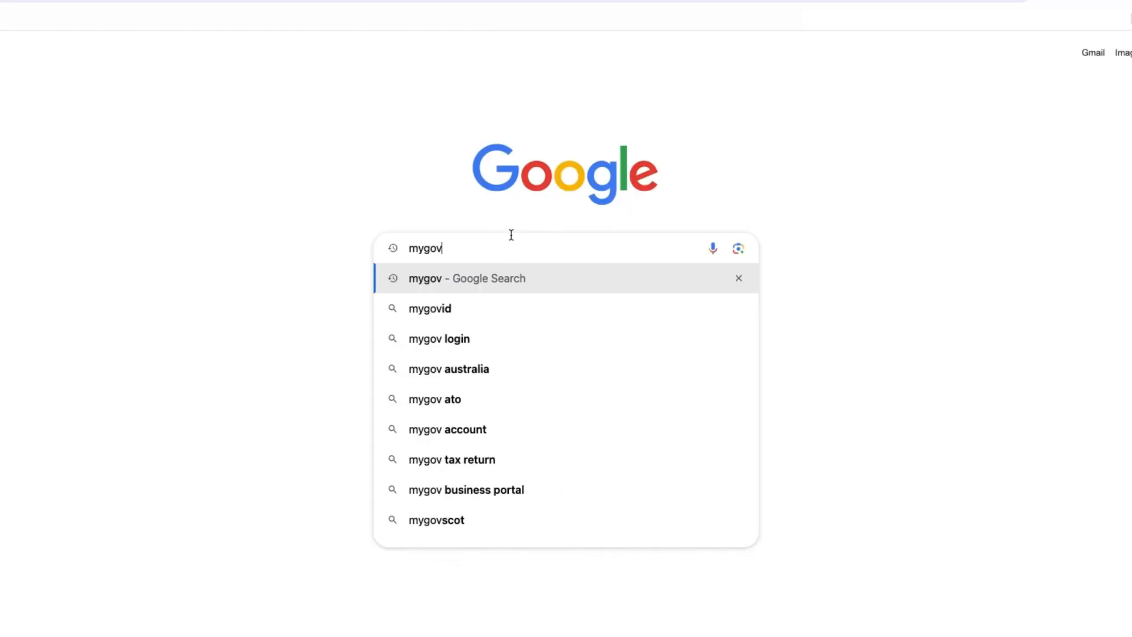
{"action": "left_click", "coordinate": [443, 272]}
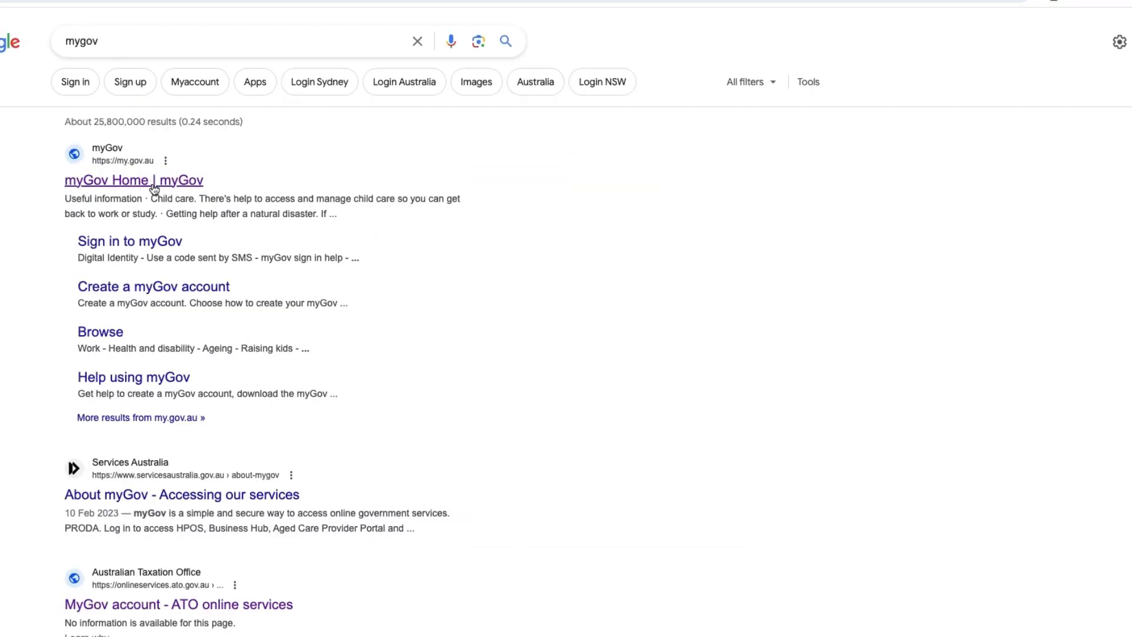
{"action": "left_click", "coordinate": [152, 183]}
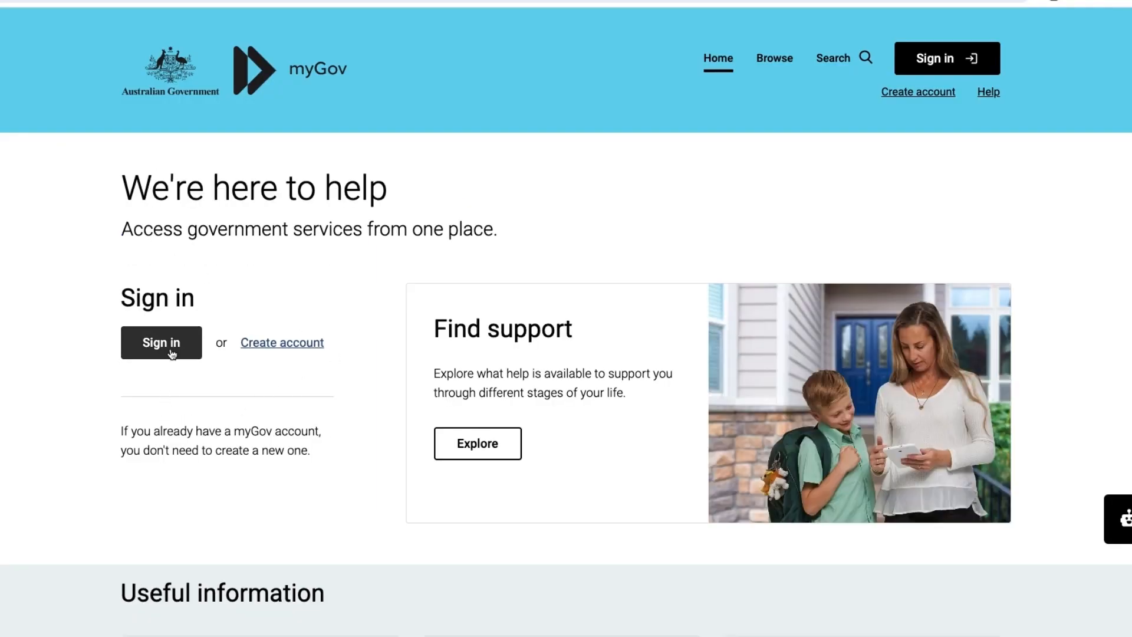
Begin creating a myGov account and play the linked-services explainer video.
{"action": "left_click", "coordinate": [277, 342]}
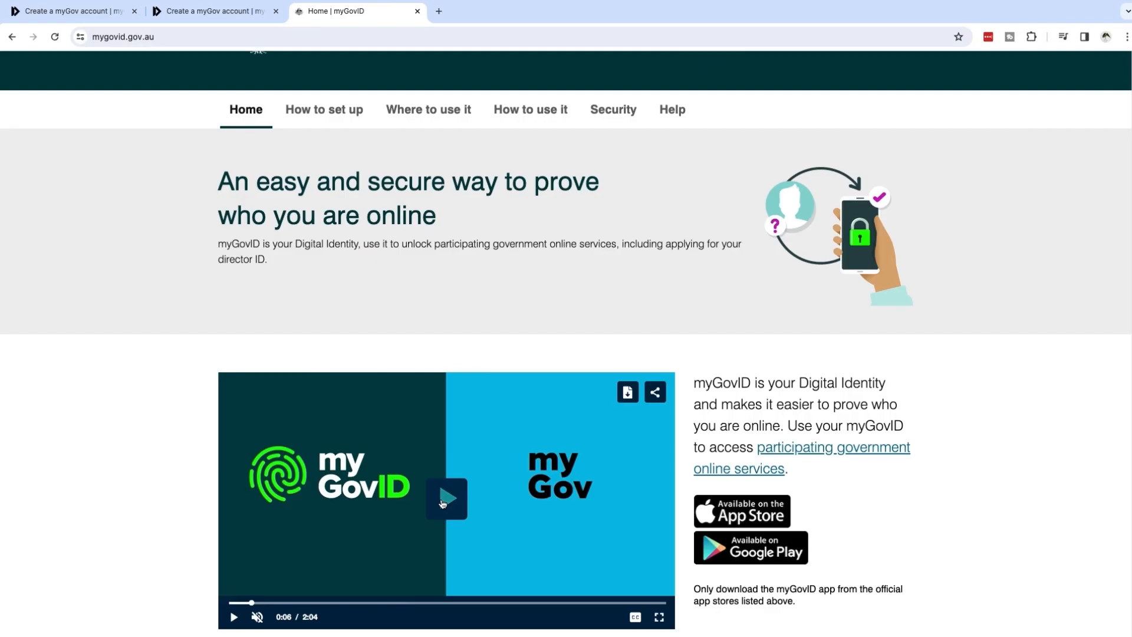
{"action": "left_click", "coordinate": [443, 503]}
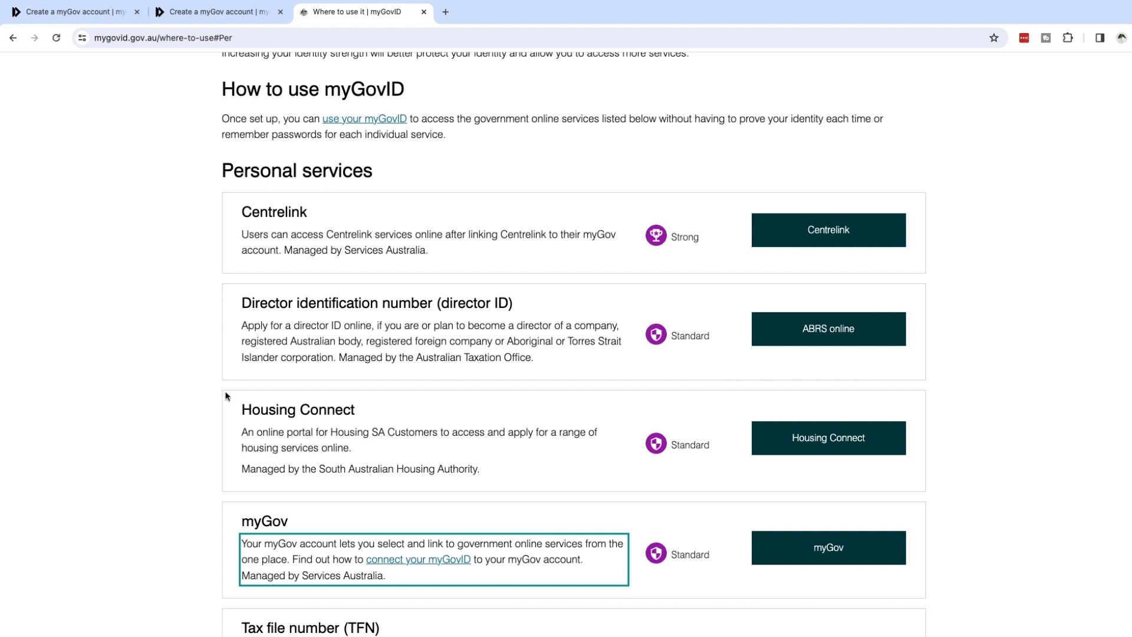
Highlight the myGov entry in the myGovID 'Where to use it' services list.
{"action": "left_click_drag", "start_coordinate": [239, 529], "coordinate": [343, 522]}
{"action": "left_click", "coordinate": [343, 521]}
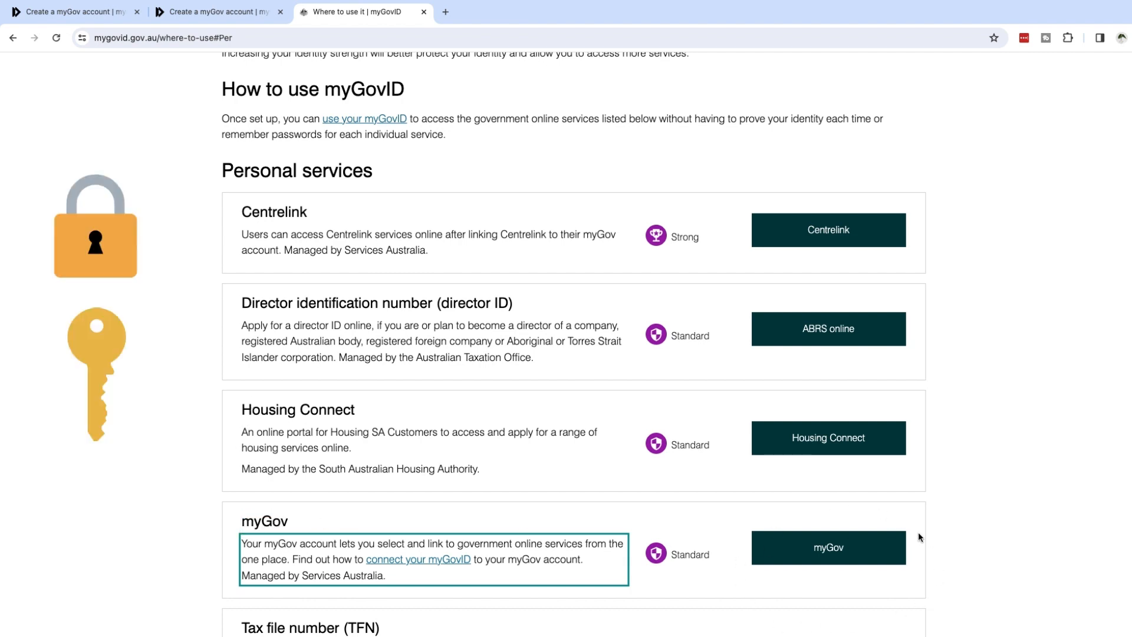
{"action": "scroll", "coordinate": [698, 530], "scroll_direction": "down", "scroll_amount": 2}
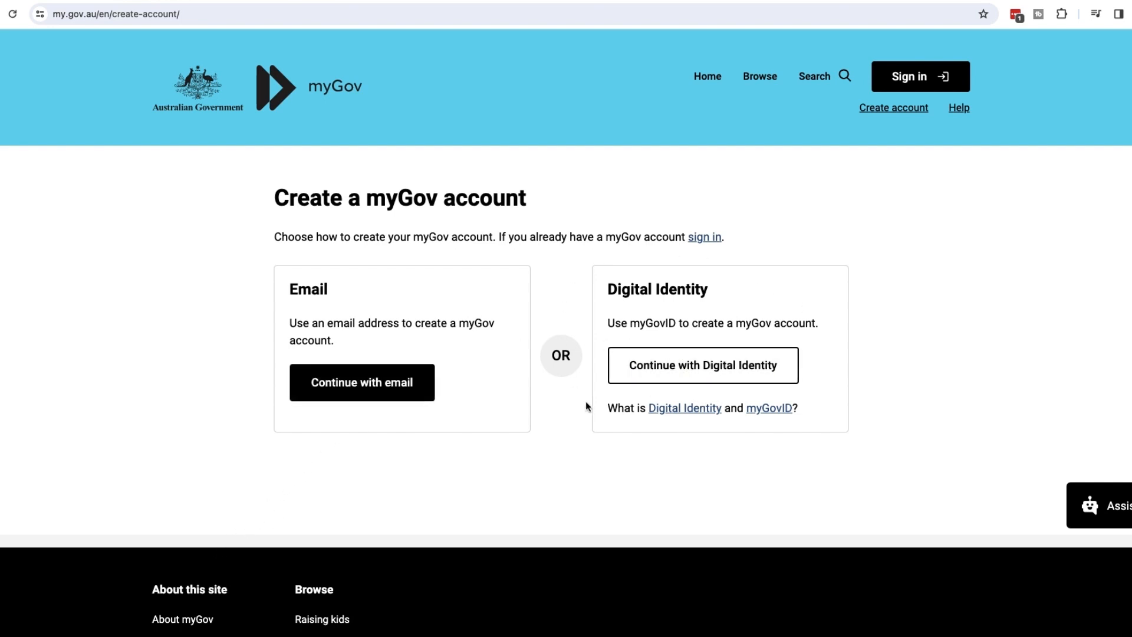
Open the mygovid.gov.au site and play the 'Using myGovID with myGov' video.
{"action": "left_click", "coordinate": [784, 410]}
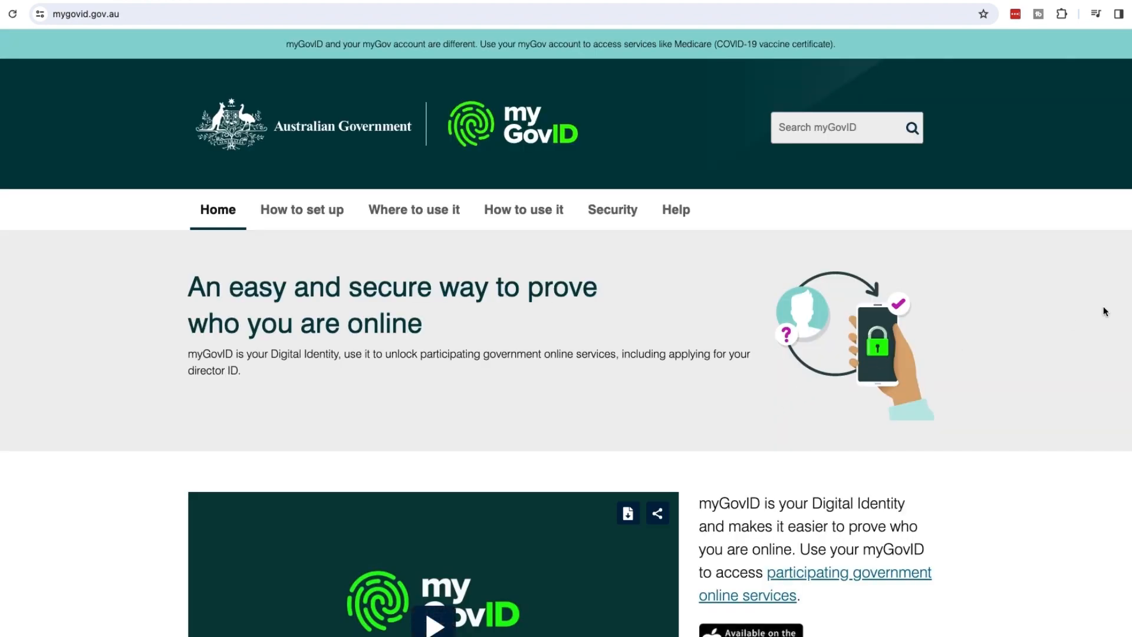
{"action": "scroll", "coordinate": [1104, 313], "scroll_direction": "down", "scroll_amount": 2}
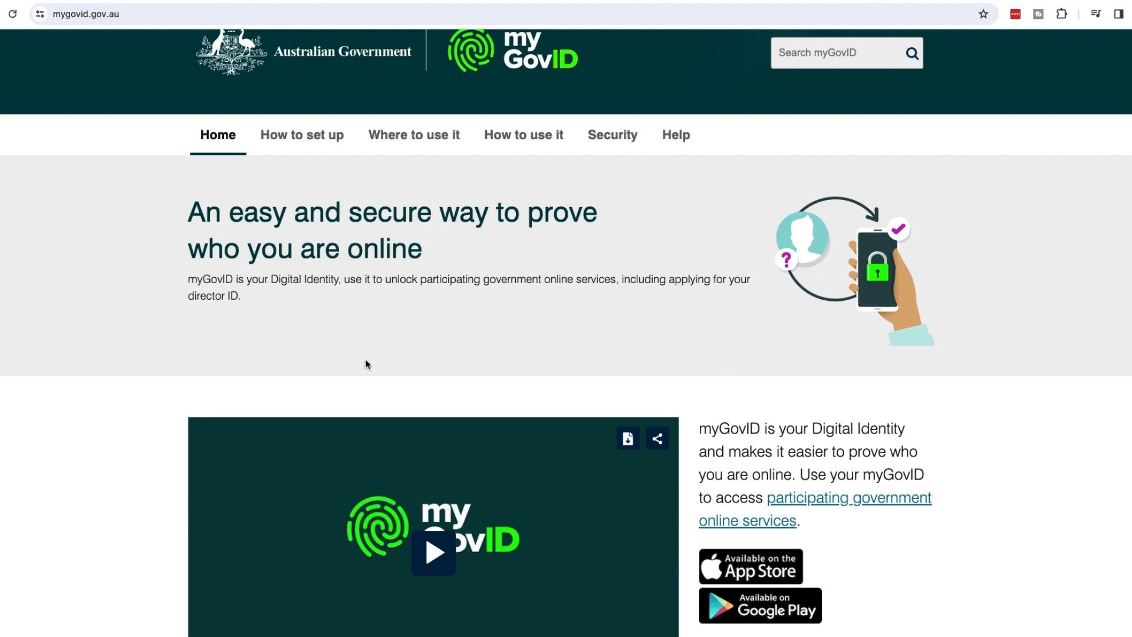
{"action": "scroll", "coordinate": [566, 326], "scroll_direction": "down", "scroll_amount": 5}
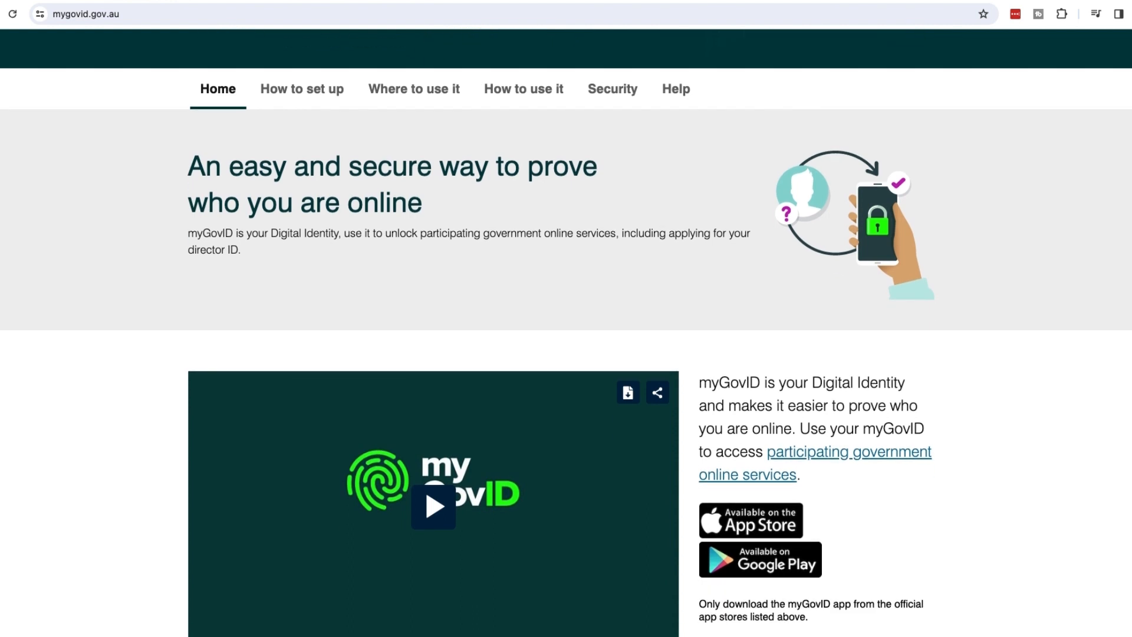
{"action": "scroll", "coordinate": [566, 326], "scroll_direction": "down", "scroll_amount": 4}
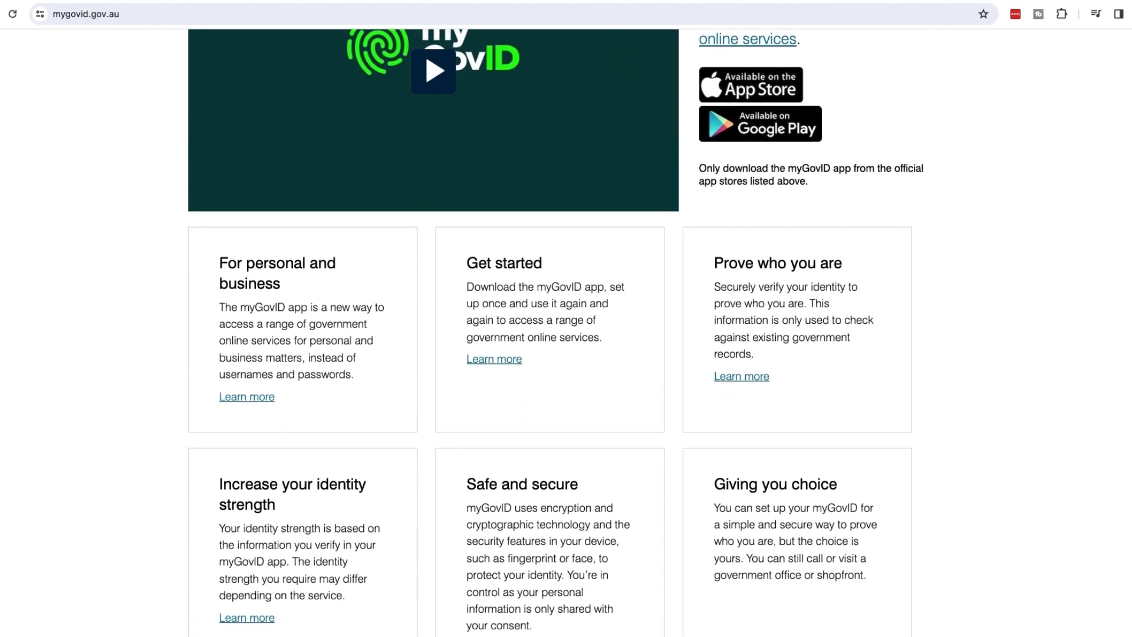
{"action": "scroll", "coordinate": [566, 326], "scroll_direction": "down", "scroll_amount": 1}
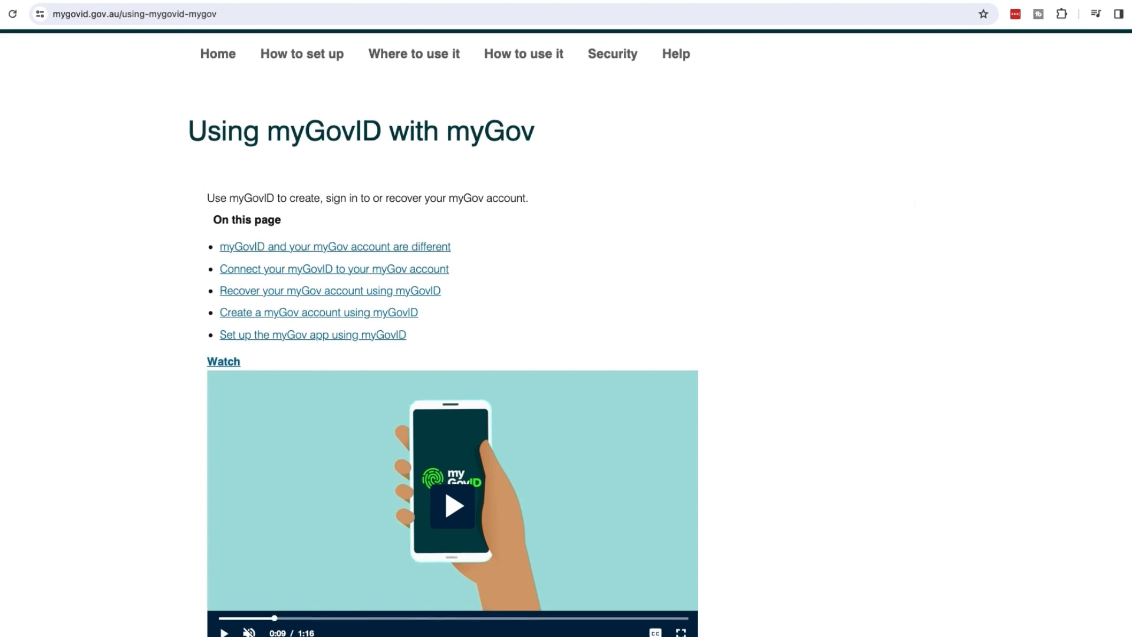
{"action": "scroll", "coordinate": [565, 330], "scroll_direction": "down", "scroll_amount": 2}
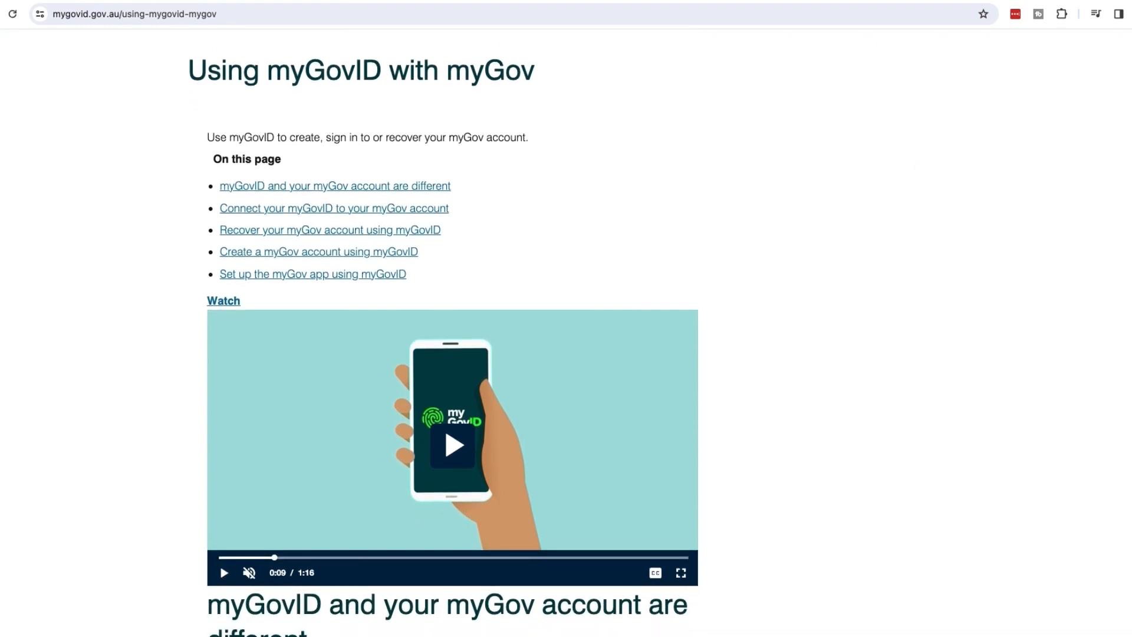
{"action": "left_click", "coordinate": [467, 445]}
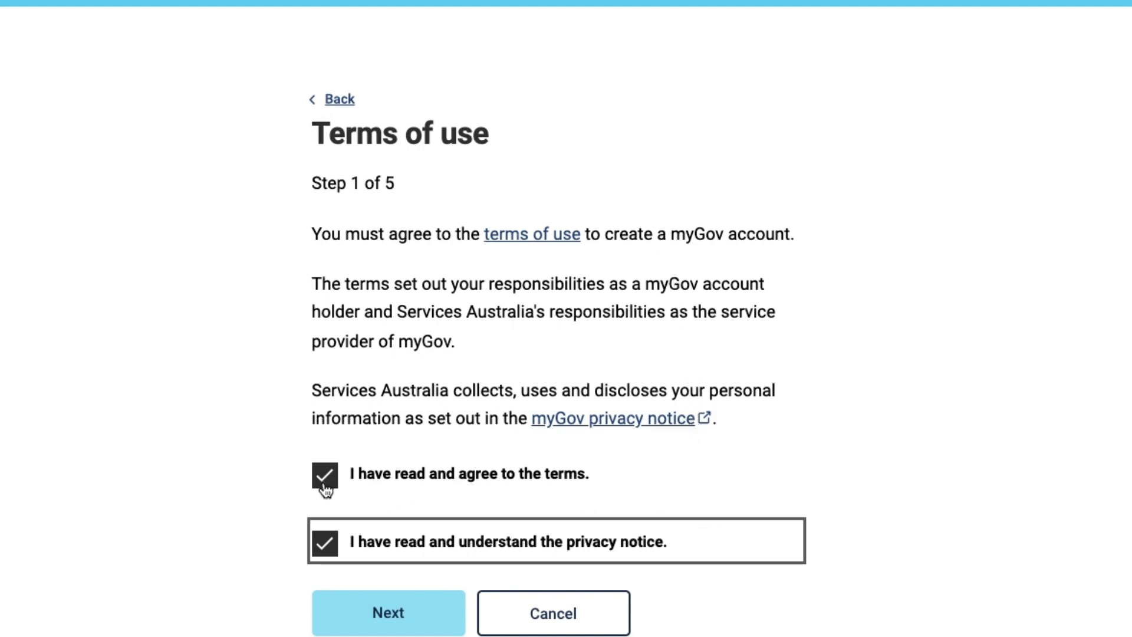
Accept the terms, submit the sign-up email address and its emailed verification code.
{"action": "left_click", "coordinate": [364, 616]}
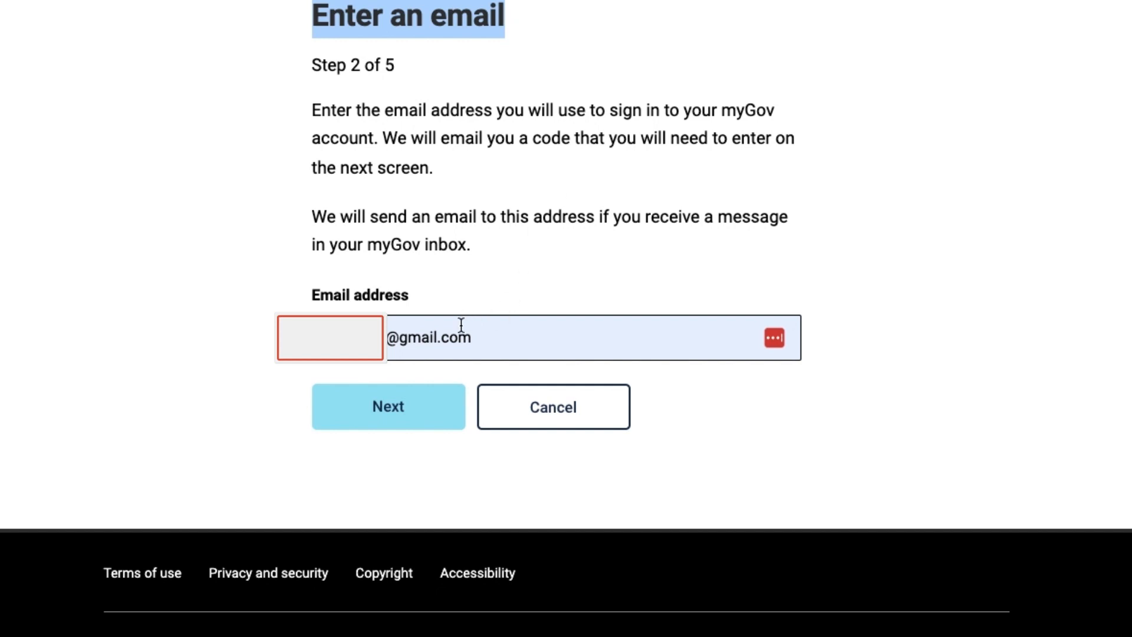
{"action": "left_click", "coordinate": [386, 415]}
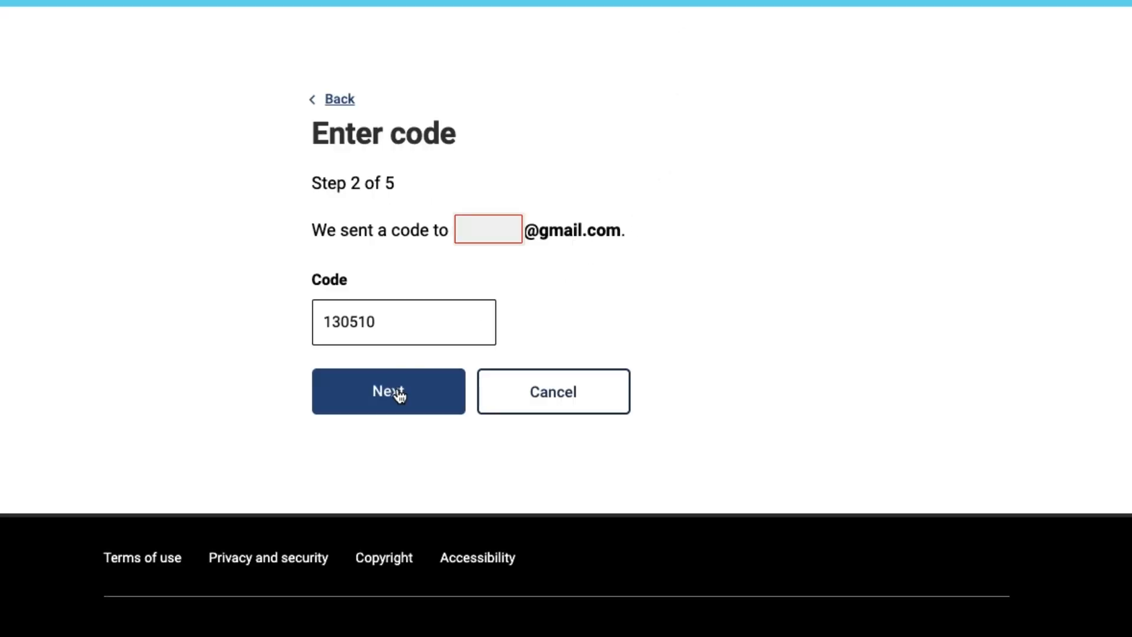
{"action": "left_click", "coordinate": [396, 391]}
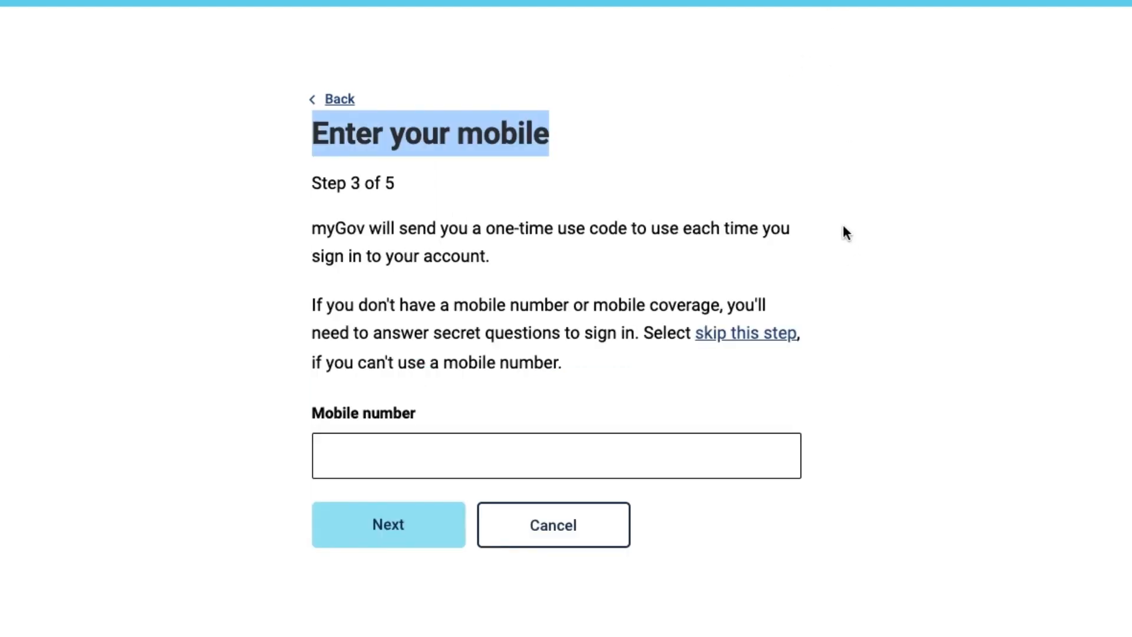
Enter a mobile number, then skip the mobile number step instead.
{"action": "left_click", "coordinate": [454, 449]}
{"action": "type", "text": "0412345678"}
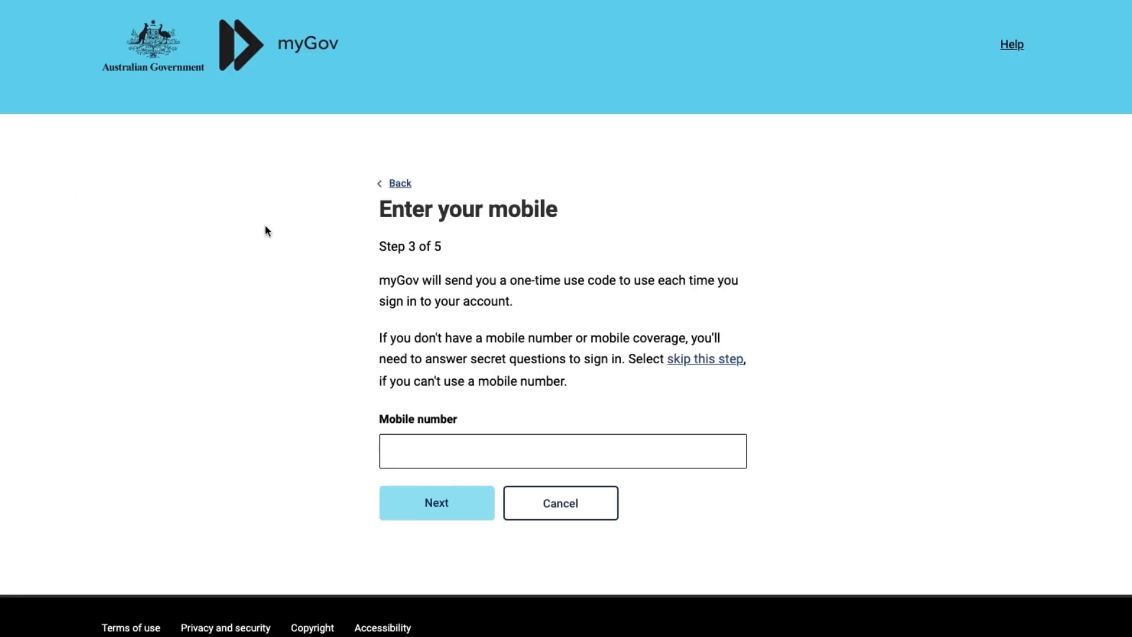
{"action": "left_click_drag", "start_coordinate": [376, 215], "coordinate": [531, 212]}
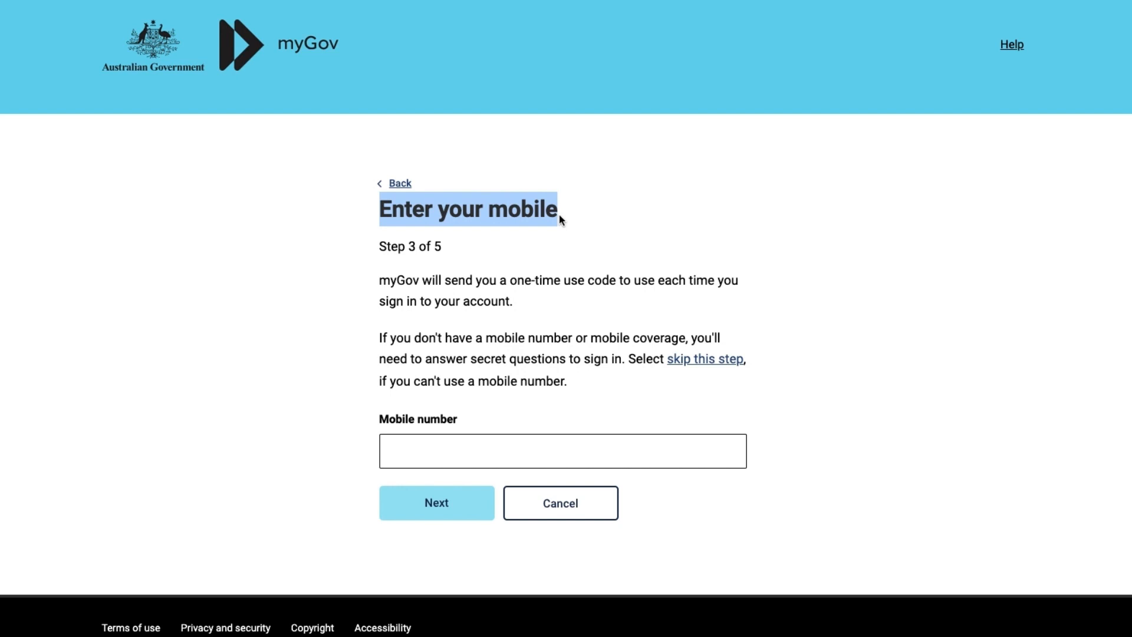
{"action": "left_click_drag", "start_coordinate": [510, 281], "coordinate": [616, 286]}
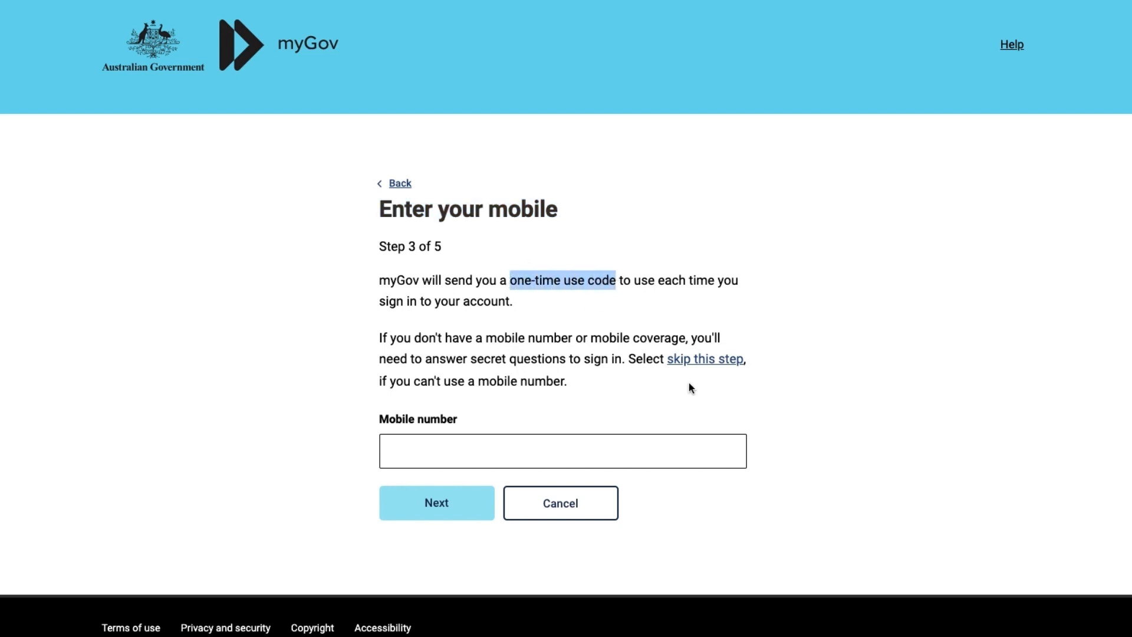
{"action": "left_click", "coordinate": [699, 366]}
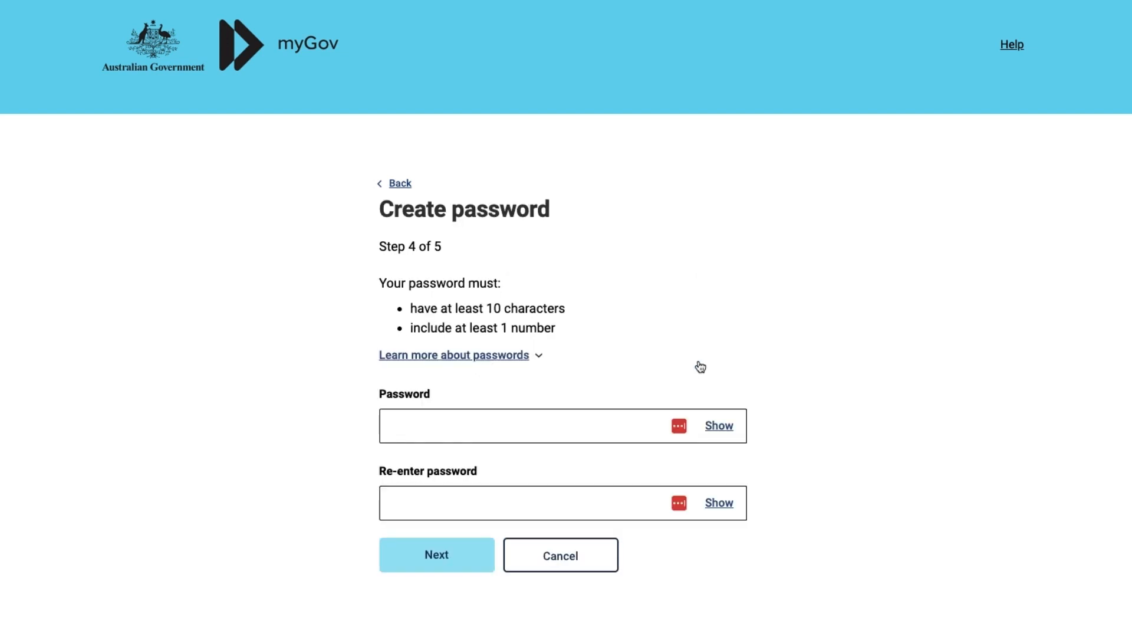
Fill both password fields with a suggested matching password and continue.
{"action": "left_click_drag", "start_coordinate": [452, 214], "coordinate": [549, 214]}
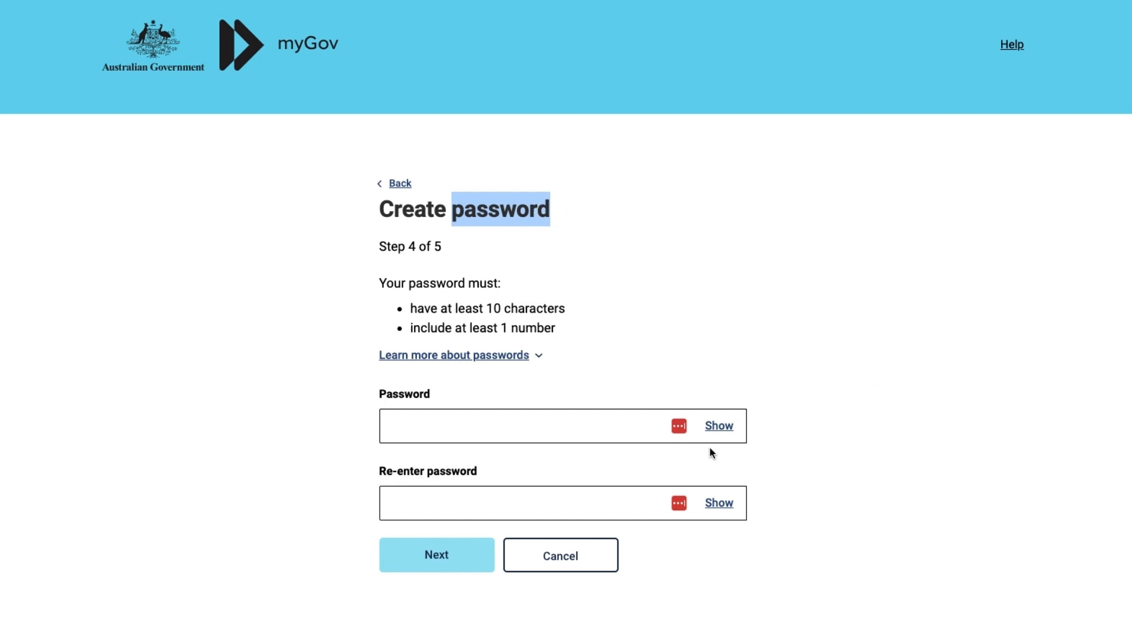
{"action": "left_click", "coordinate": [679, 425]}
{"action": "left_click", "coordinate": [461, 460]}
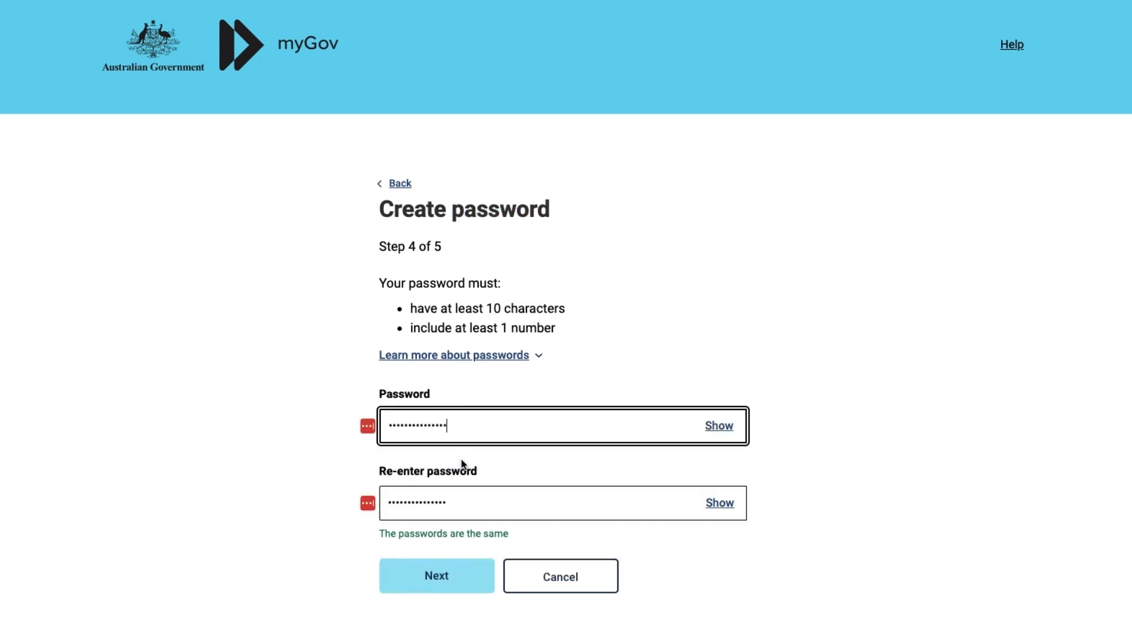
{"action": "left_click", "coordinate": [457, 577]}
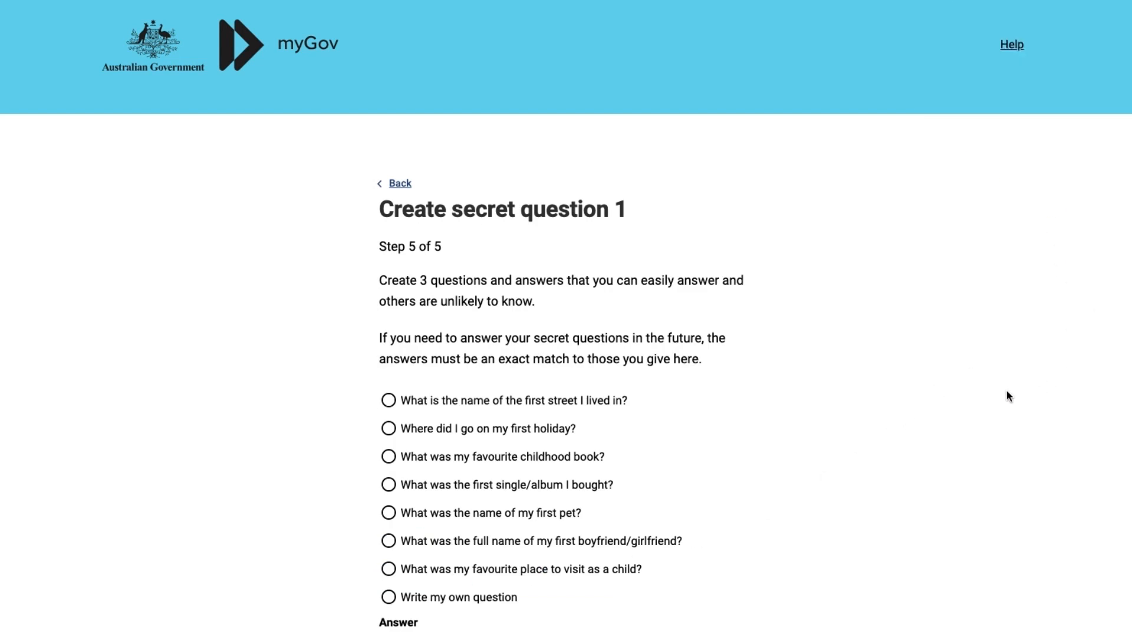
Set secret question 1 to the favourite childhood book question with its answer.
{"action": "scroll", "coordinate": [565, 318], "scroll_direction": "down", "scroll_amount": 2}
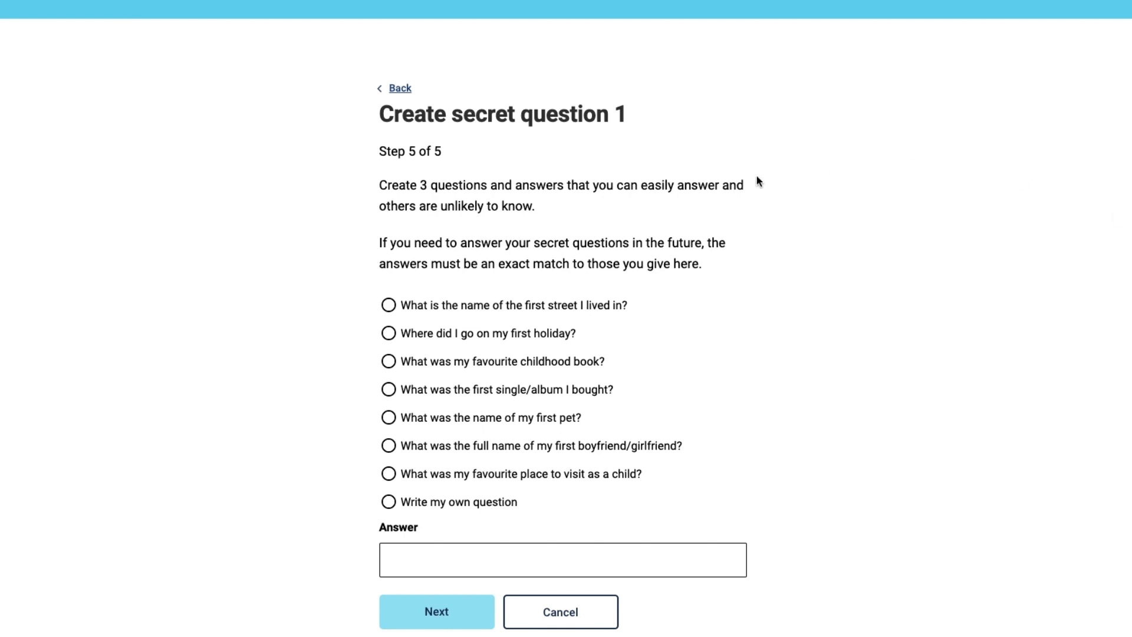
{"action": "left_click_drag", "start_coordinate": [452, 115], "coordinate": [636, 117]}
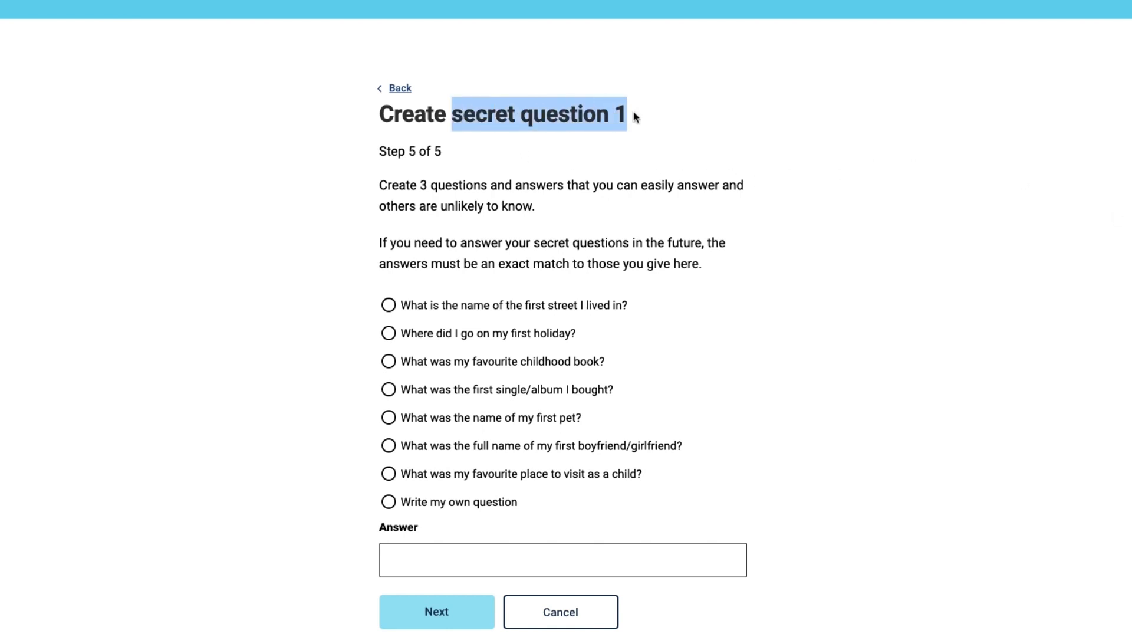
{"action": "left_click", "coordinate": [425, 181]}
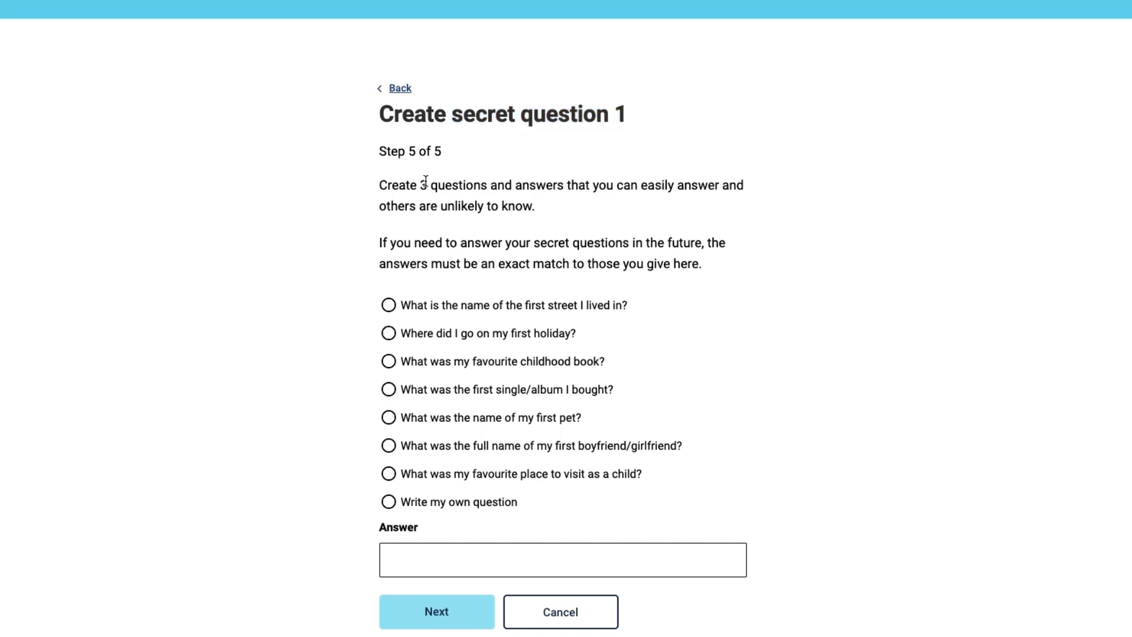
{"action": "left_click_drag", "start_coordinate": [421, 184], "coordinate": [489, 184]}
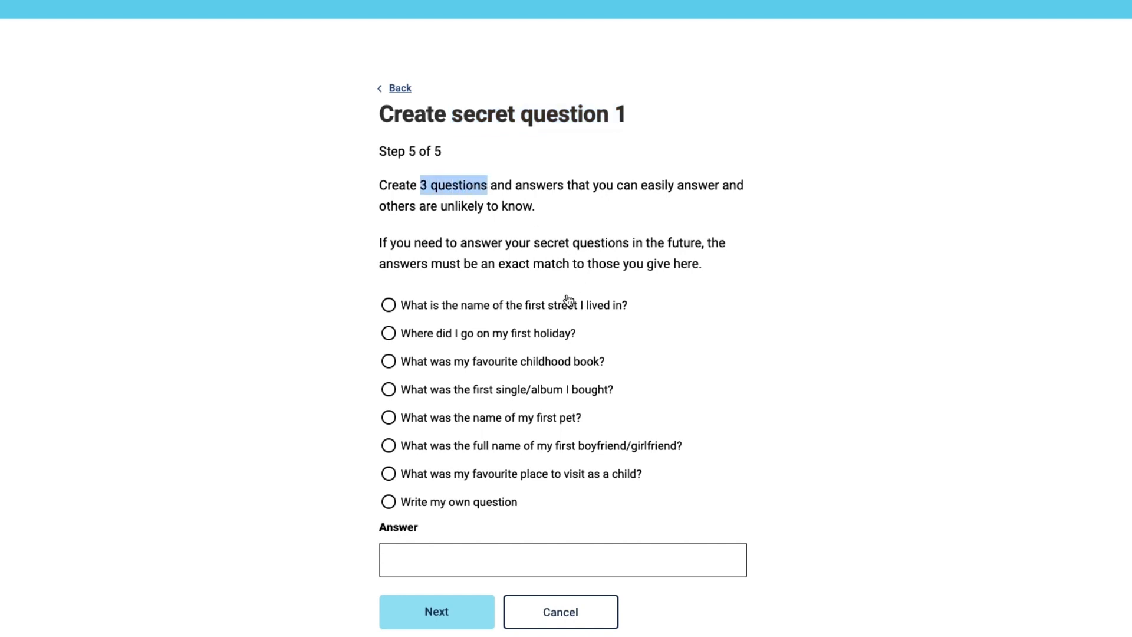
{"action": "left_click", "coordinate": [388, 360]}
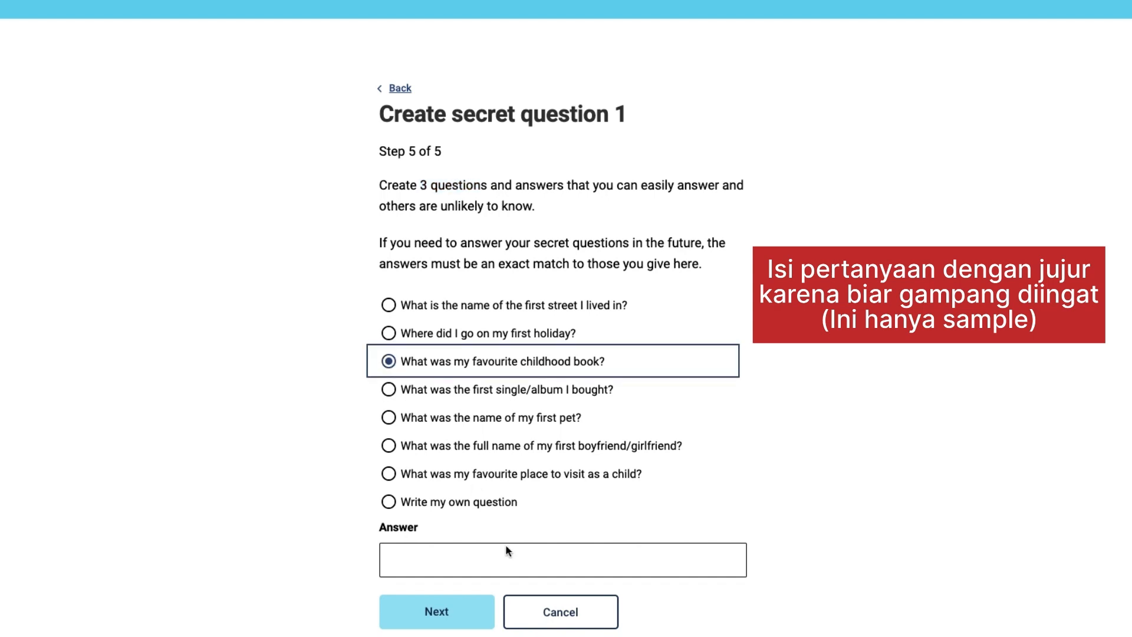
{"action": "left_click", "coordinate": [443, 560]}
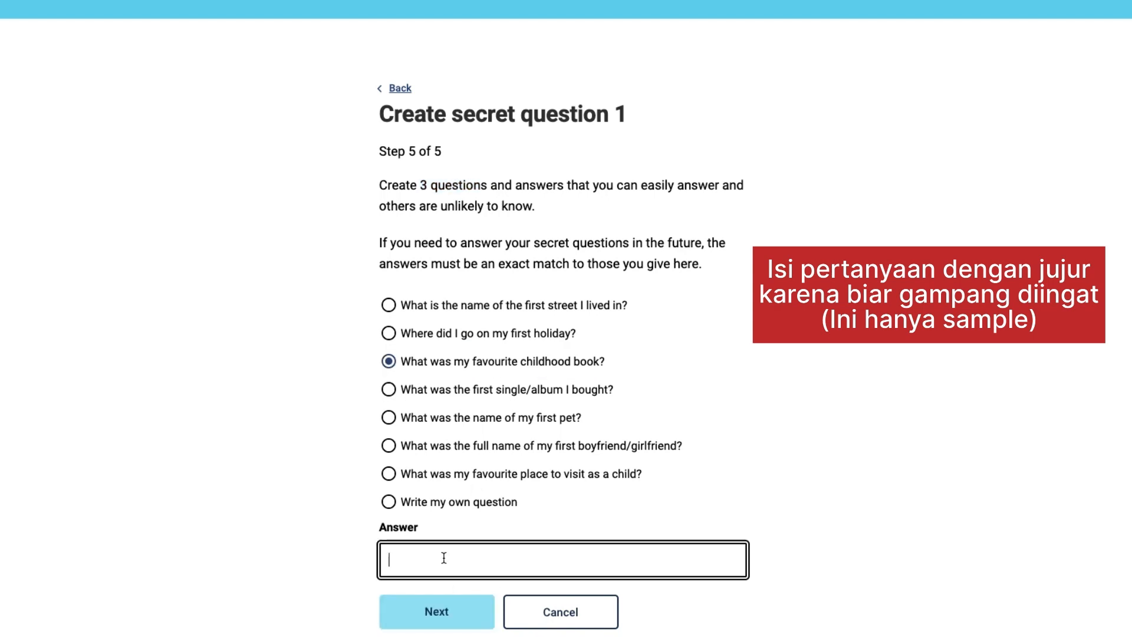
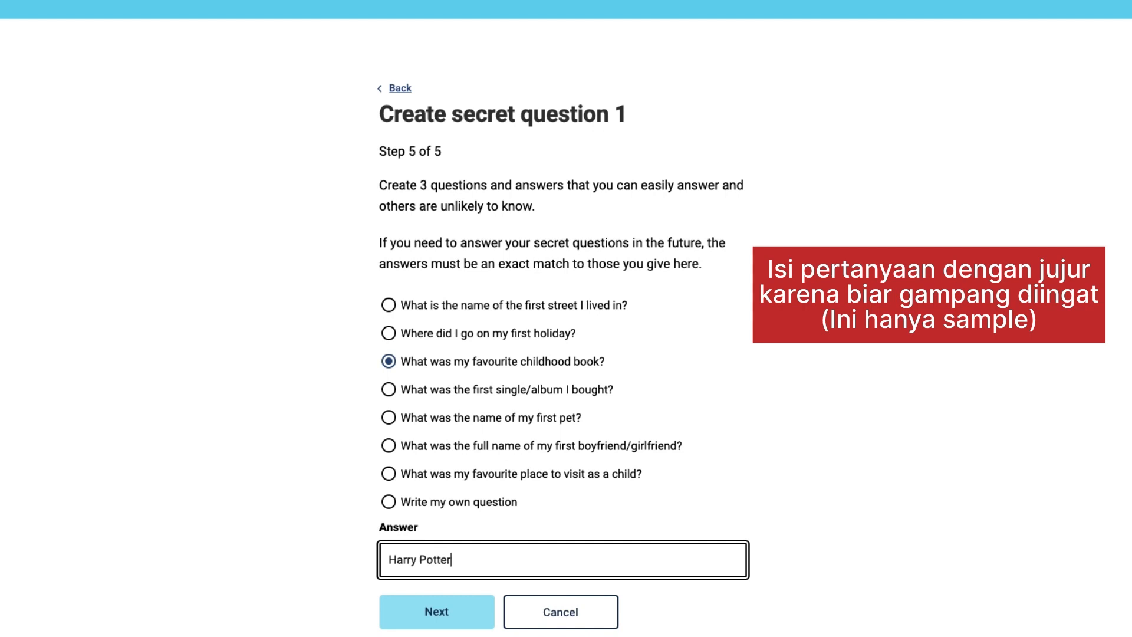
{"action": "left_click", "coordinate": [438, 613]}
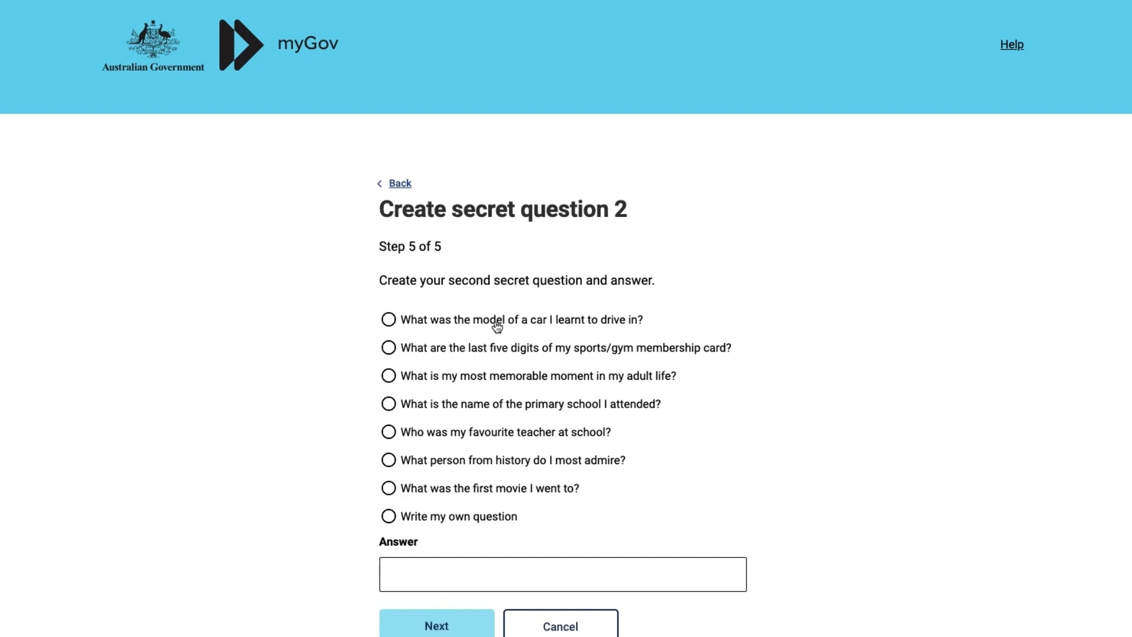
Set secret questions 2 (car model) and 3 (childhood sport or hobby) with answers.
{"action": "left_click", "coordinate": [466, 322]}
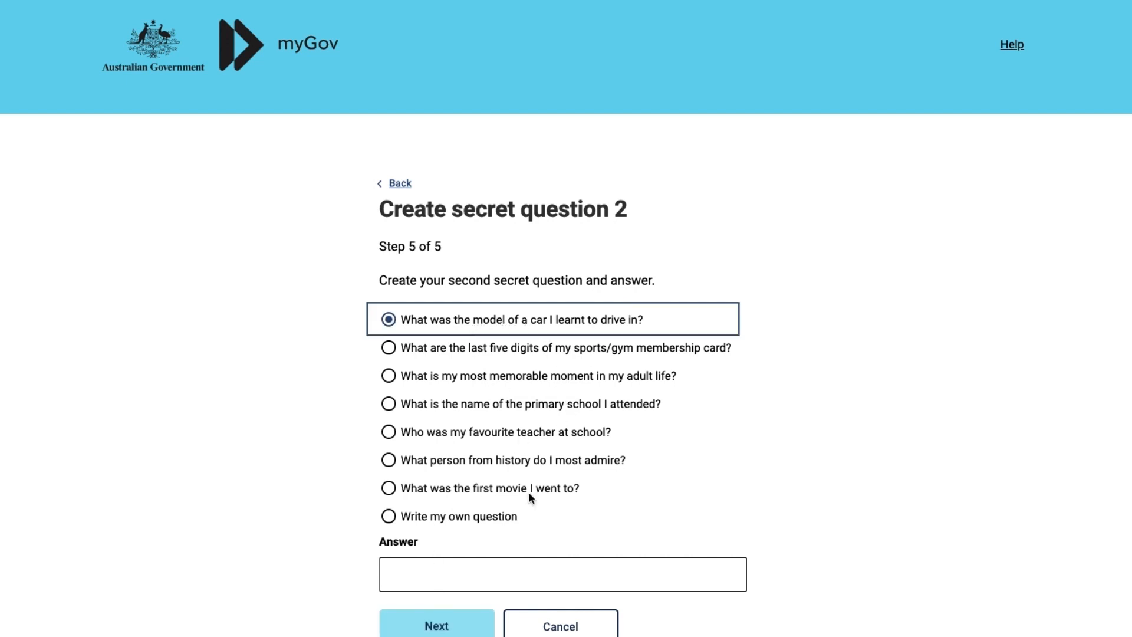
{"action": "left_click", "coordinate": [451, 574]}
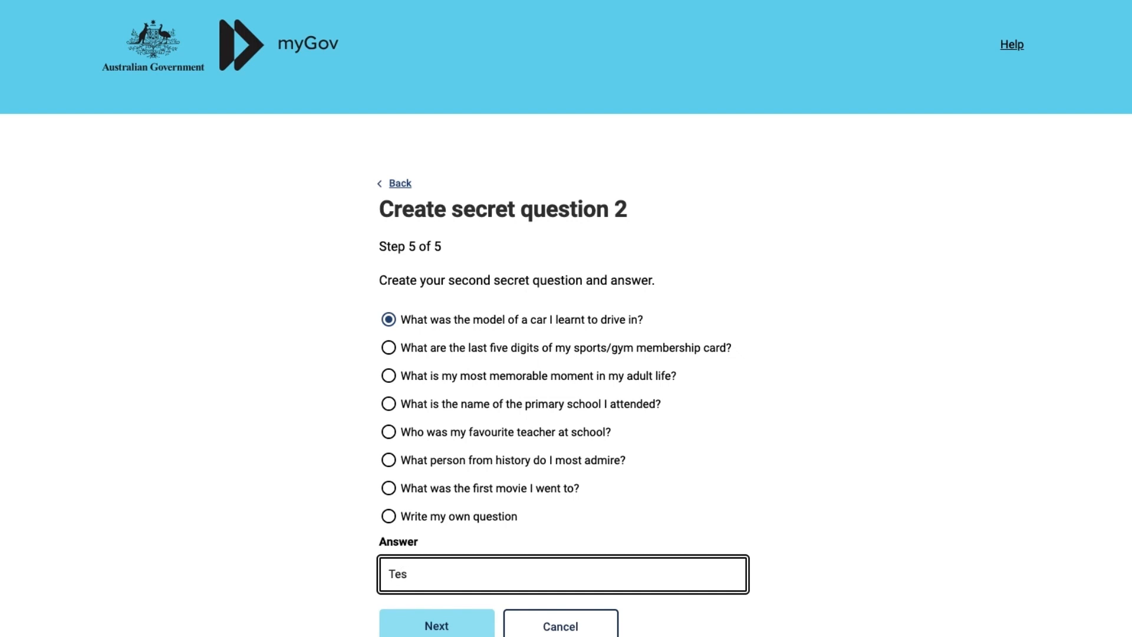
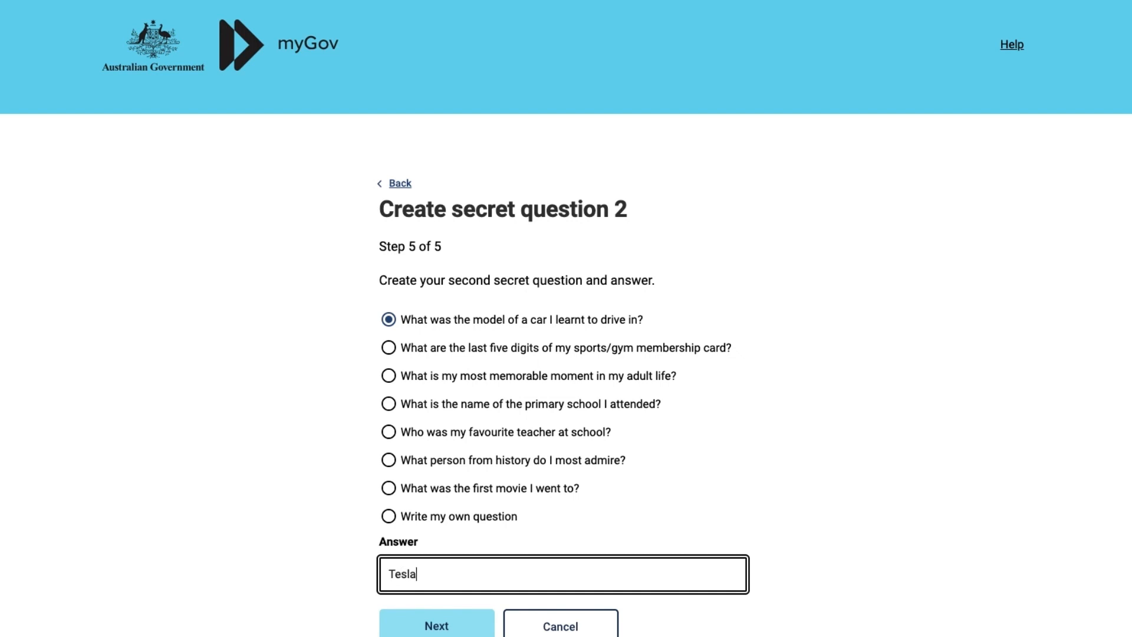
{"action": "left_click", "coordinate": [451, 628]}
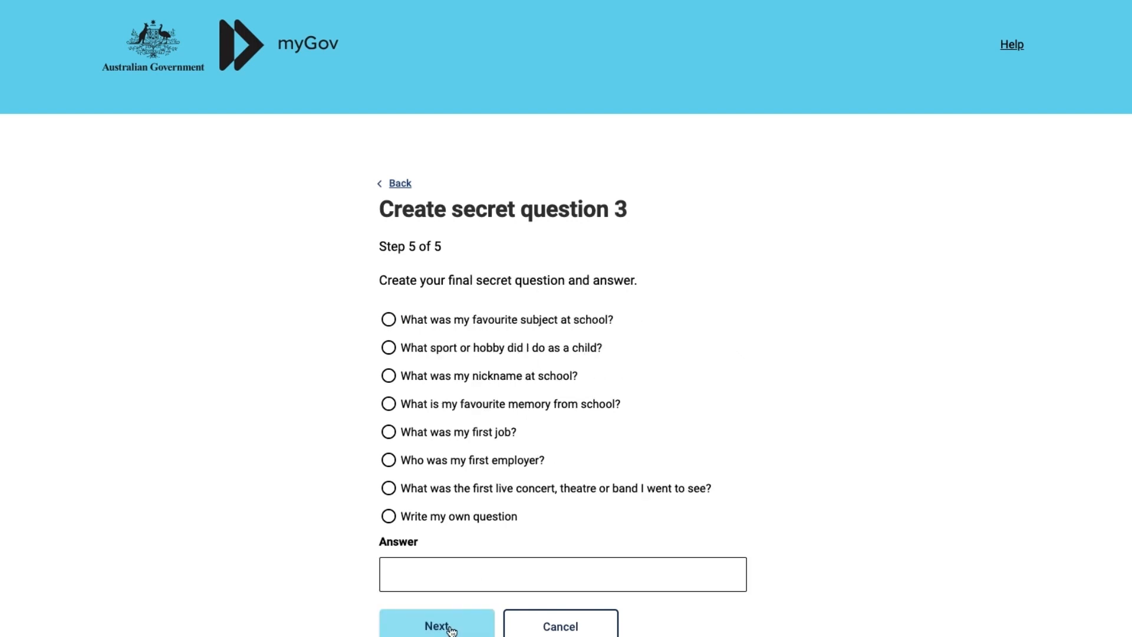
{"action": "left_click", "coordinate": [440, 352]}
{"action": "left_click", "coordinate": [461, 581]}
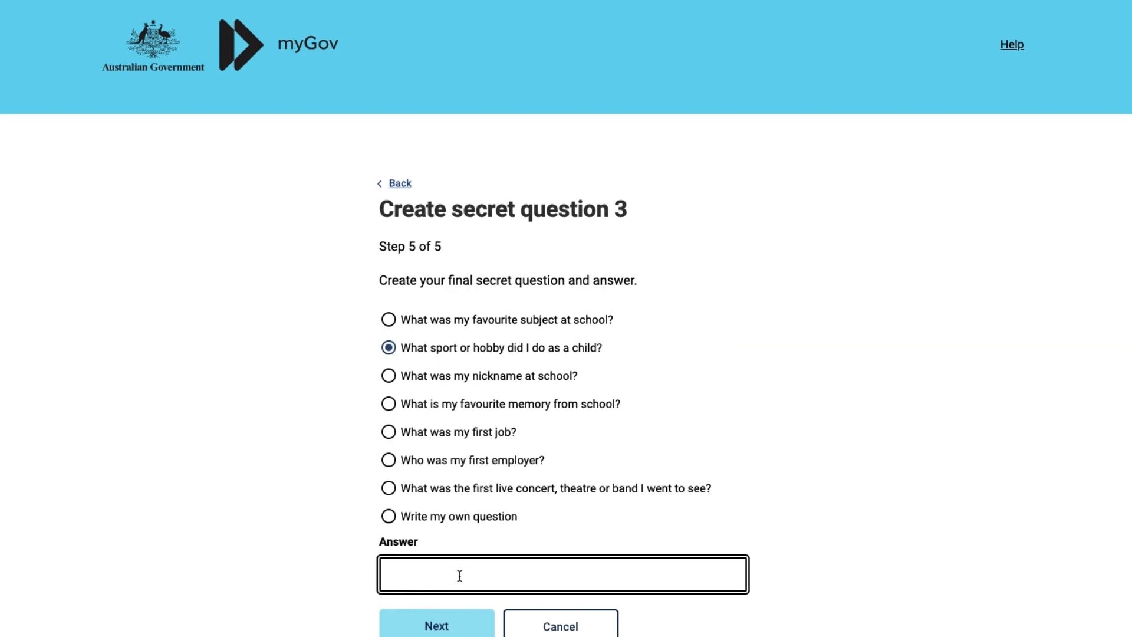
{"action": "left_click", "coordinate": [457, 623]}
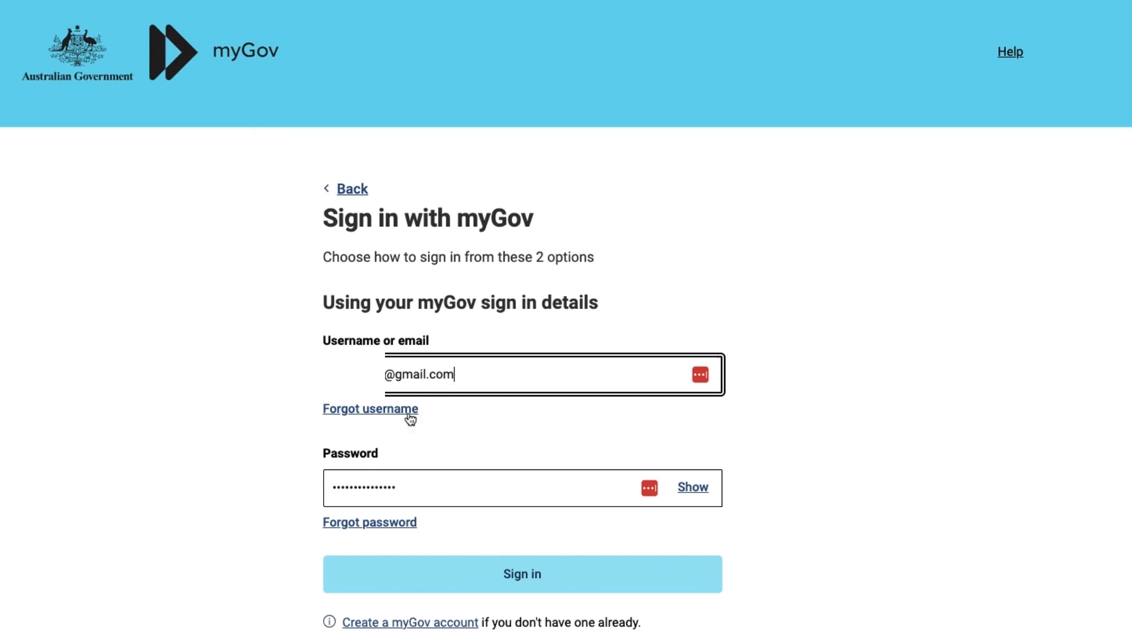
Sign in with the new account and step through the five-page welcome tour to close it.
{"action": "left_click", "coordinate": [513, 574]}
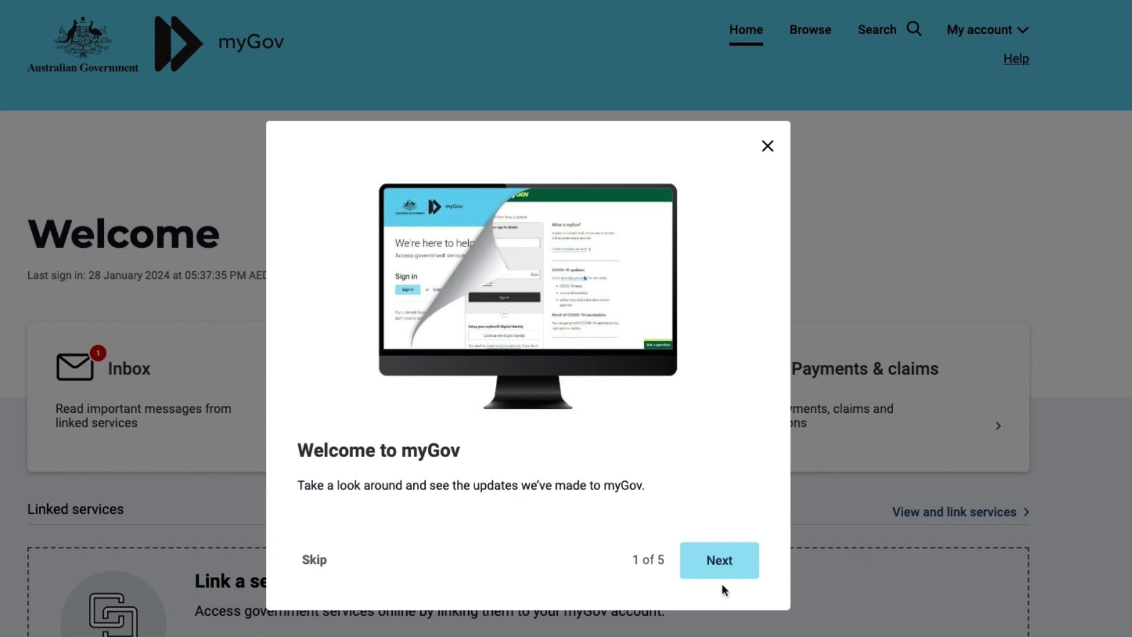
{"action": "left_click", "coordinate": [731, 568]}
{"action": "left_click", "coordinate": [731, 568]}
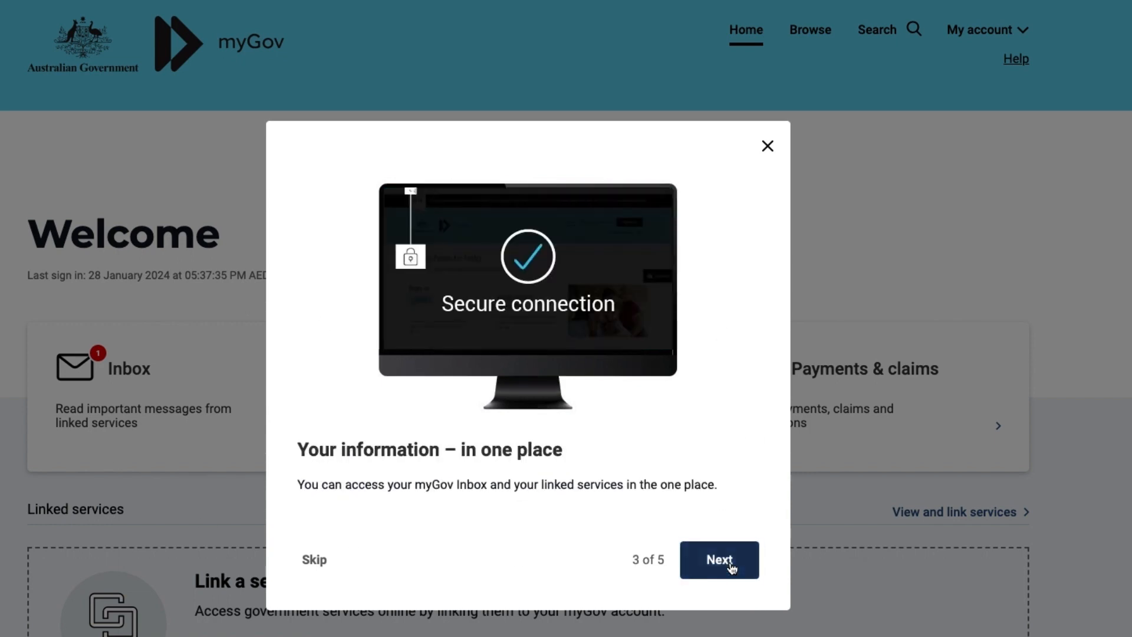
{"action": "left_click", "coordinate": [731, 567]}
{"action": "left_click", "coordinate": [731, 568]}
{"action": "left_click", "coordinate": [731, 568]}
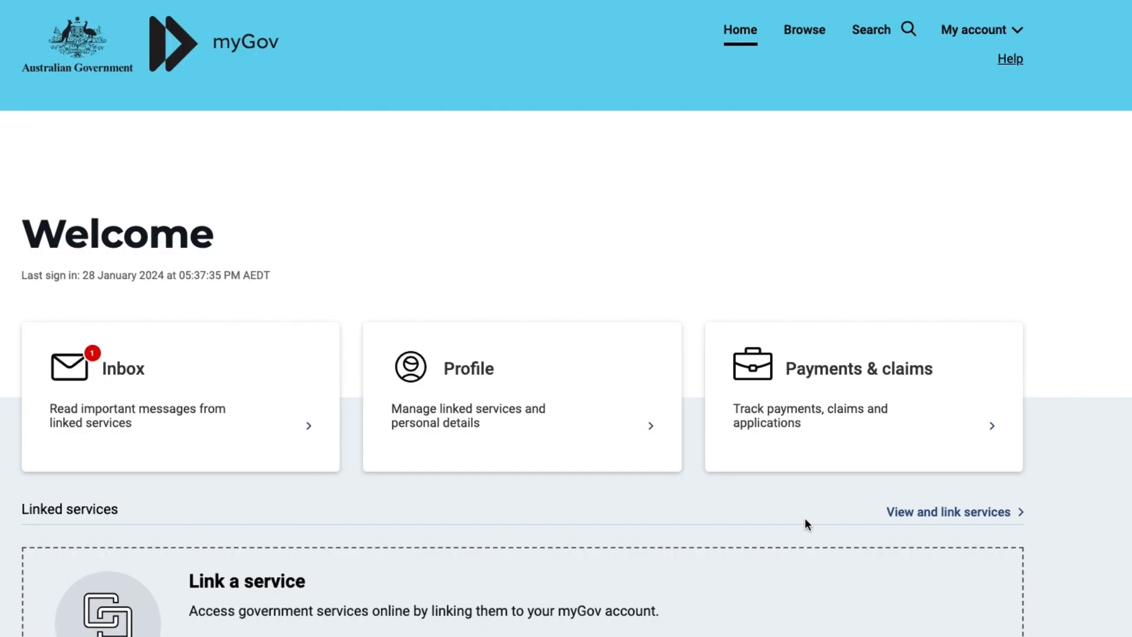
Connect myGovID as the Digital Identity from the profile's Digital Identity section.
{"action": "left_click", "coordinate": [556, 389]}
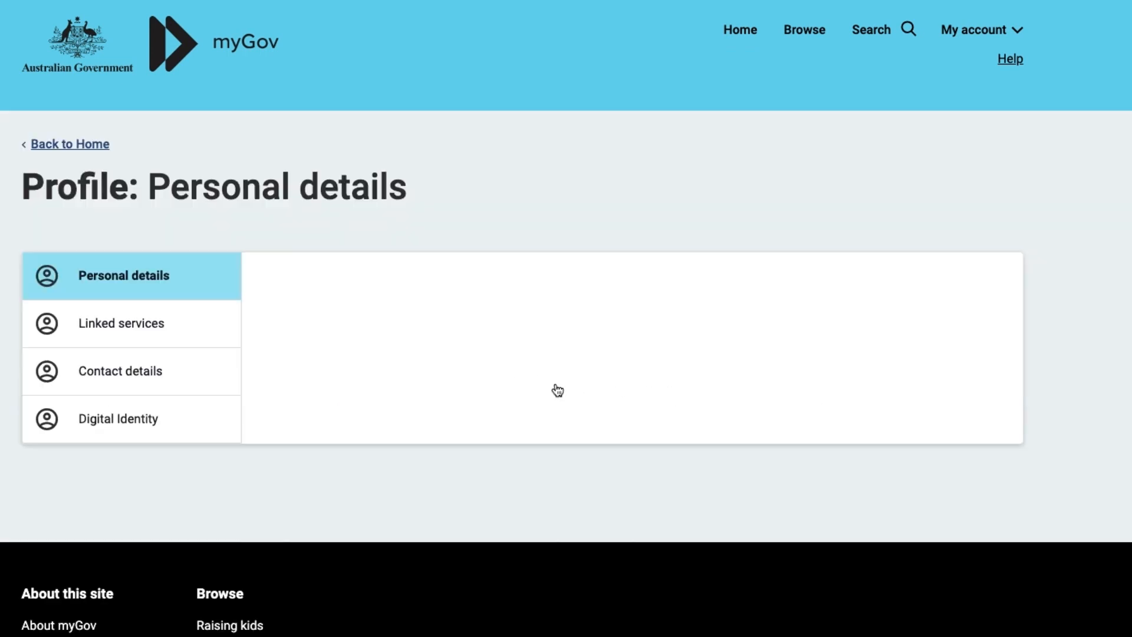
{"action": "left_click", "coordinate": [416, 416]}
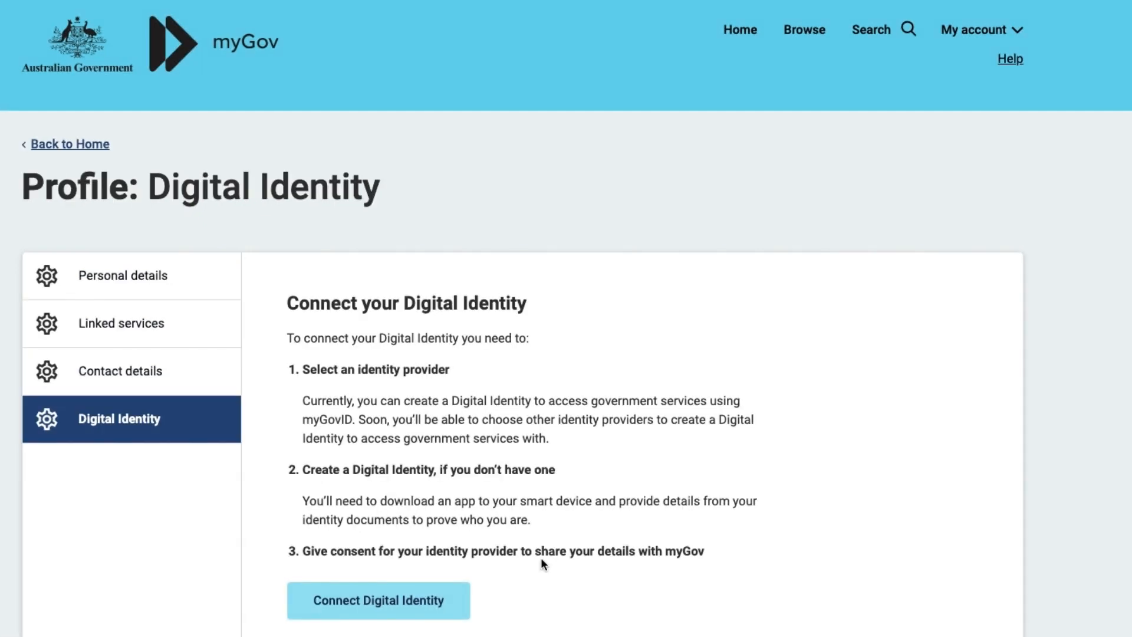
{"action": "left_click", "coordinate": [418, 611]}
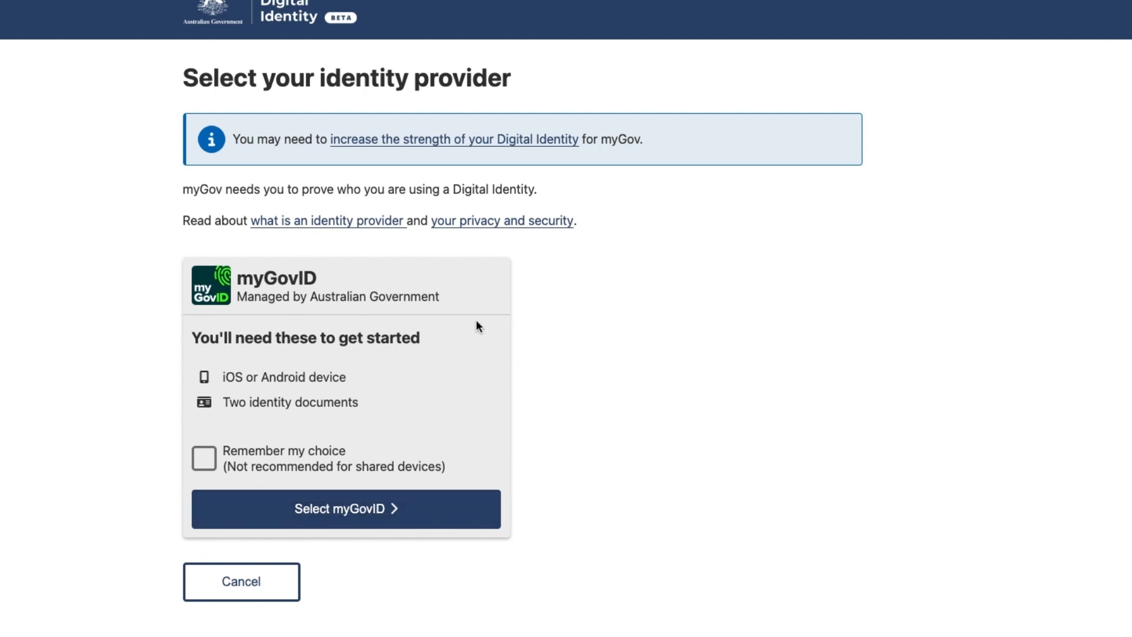
{"action": "left_click_drag", "start_coordinate": [182, 187], "coordinate": [631, 454]}
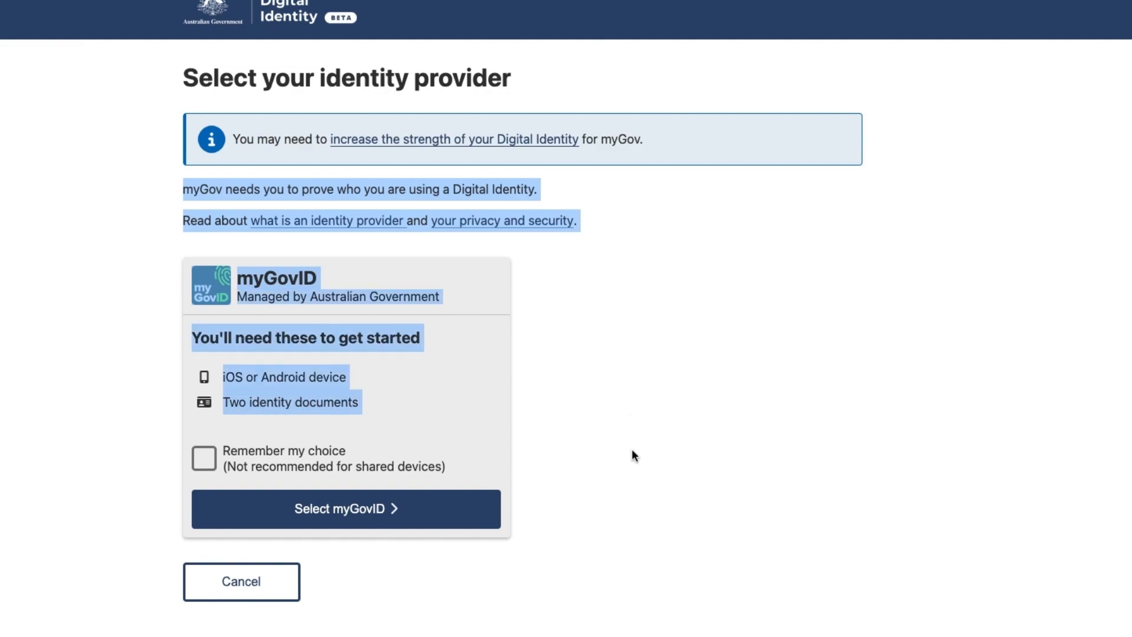
{"action": "left_click", "coordinate": [406, 526]}
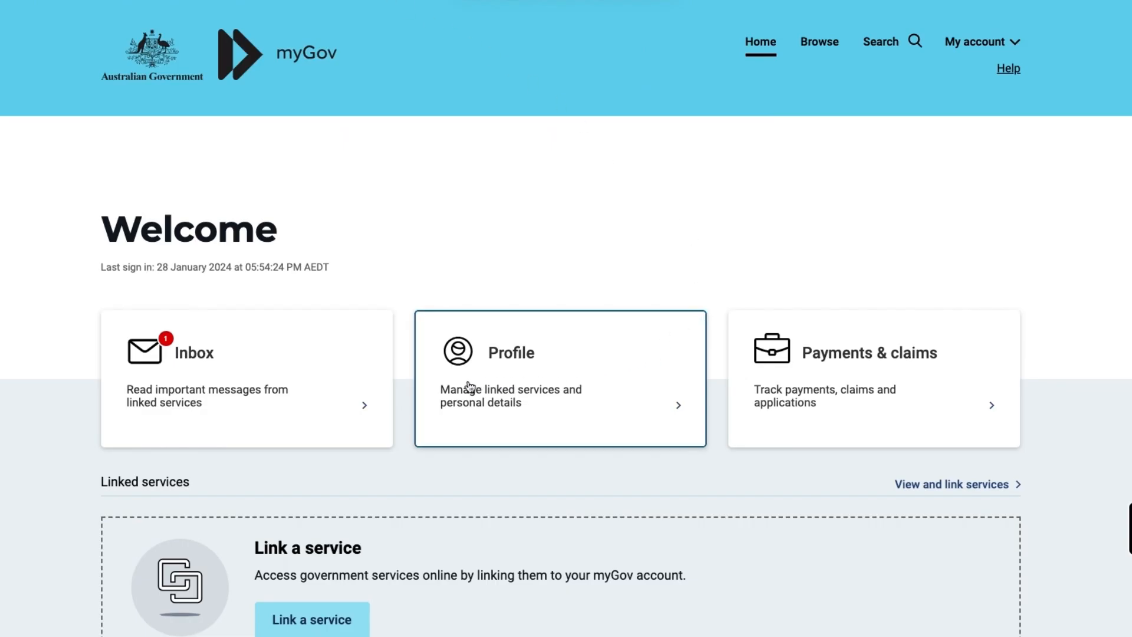
Link the Australian Taxation Office from Linked services, agreeing to store details.
{"action": "left_click", "coordinate": [501, 419]}
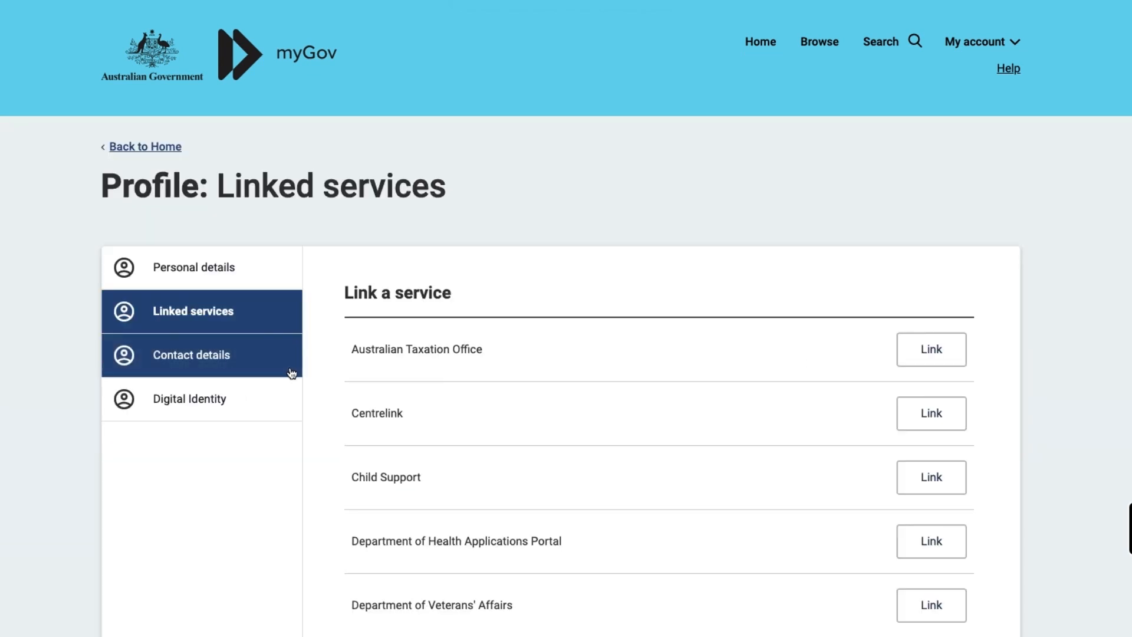
{"action": "left_click_drag", "start_coordinate": [352, 349], "coordinate": [483, 352]}
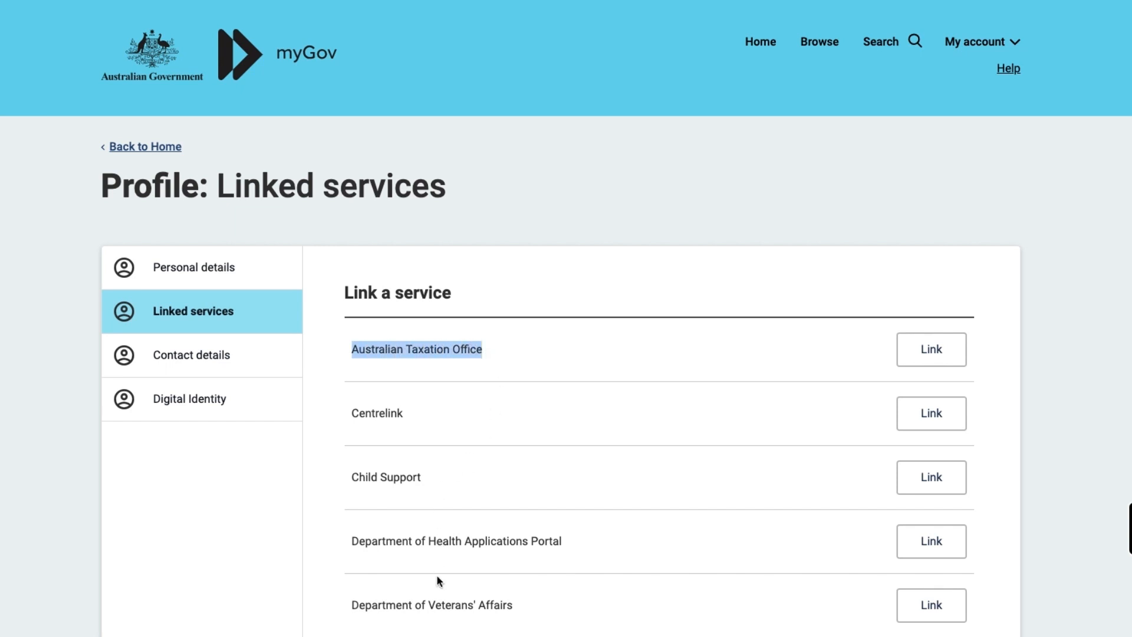
{"action": "left_click", "coordinate": [924, 352]}
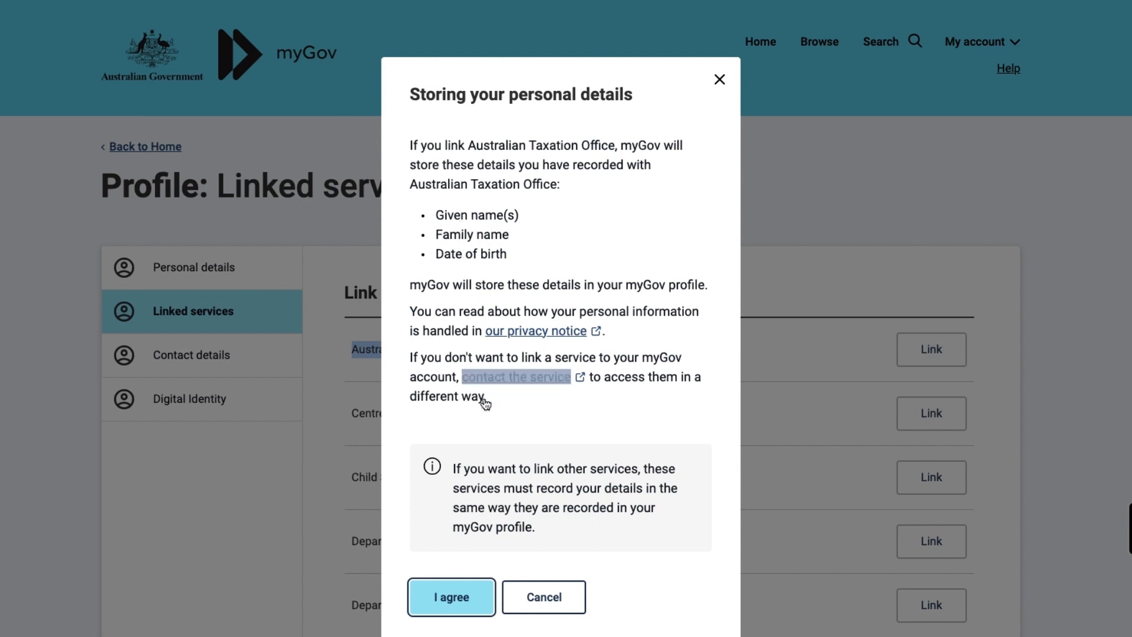
{"action": "left_click", "coordinate": [476, 594]}
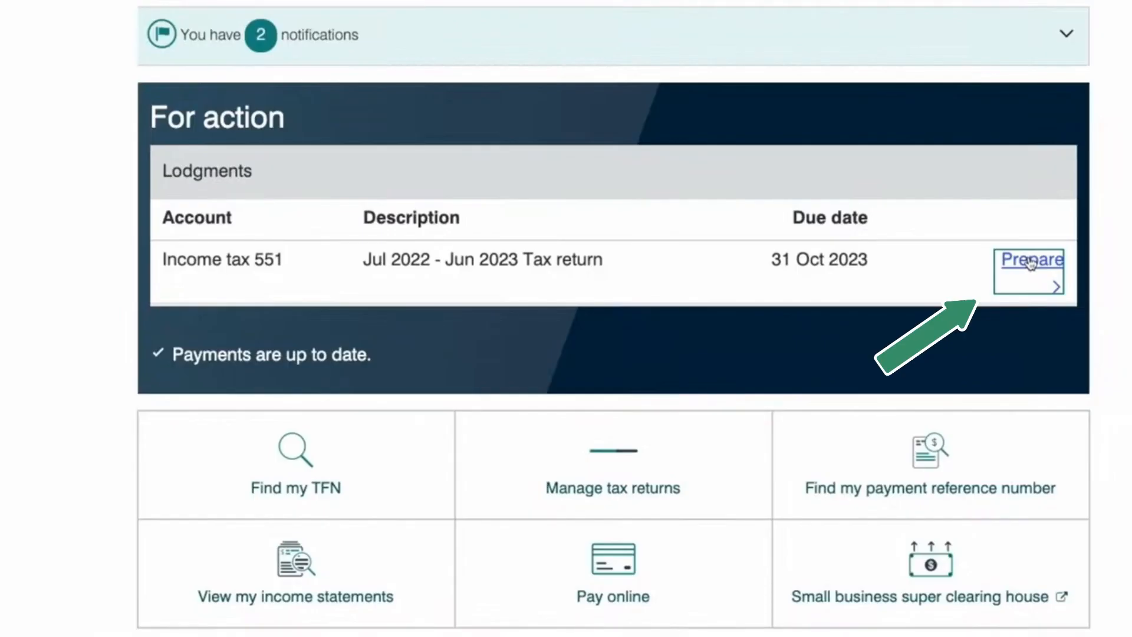
Start preparing the 2022-23 tax return and review its contact details page.
{"action": "left_click", "coordinate": [1028, 259]}
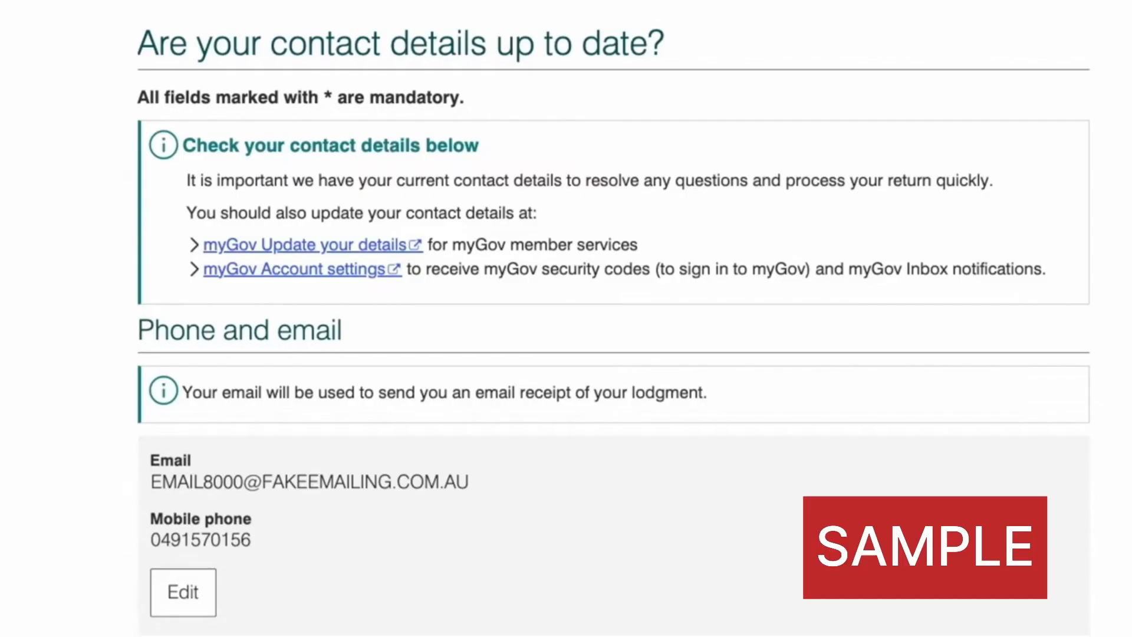
{"action": "scroll", "coordinate": [613, 318], "scroll_direction": "down", "scroll_amount": 5}
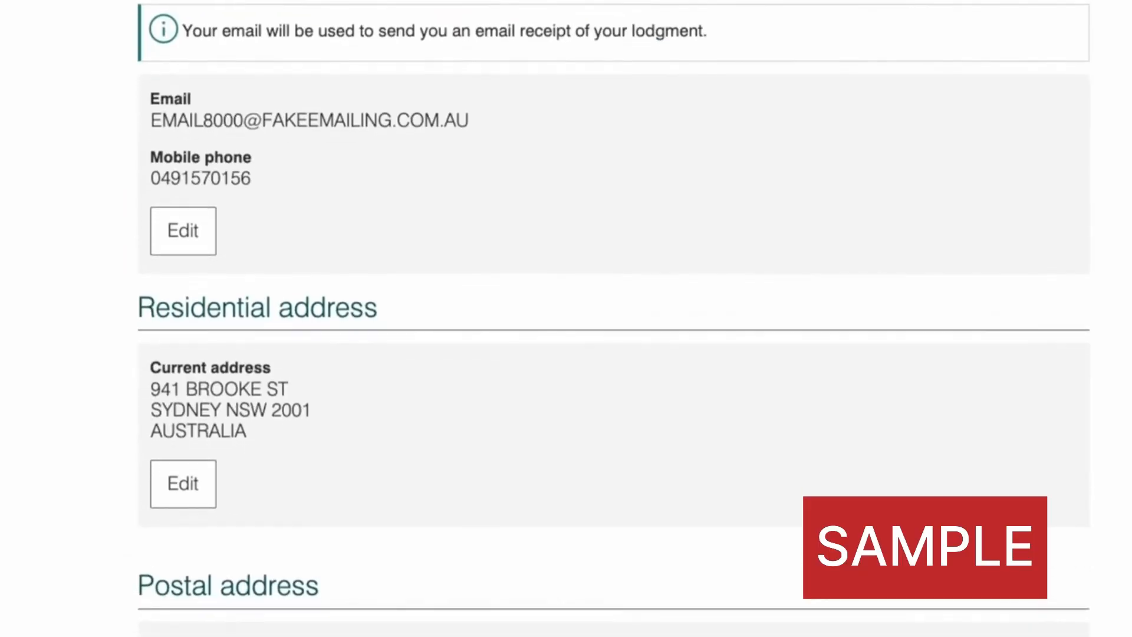
{"action": "scroll", "coordinate": [613, 318], "scroll_direction": "down", "scroll_amount": 1}
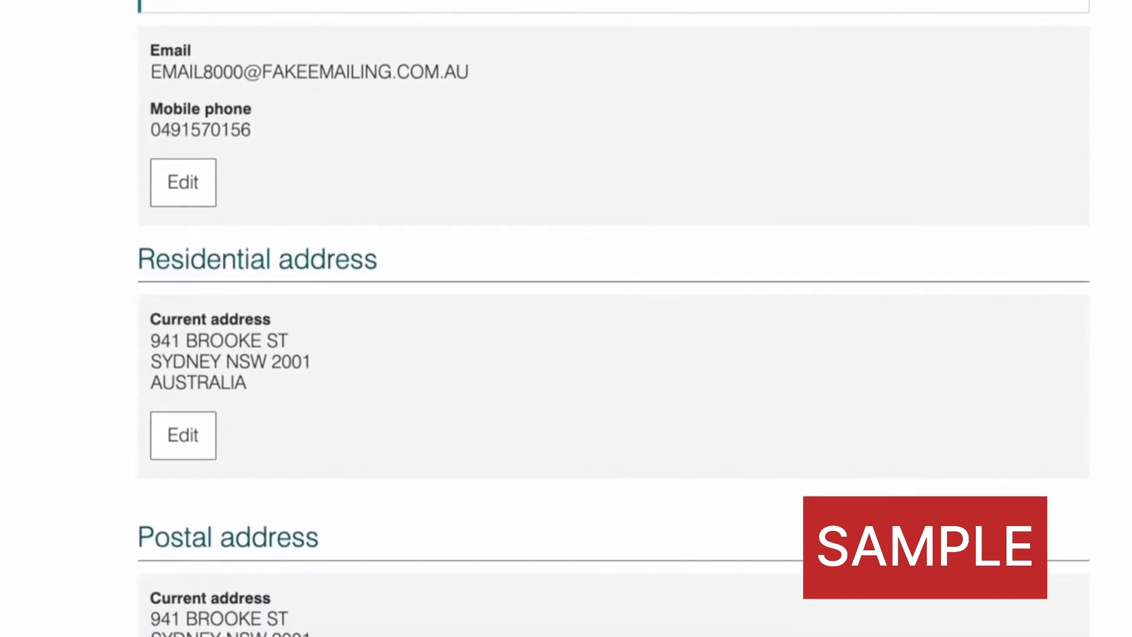
{"action": "scroll", "coordinate": [613, 318], "scroll_direction": "down", "scroll_amount": 1}
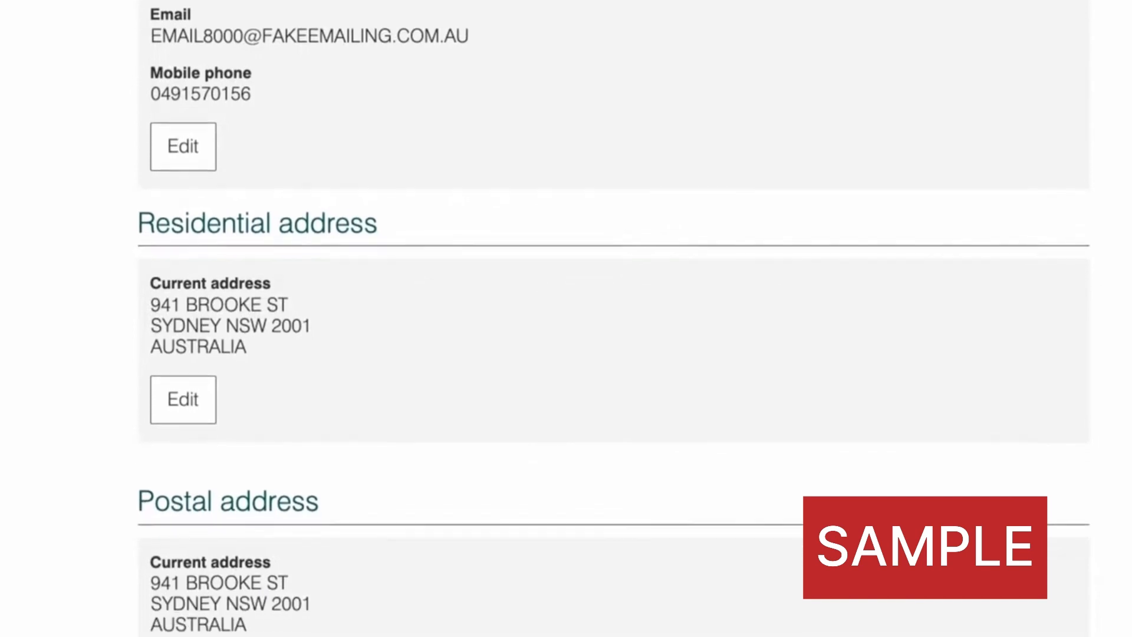
{"action": "scroll", "coordinate": [613, 319], "scroll_direction": "down", "scroll_amount": 2}
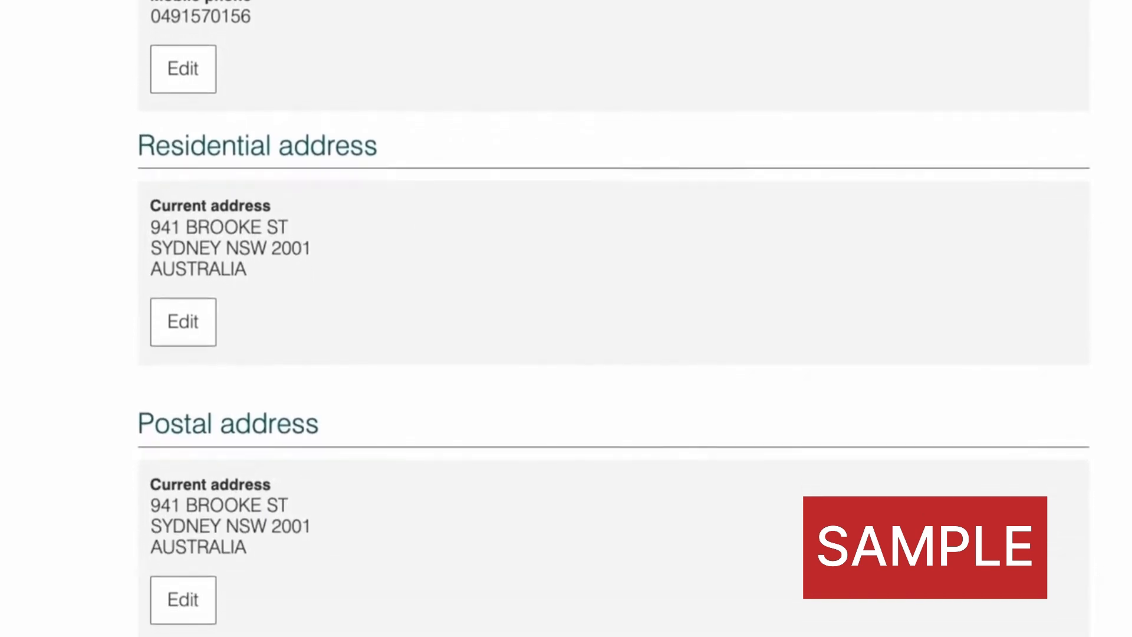
{"action": "scroll", "coordinate": [613, 318], "scroll_direction": "down", "scroll_amount": 1}
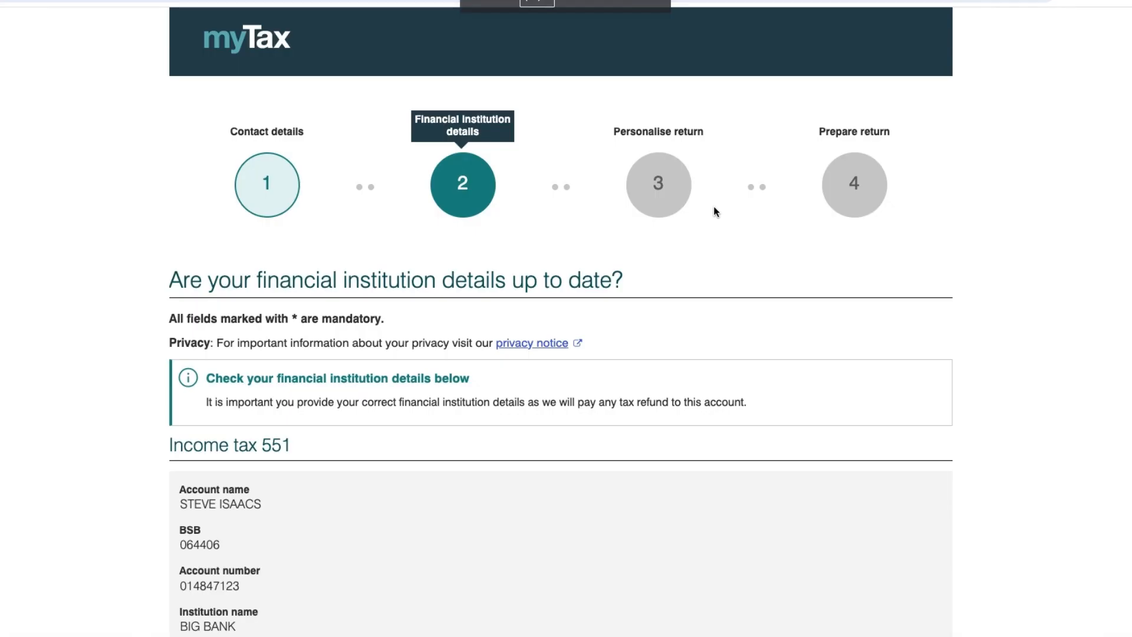
{"action": "scroll", "coordinate": [639, 424], "scroll_direction": "down", "scroll_amount": 3}
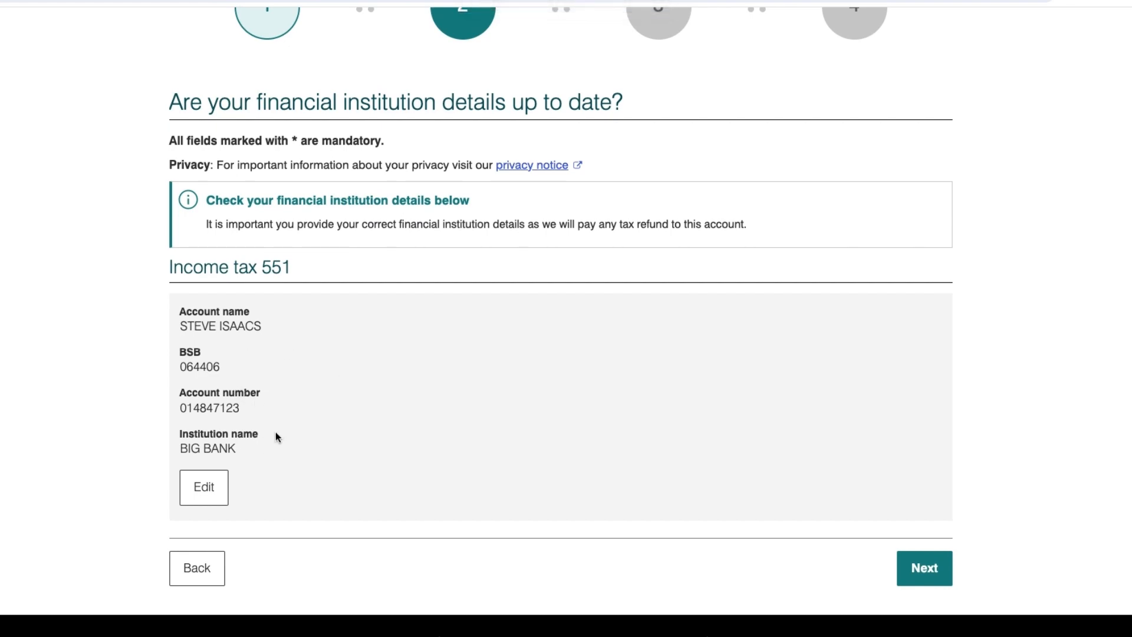
{"action": "left_click", "coordinate": [933, 569]}
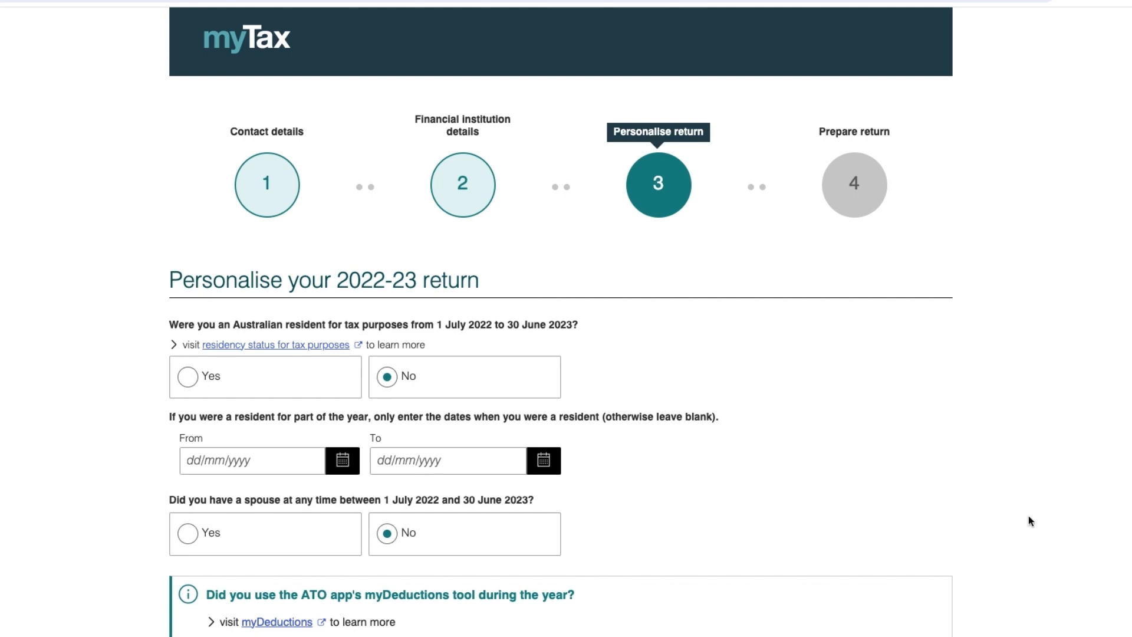
{"action": "scroll", "coordinate": [561, 325], "scroll_direction": "down", "scroll_amount": 2}
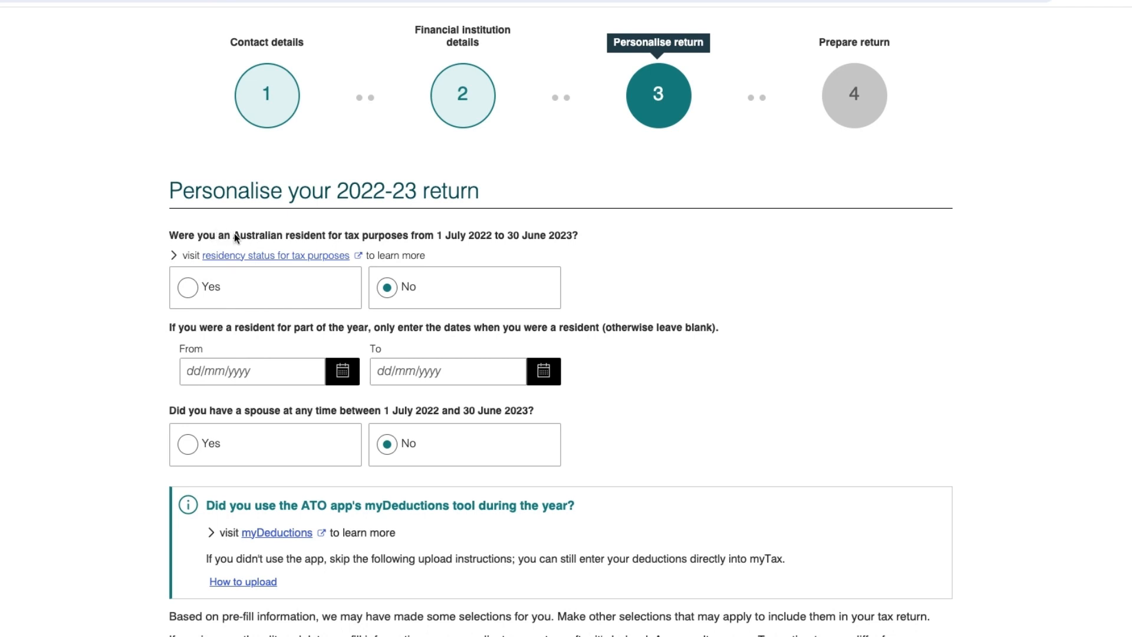
{"action": "left_click_drag", "start_coordinate": [234, 236], "coordinate": [579, 238]}
{"action": "left_click", "coordinate": [190, 288]}
{"action": "left_click", "coordinate": [190, 288]}
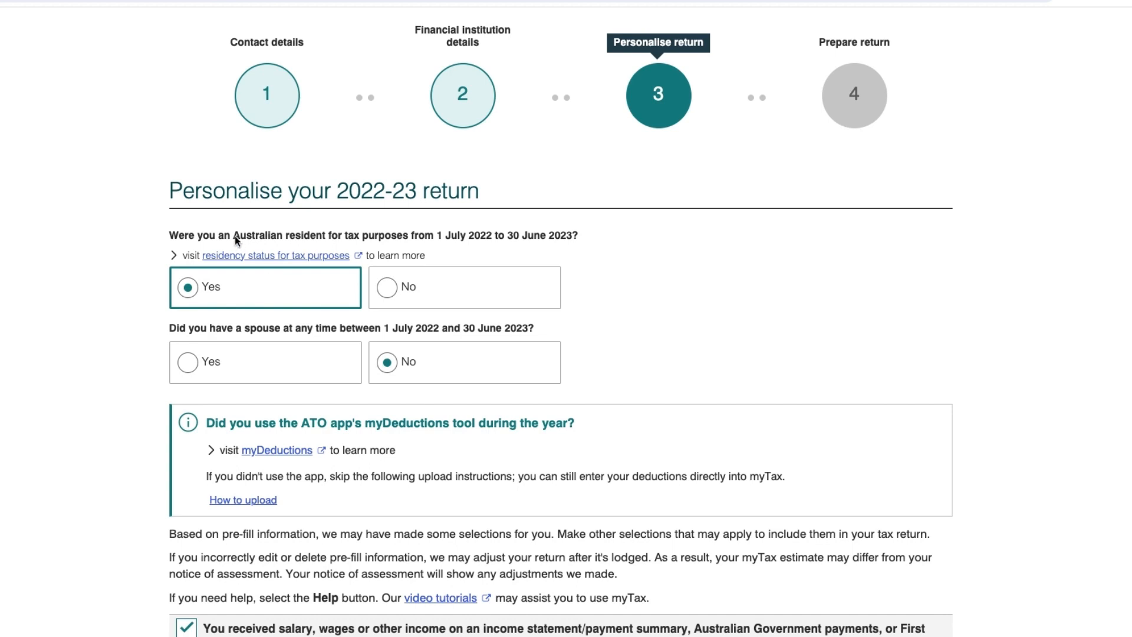
{"action": "left_click_drag", "start_coordinate": [234, 237], "coordinate": [413, 238]}
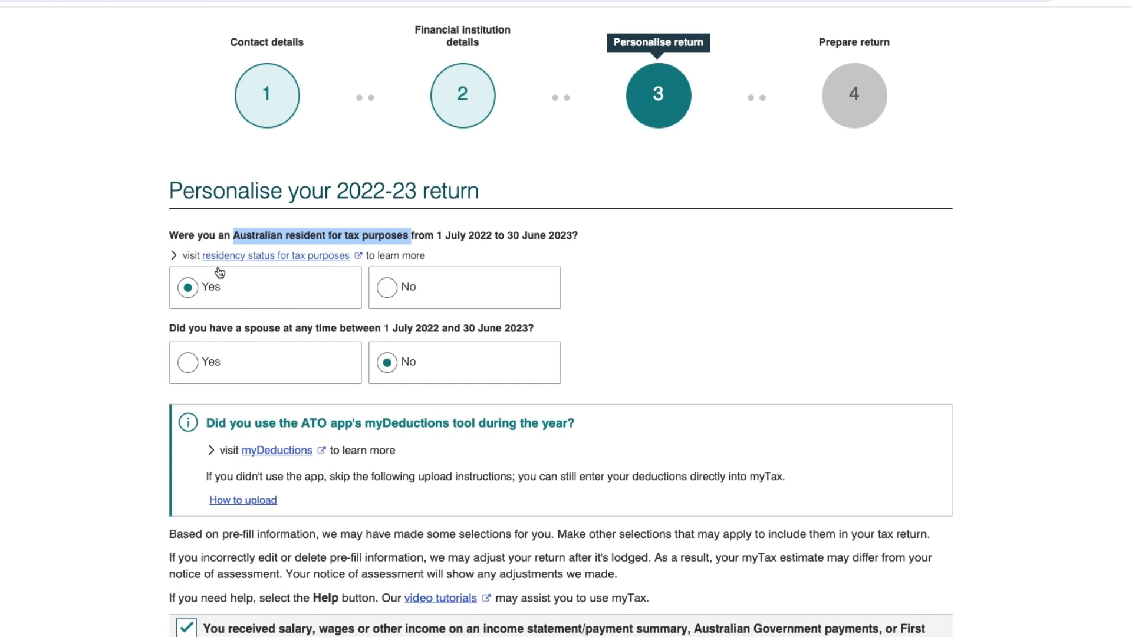
Answer the ATO residency check (No to working holiday, Yes to migrating and settling) to confirm tax residency.
{"action": "left_click", "coordinate": [317, 260]}
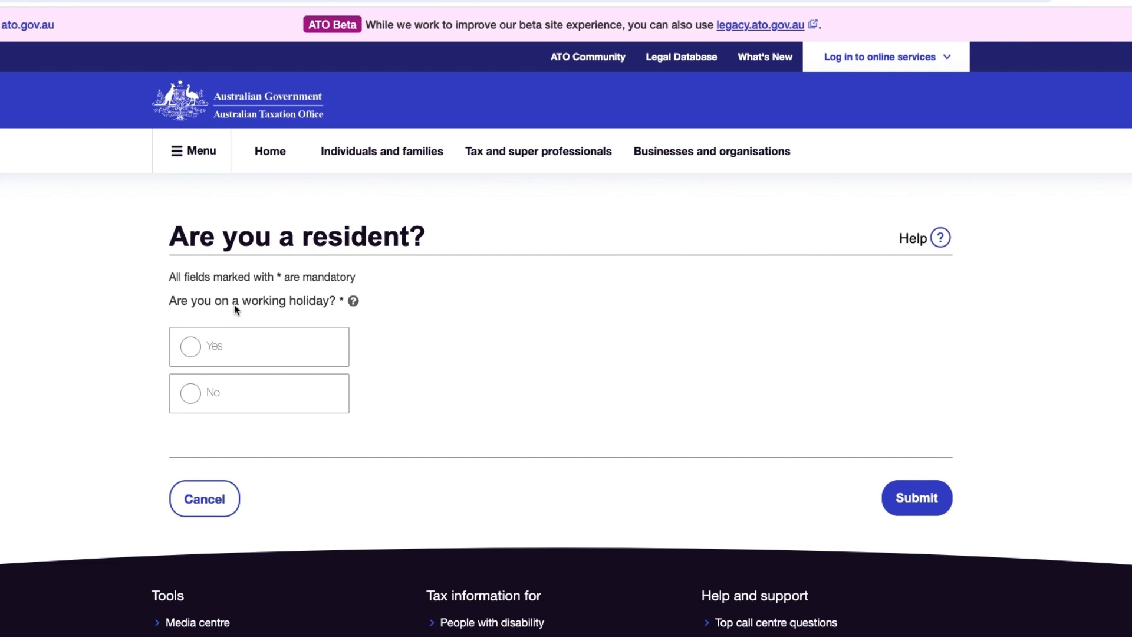
{"action": "left_click_drag", "start_coordinate": [235, 300], "coordinate": [336, 304]}
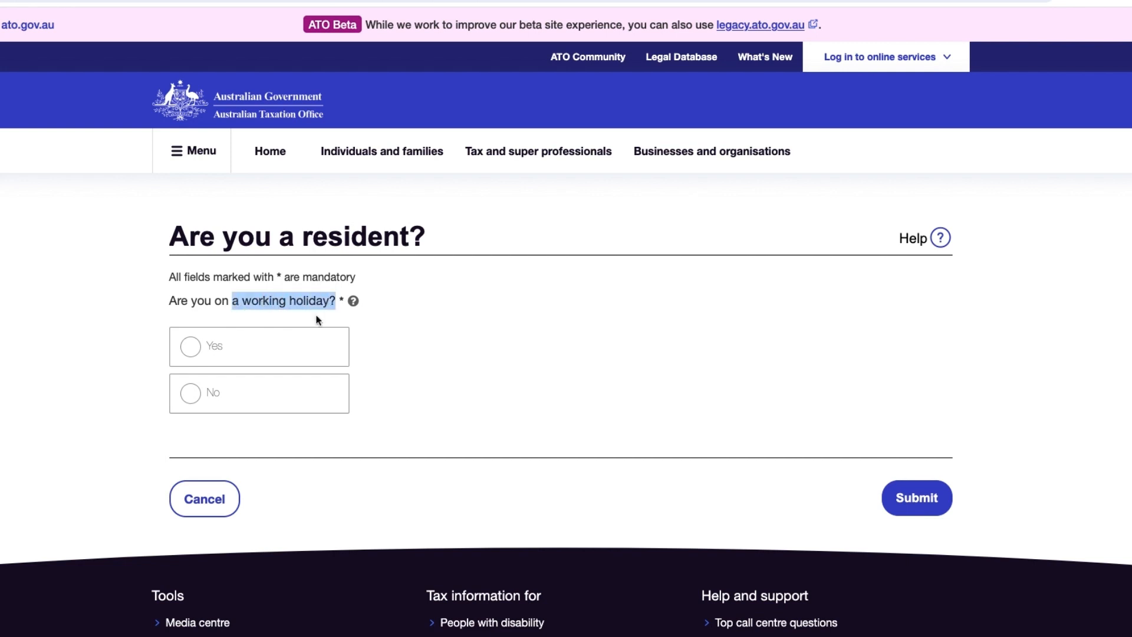
{"action": "mouse_move", "coordinate": [352, 305]}
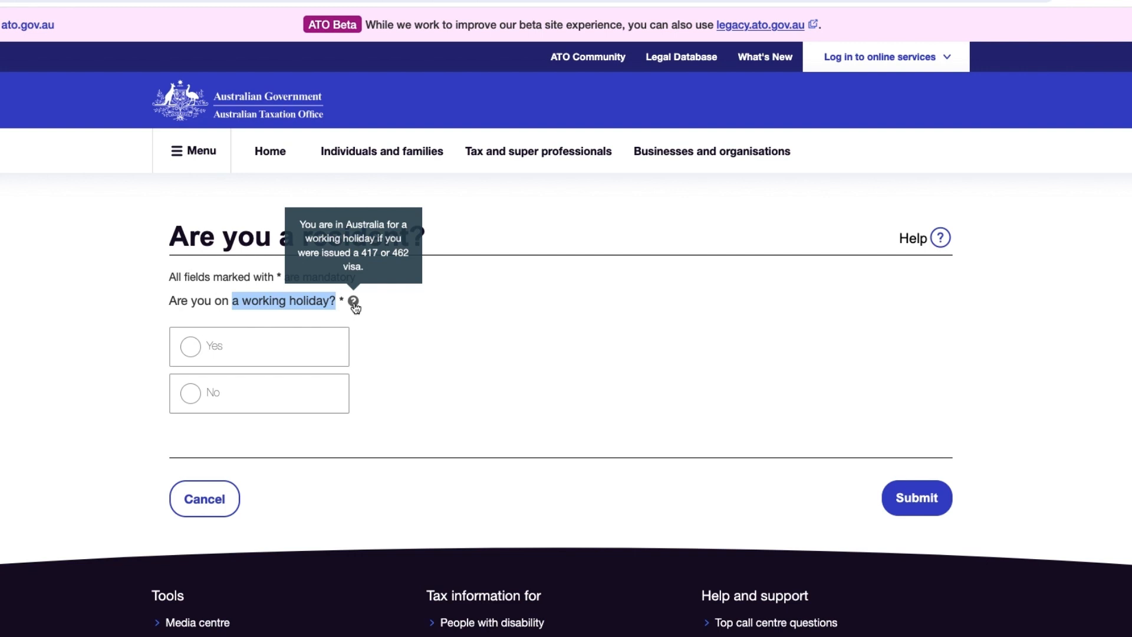
{"action": "left_click", "coordinate": [215, 349]}
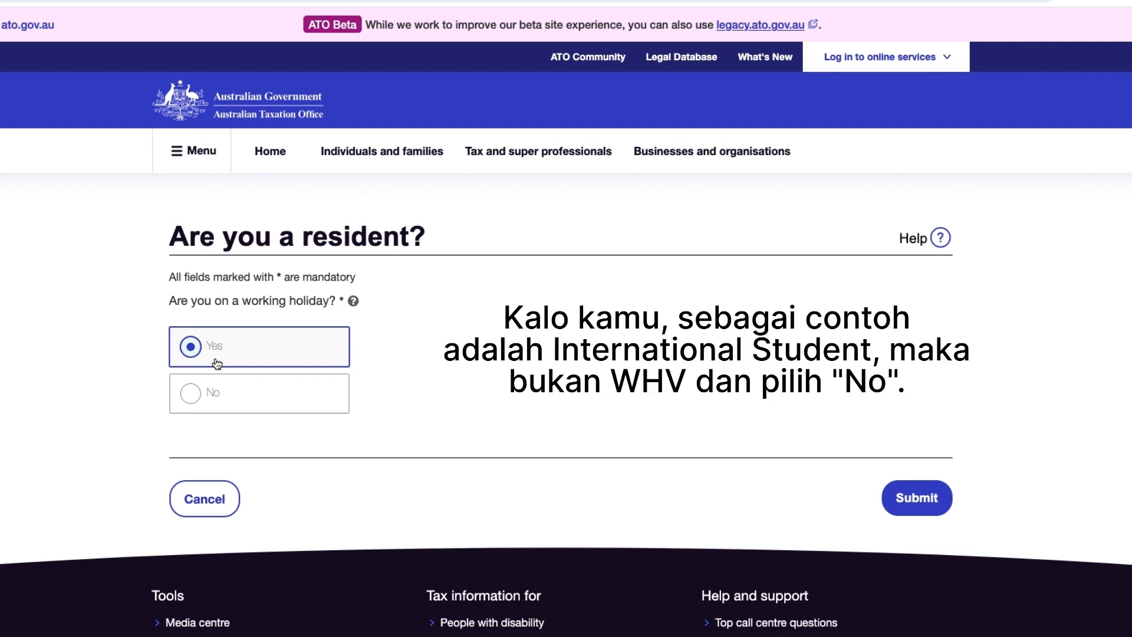
{"action": "left_click", "coordinate": [211, 392]}
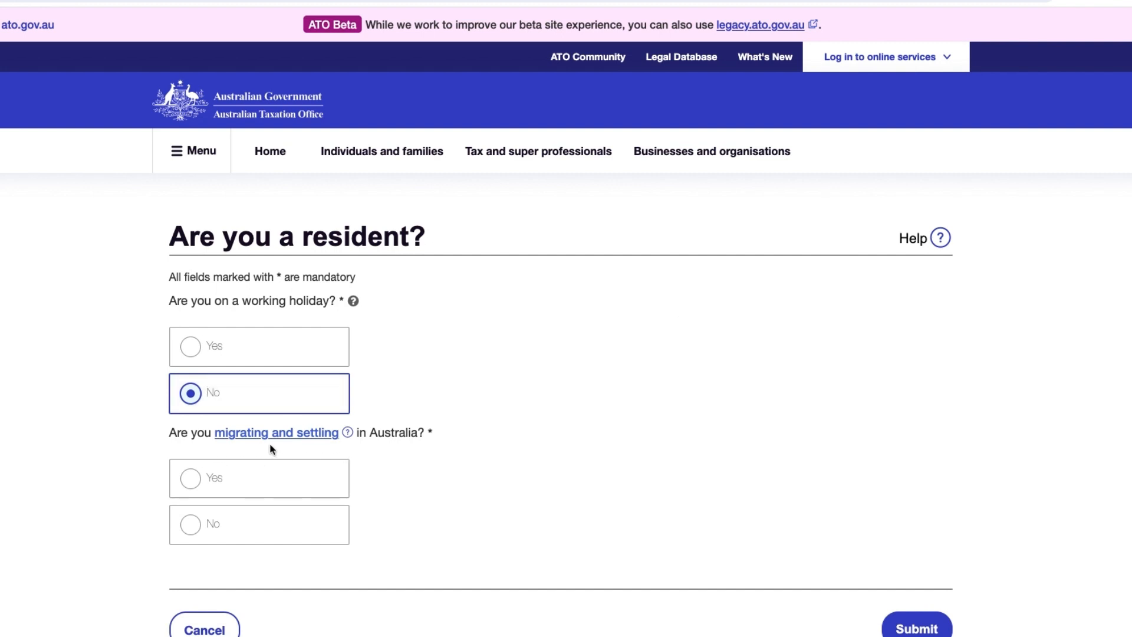
{"action": "left_click", "coordinate": [262, 476]}
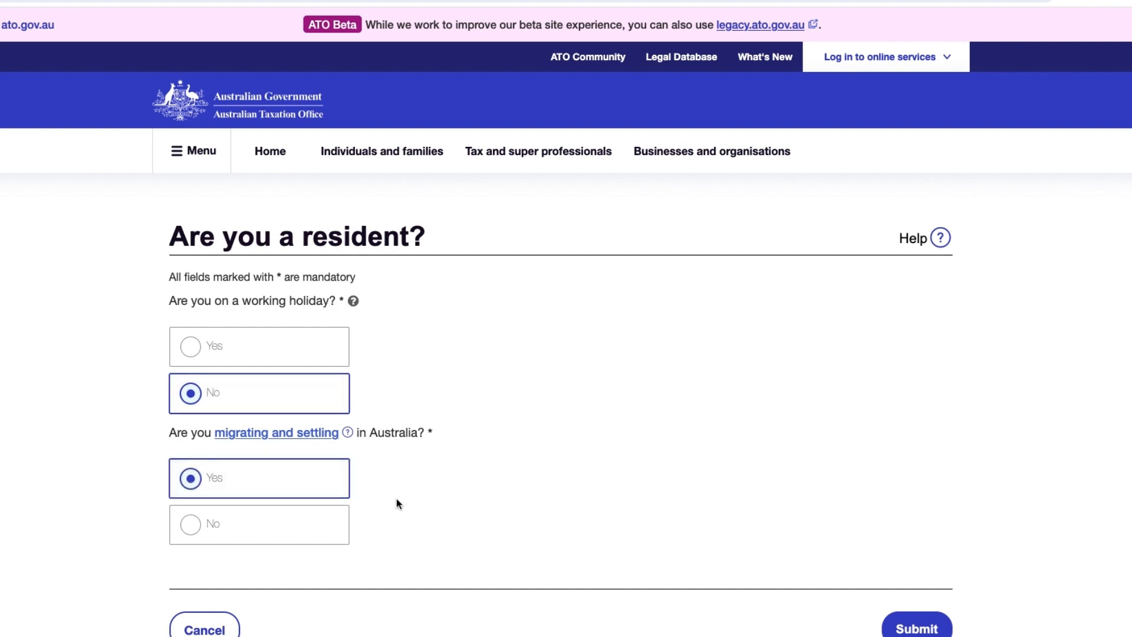
{"action": "left_click", "coordinate": [909, 630]}
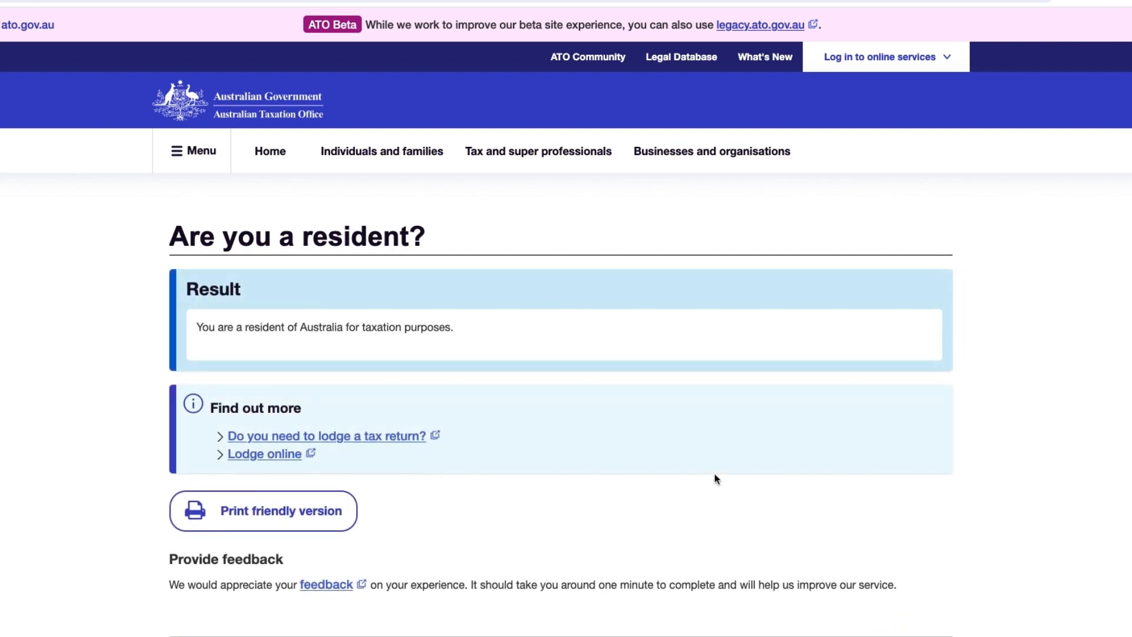
{"action": "left_click_drag", "start_coordinate": [196, 327], "coordinate": [442, 327]}
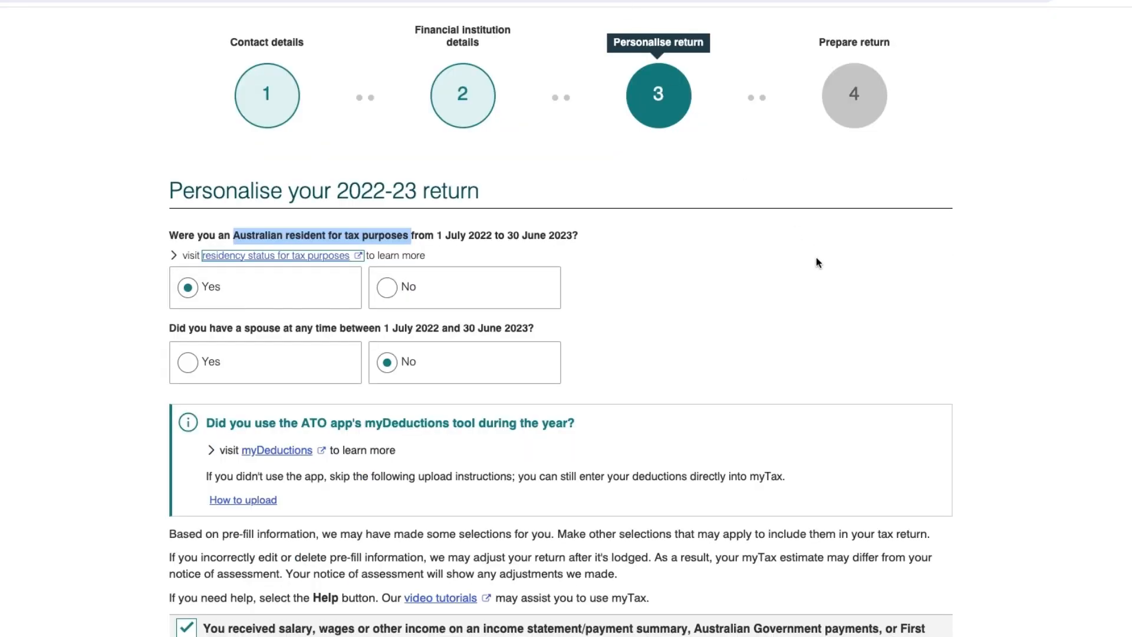
{"action": "scroll", "coordinate": [228, 153], "scroll_direction": "down", "scroll_amount": 4}
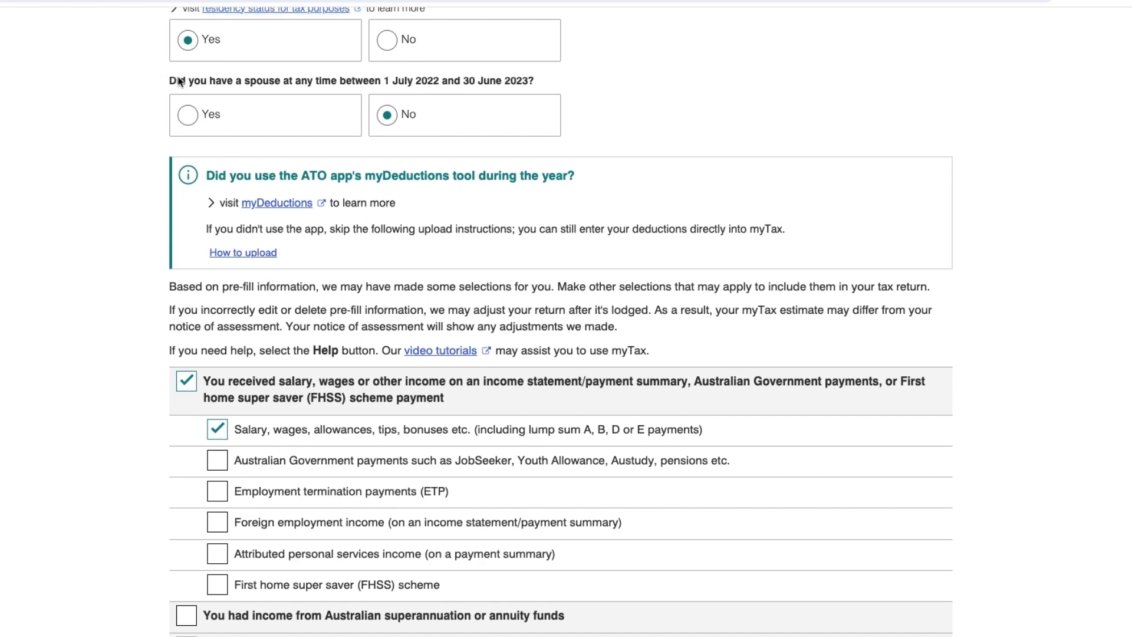
{"action": "left_click_drag", "start_coordinate": [169, 80], "coordinate": [321, 83]}
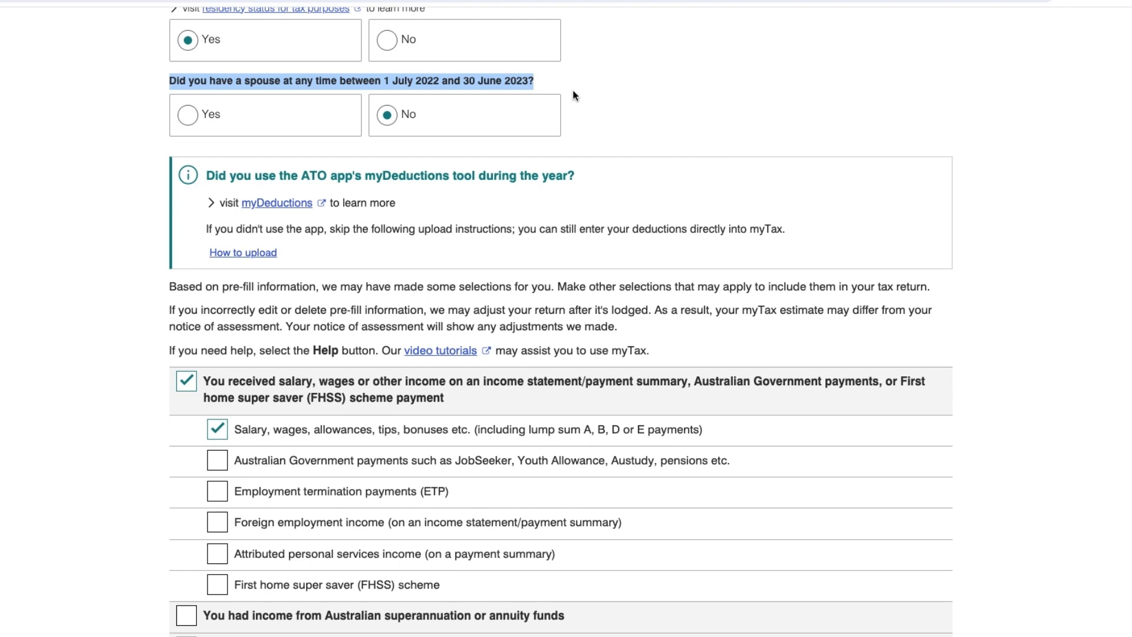
{"action": "left_click", "coordinate": [186, 120]}
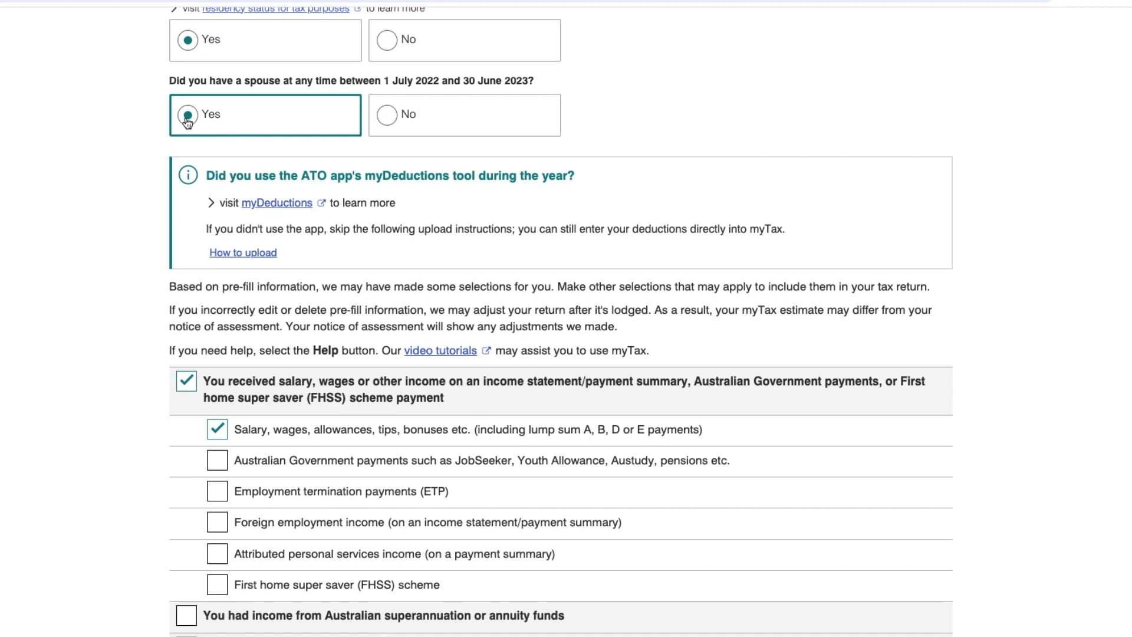
{"action": "left_click", "coordinate": [386, 121]}
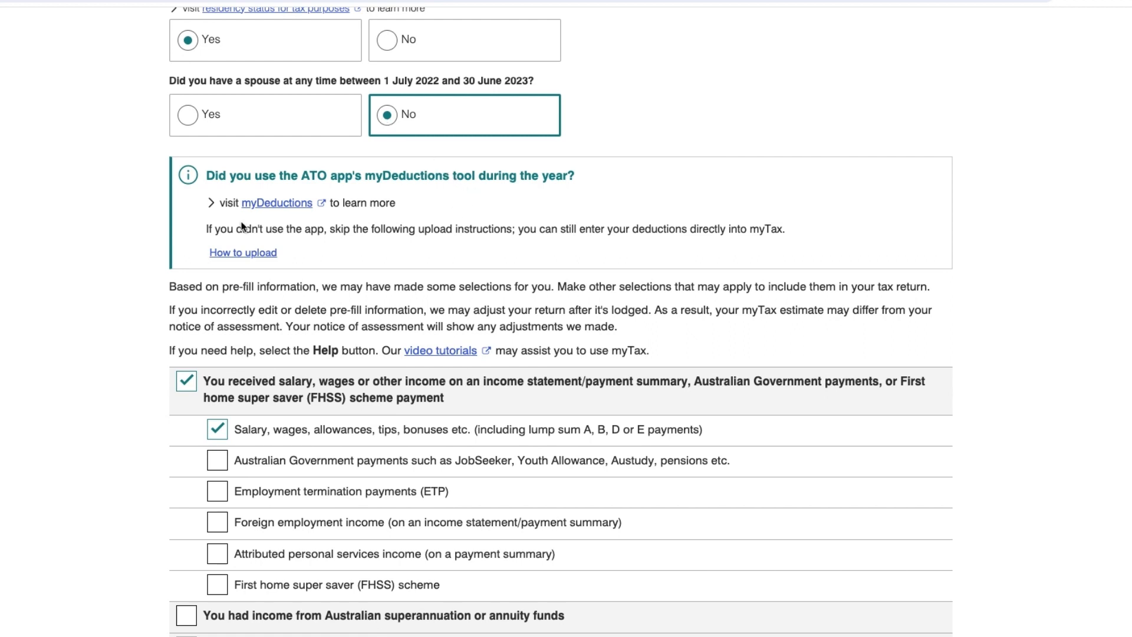
{"action": "left_click_drag", "start_coordinate": [301, 176], "coordinate": [449, 179]}
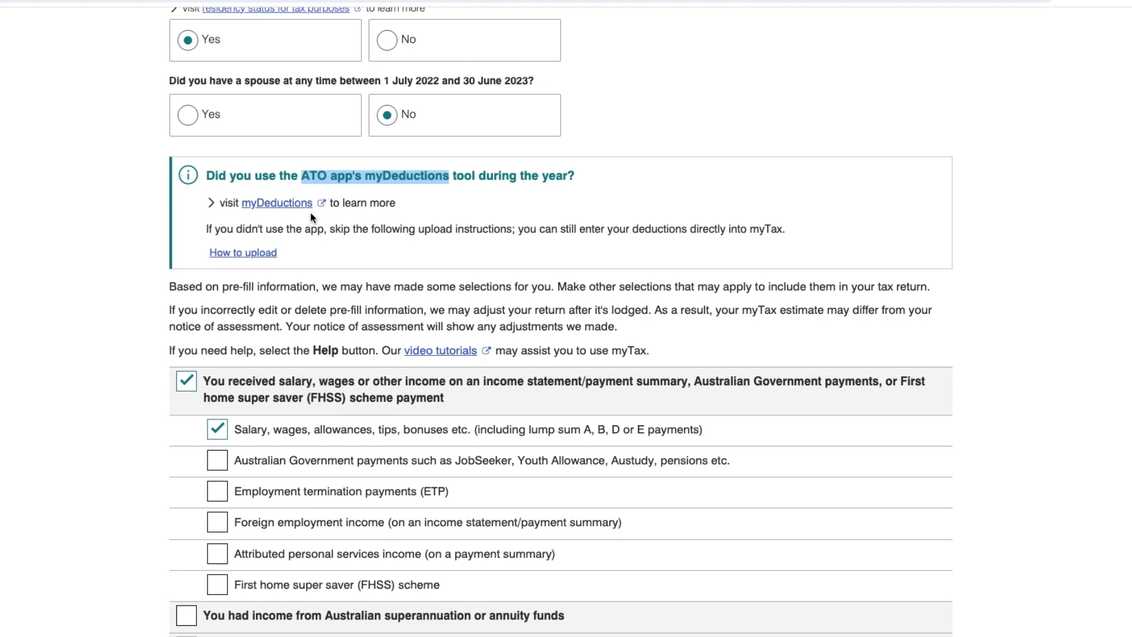
Open the myDeductions page and play its explainer video, skipping ahead to 0:02.
{"action": "left_click", "coordinate": [267, 207]}
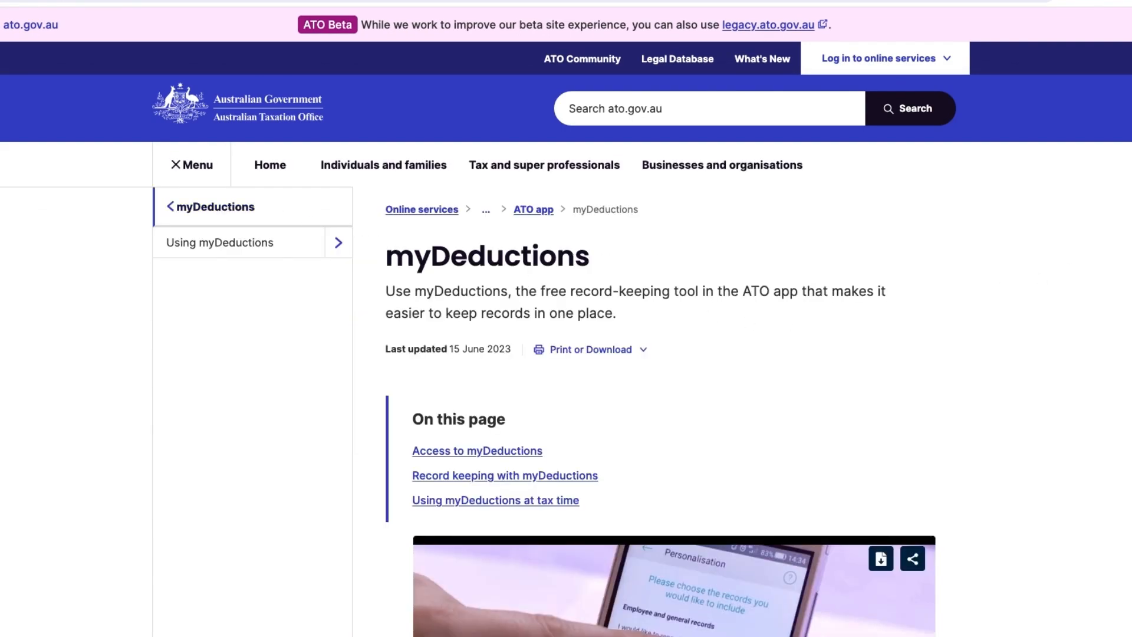
{"action": "scroll", "coordinate": [566, 354], "scroll_direction": "down", "scroll_amount": 4}
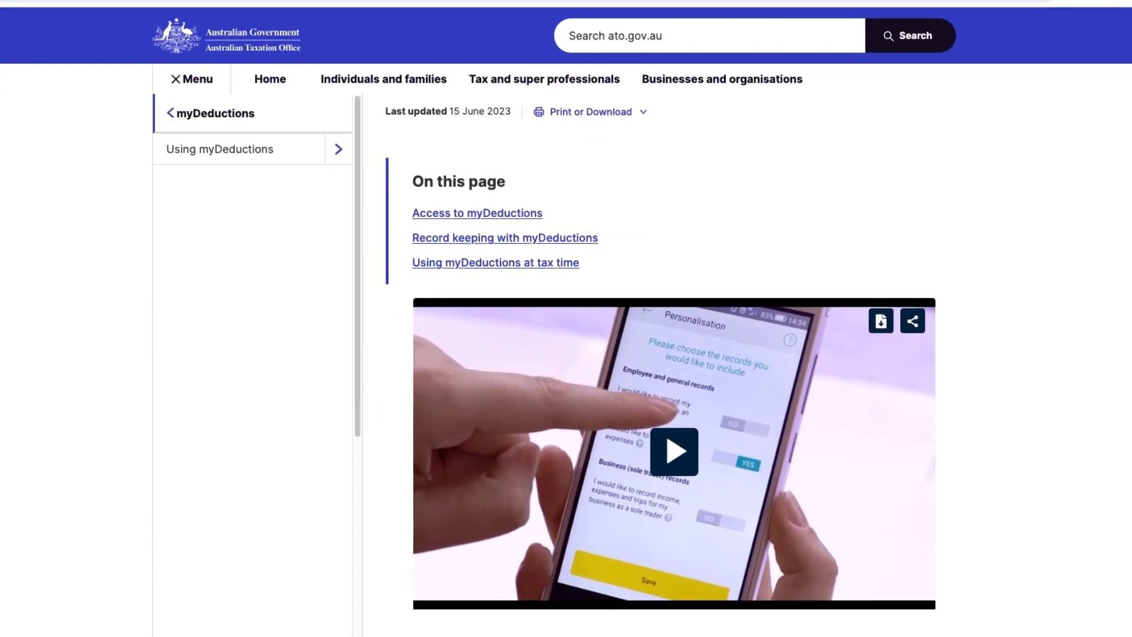
{"action": "scroll", "coordinate": [661, 360], "scroll_direction": "down", "scroll_amount": 1}
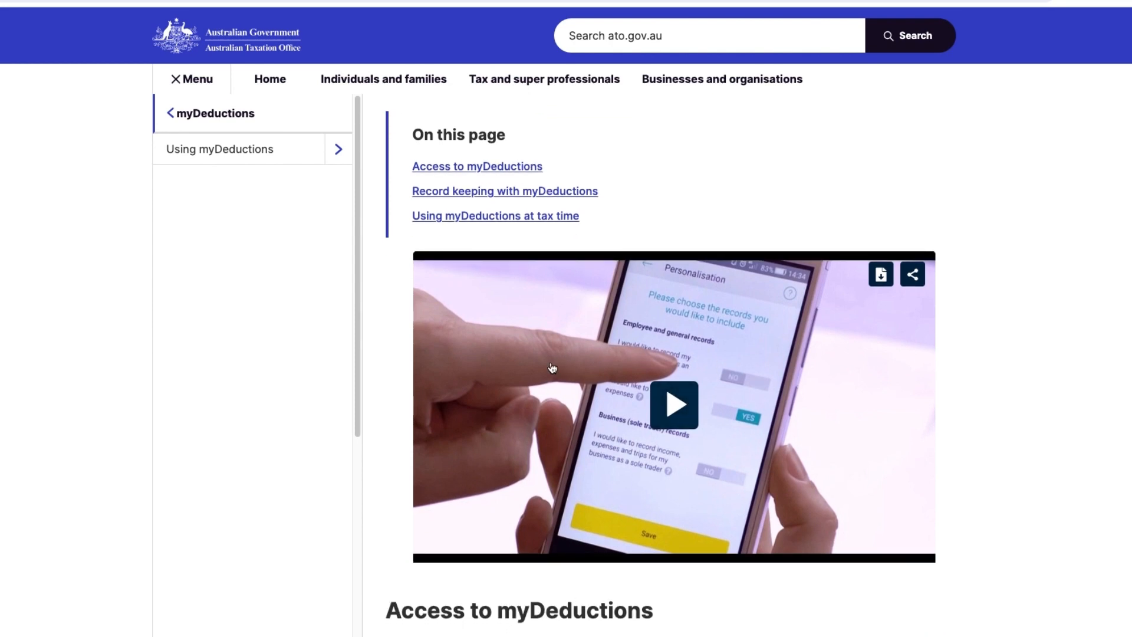
{"action": "left_click", "coordinate": [668, 425]}
{"action": "left_click", "coordinate": [444, 532]}
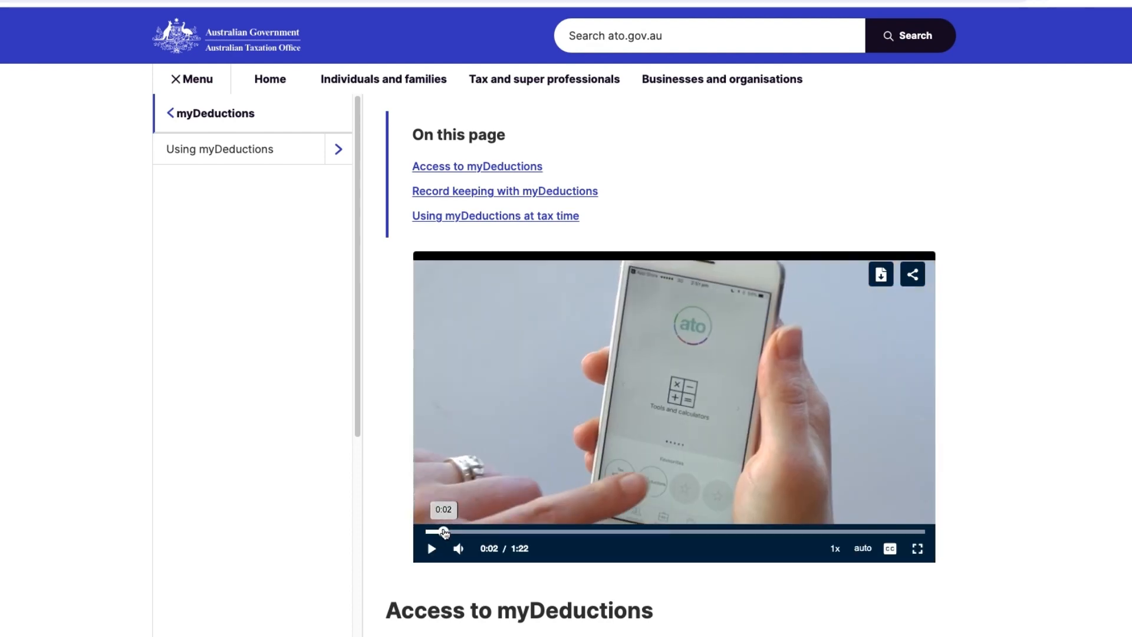
{"action": "left_click_drag", "start_coordinate": [444, 531], "coordinate": [462, 532]}
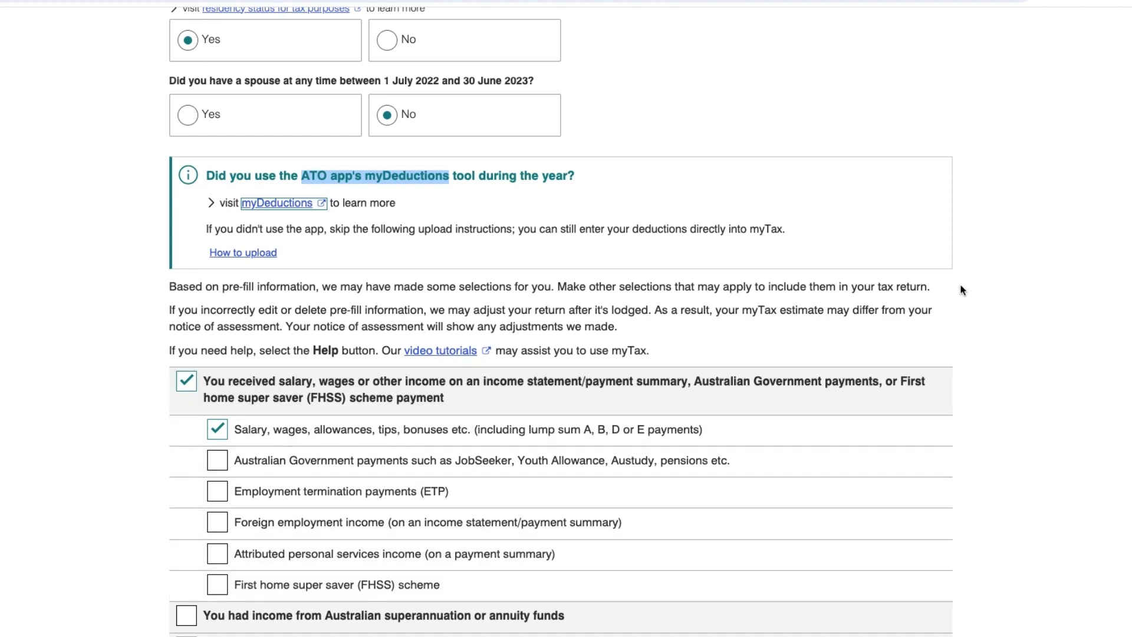
Highlight the myTax video tutorials note and scroll through the income and deduction checkboxes.
{"action": "left_click", "coordinate": [517, 350]}
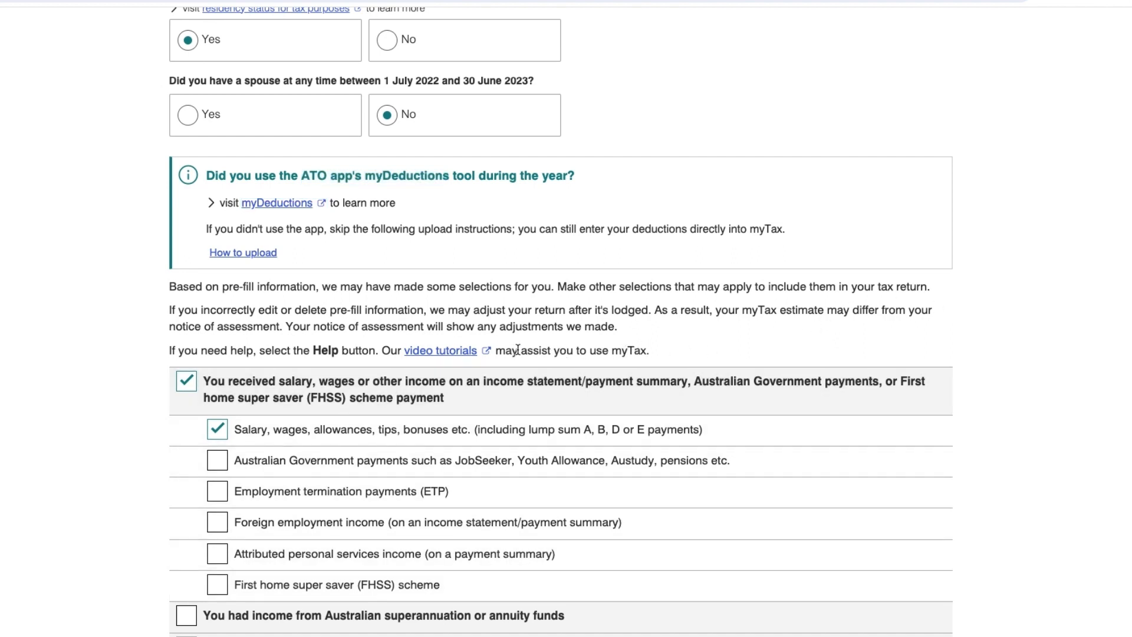
{"action": "left_click_drag", "start_coordinate": [518, 350], "coordinate": [651, 352]}
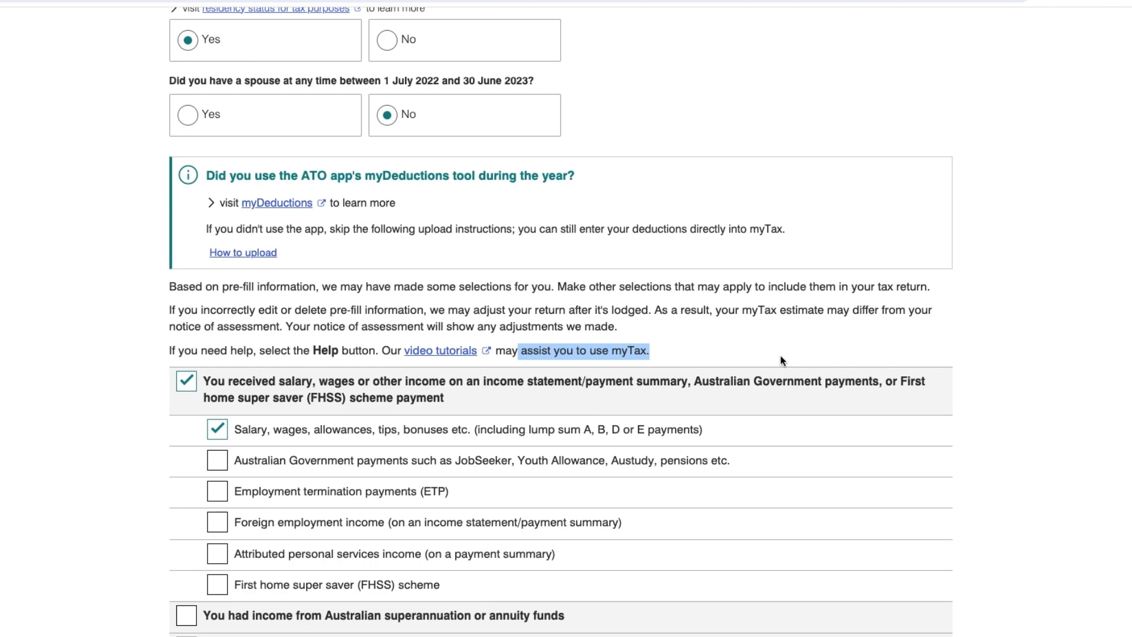
{"action": "scroll", "coordinate": [560, 322], "scroll_direction": "down", "scroll_amount": 5}
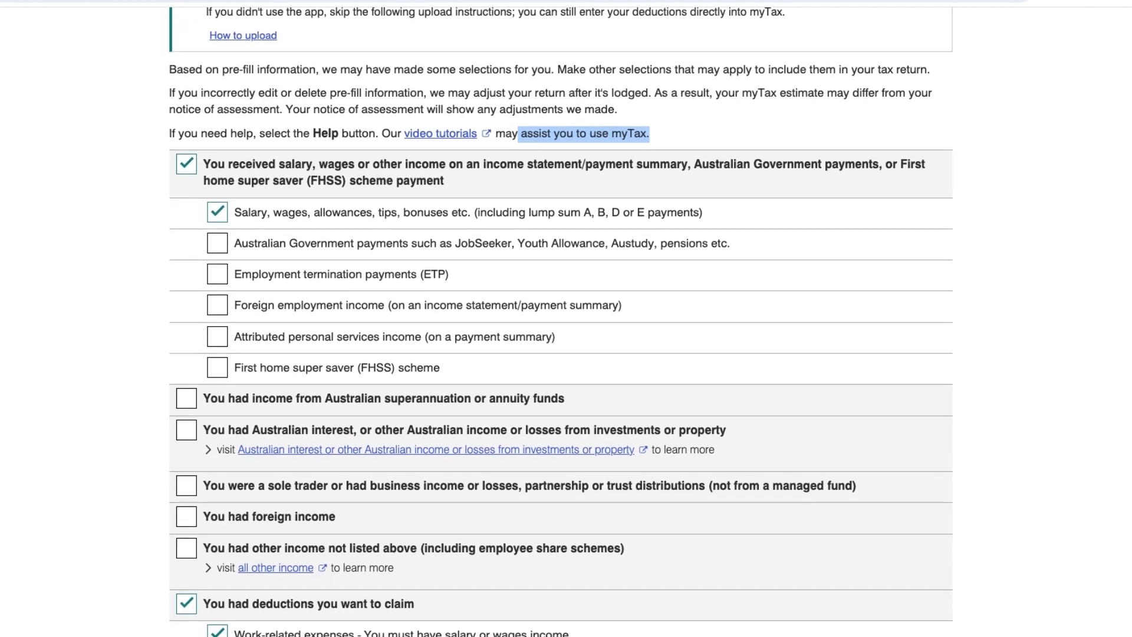
{"action": "scroll", "coordinate": [561, 321], "scroll_direction": "down", "scroll_amount": 1}
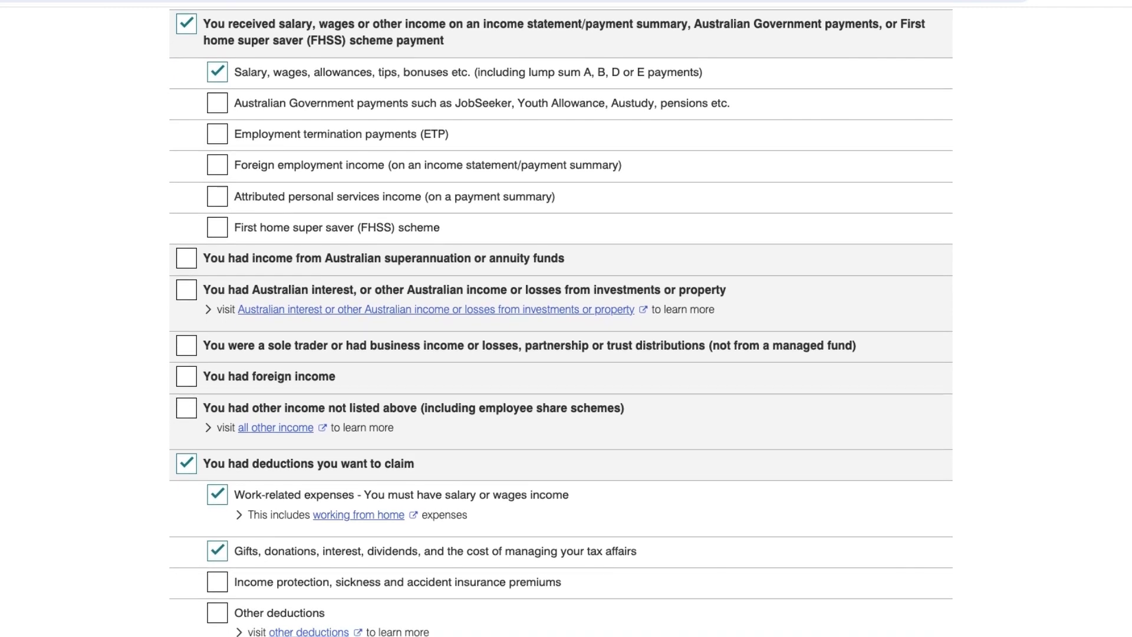
{"action": "scroll", "coordinate": [561, 322], "scroll_direction": "down", "scroll_amount": 2}
{"action": "scroll", "coordinate": [561, 322], "scroll_direction": "up", "scroll_amount": 4}
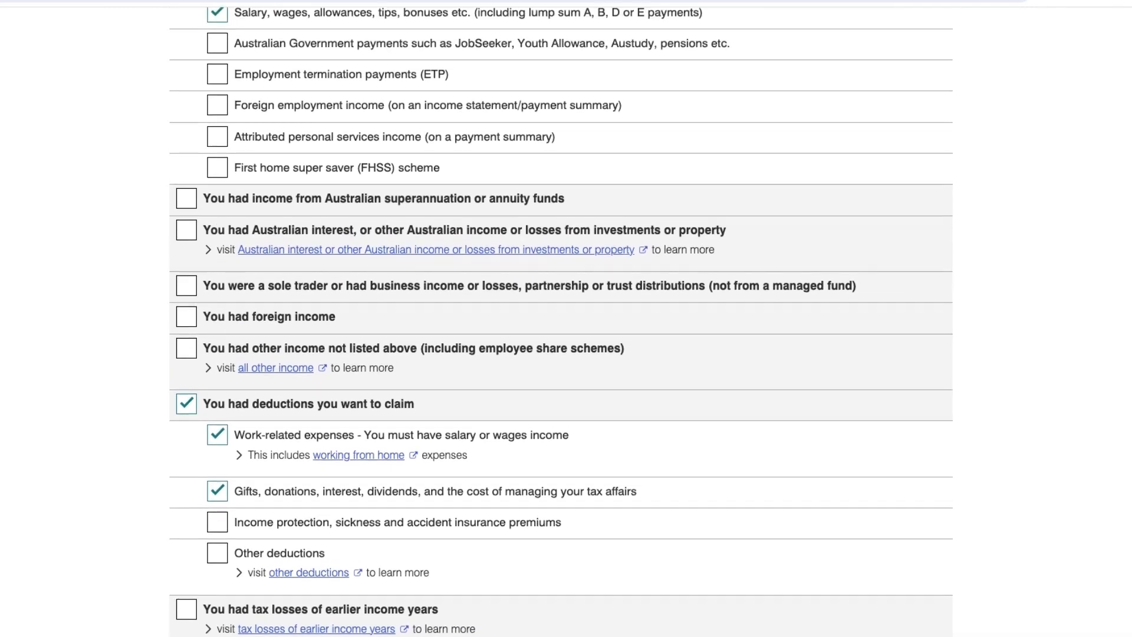
{"action": "scroll", "coordinate": [561, 321], "scroll_direction": "up", "scroll_amount": 1}
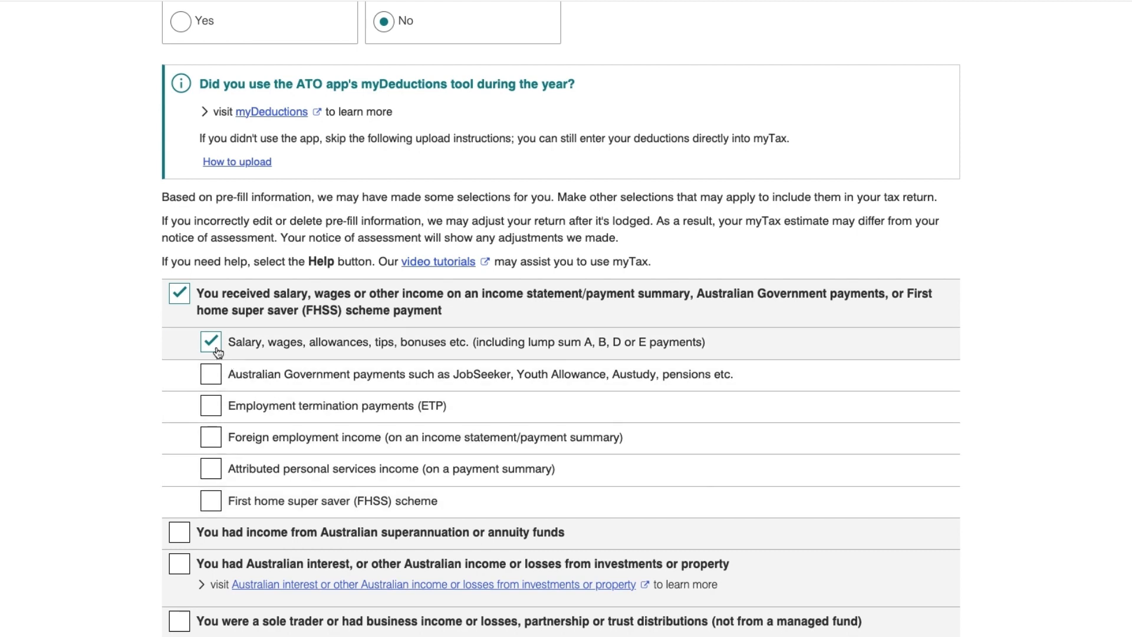
{"action": "left_click", "coordinate": [184, 538]}
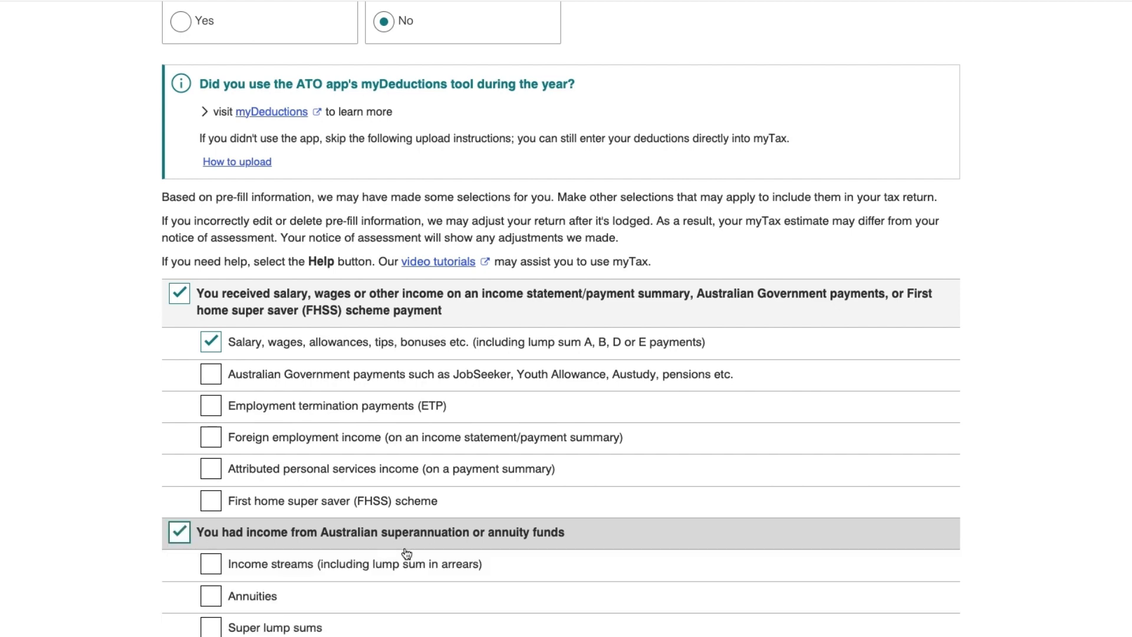
{"action": "scroll", "coordinate": [406, 550], "scroll_direction": "down", "scroll_amount": 2}
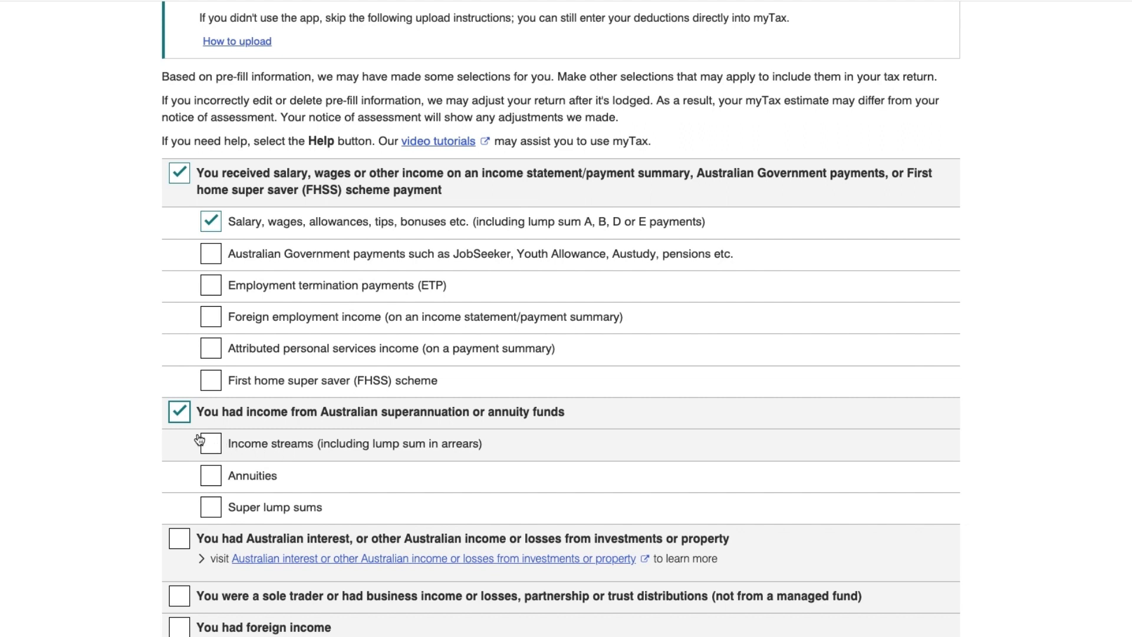
{"action": "left_click", "coordinate": [179, 418]}
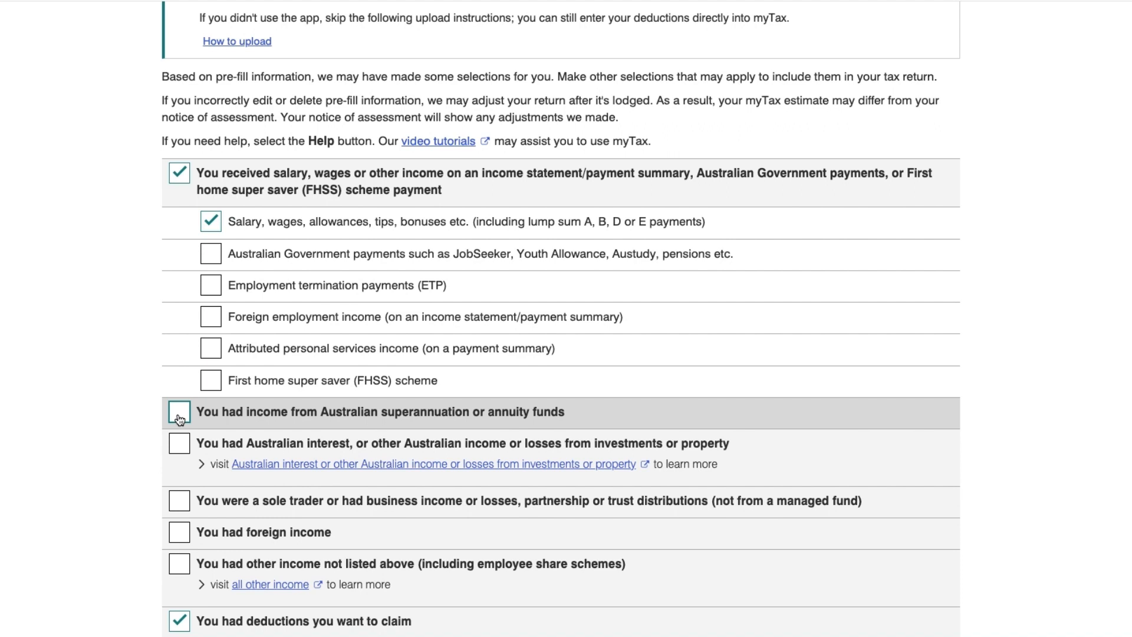
{"action": "scroll", "coordinate": [180, 415], "scroll_direction": "down", "scroll_amount": 2}
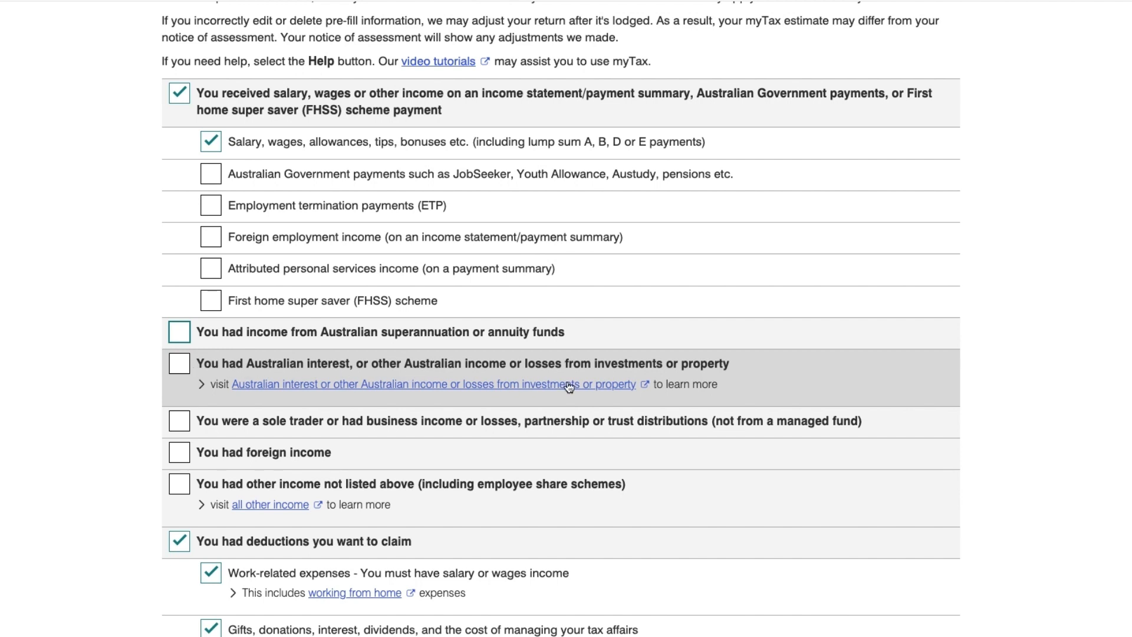
Tick Australian interest and investment income and Interest, then tick and untick Dividends and Rent.
{"action": "left_click", "coordinate": [179, 368]}
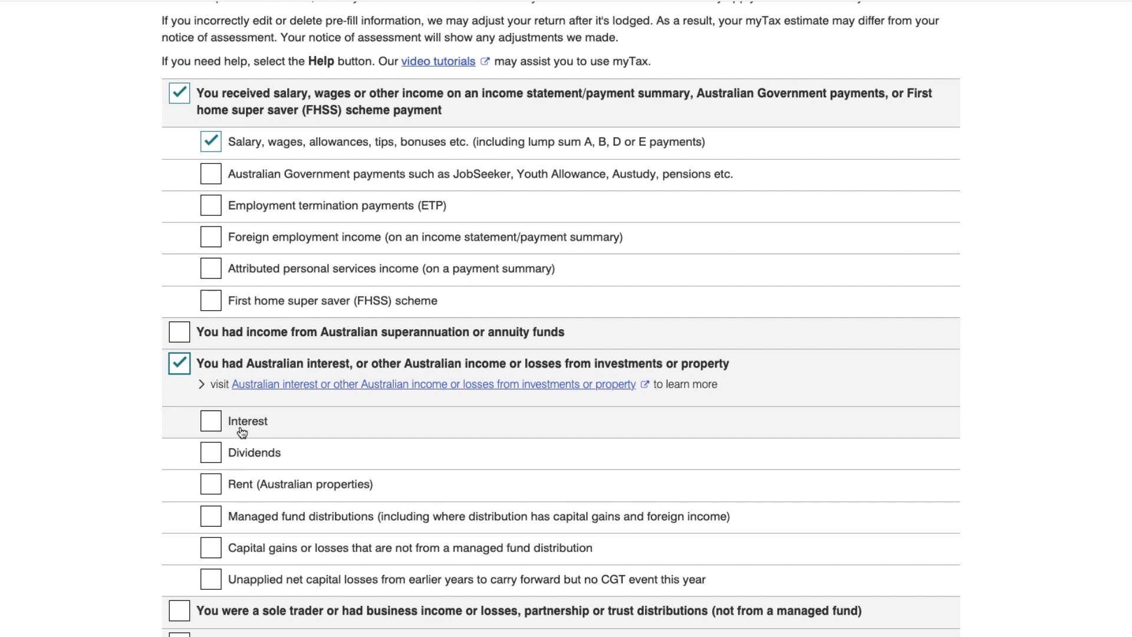
{"action": "left_click", "coordinate": [215, 425]}
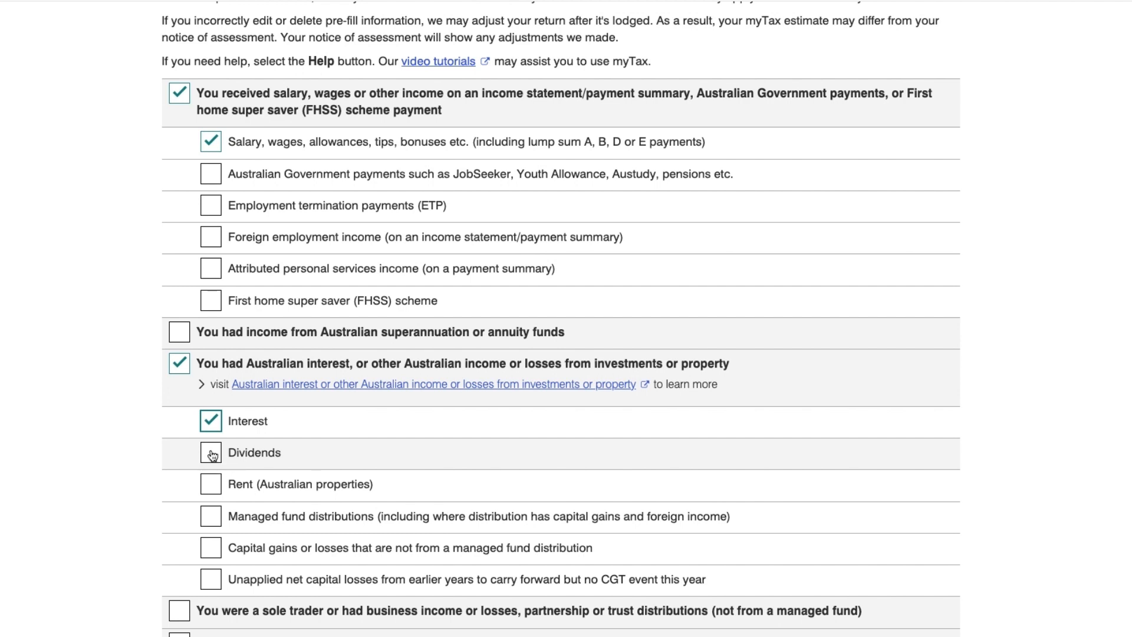
{"action": "left_click", "coordinate": [211, 453]}
{"action": "left_click", "coordinate": [212, 455]}
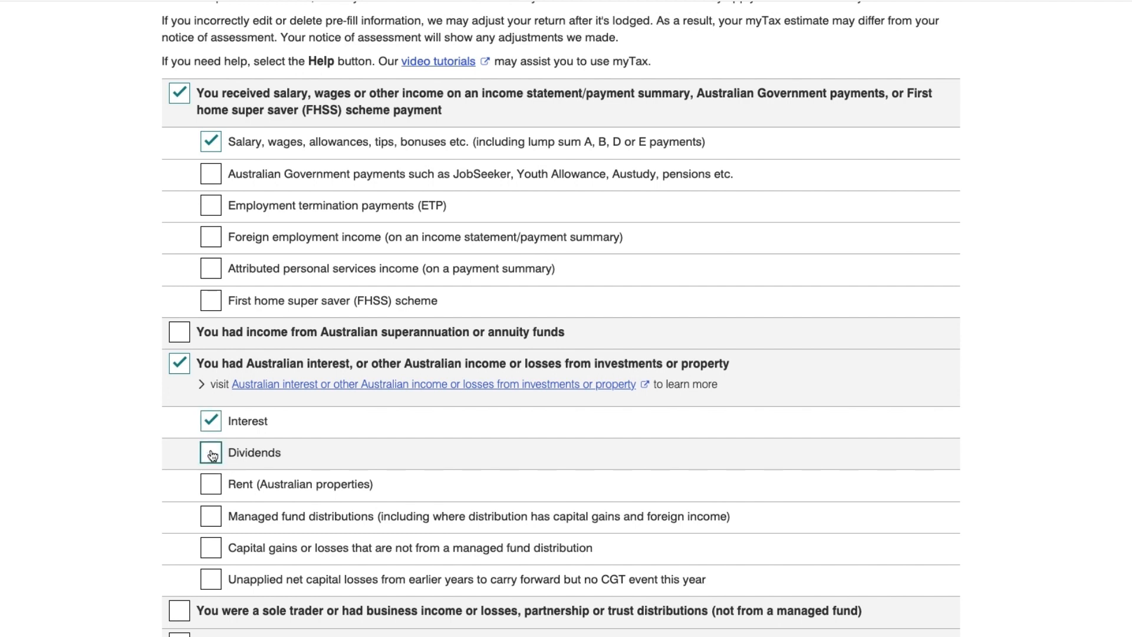
{"action": "left_click", "coordinate": [216, 491]}
{"action": "left_click", "coordinate": [216, 492]}
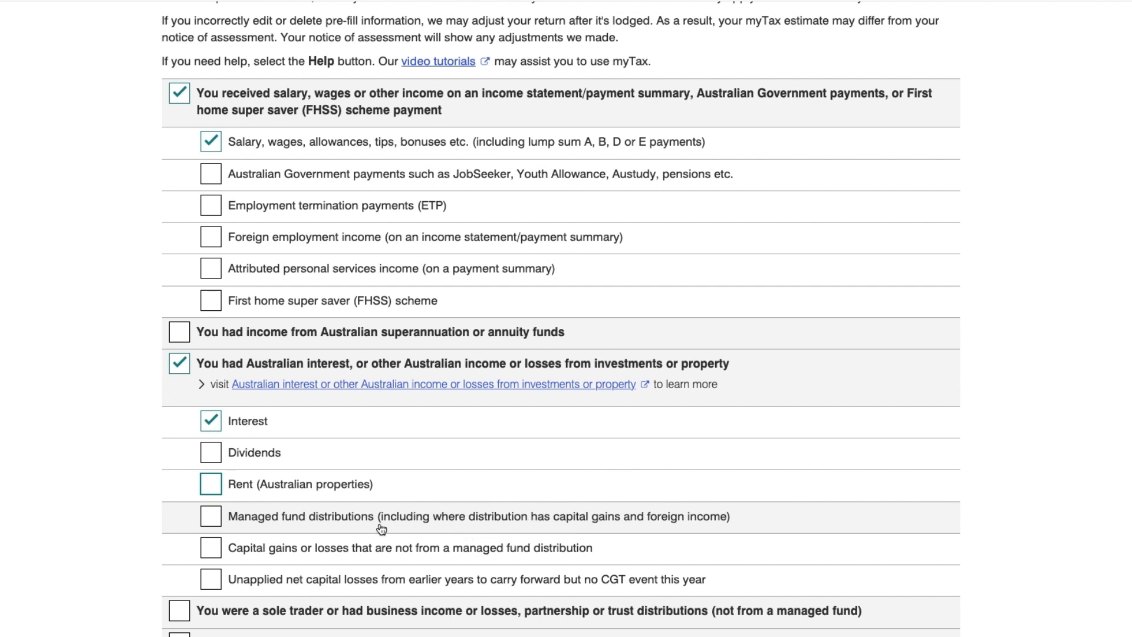
Tick and untick Managed fund distributions, capital gains or losses, and unapplied net capital losses.
{"action": "left_click", "coordinate": [221, 524]}
{"action": "left_click", "coordinate": [217, 528]}
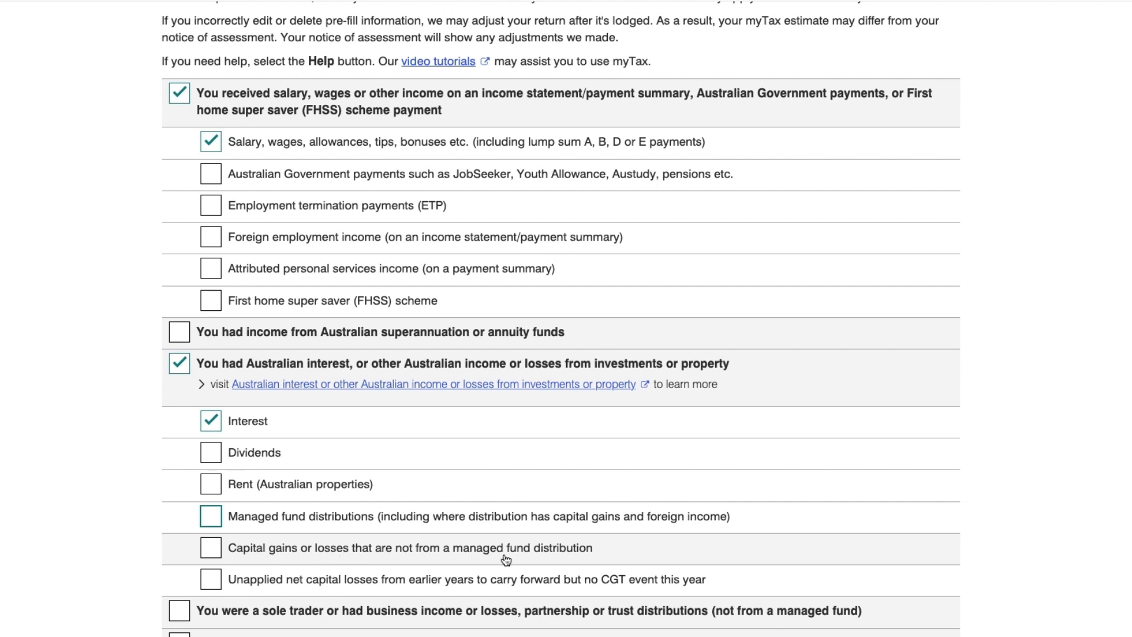
{"action": "left_click", "coordinate": [212, 551]}
{"action": "left_click", "coordinate": [215, 548]}
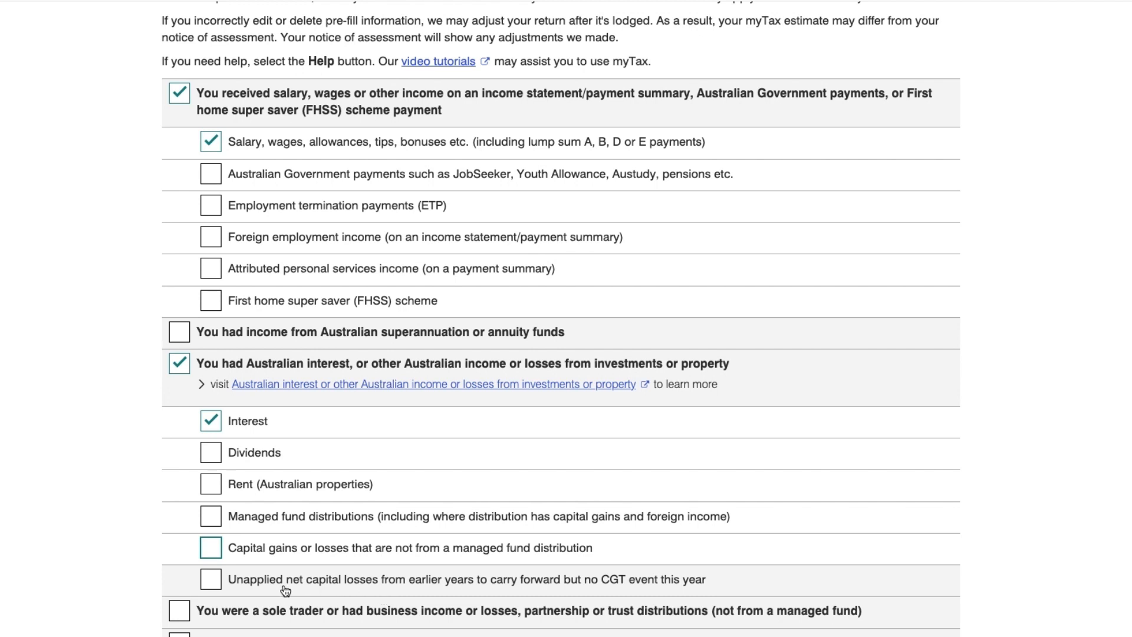
{"action": "left_click", "coordinate": [213, 584]}
{"action": "left_click", "coordinate": [214, 584]}
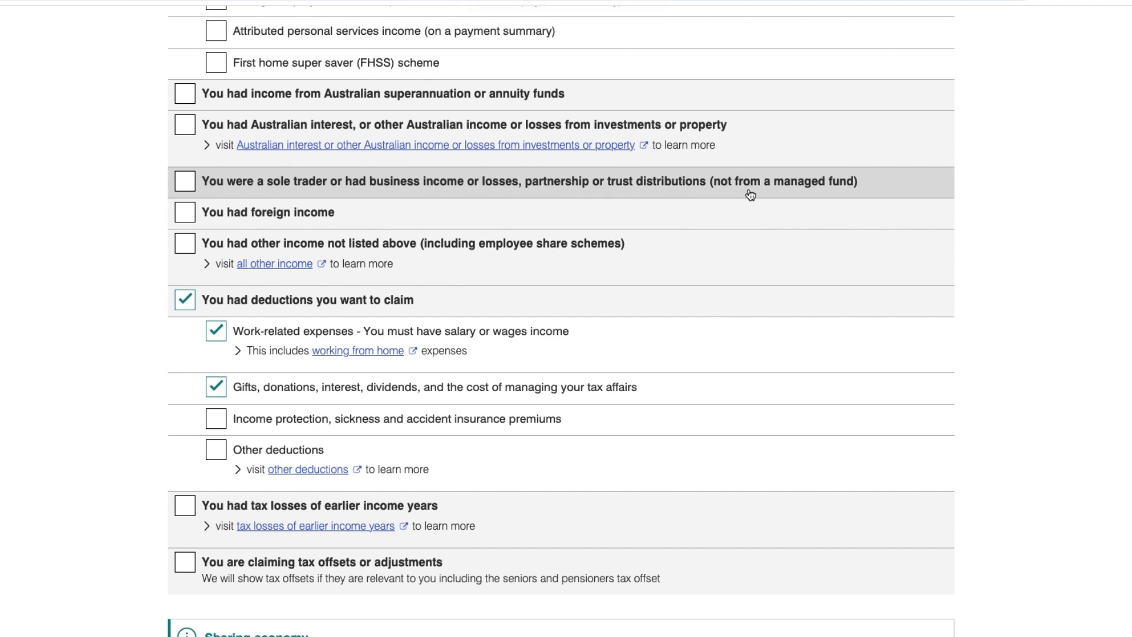
Tick Business/Sole trader income to preview its options, then remove the sole trader item.
{"action": "left_click_drag", "start_coordinate": [849, 193], "coordinate": [857, 195]}
{"action": "left_click", "coordinate": [978, 198]}
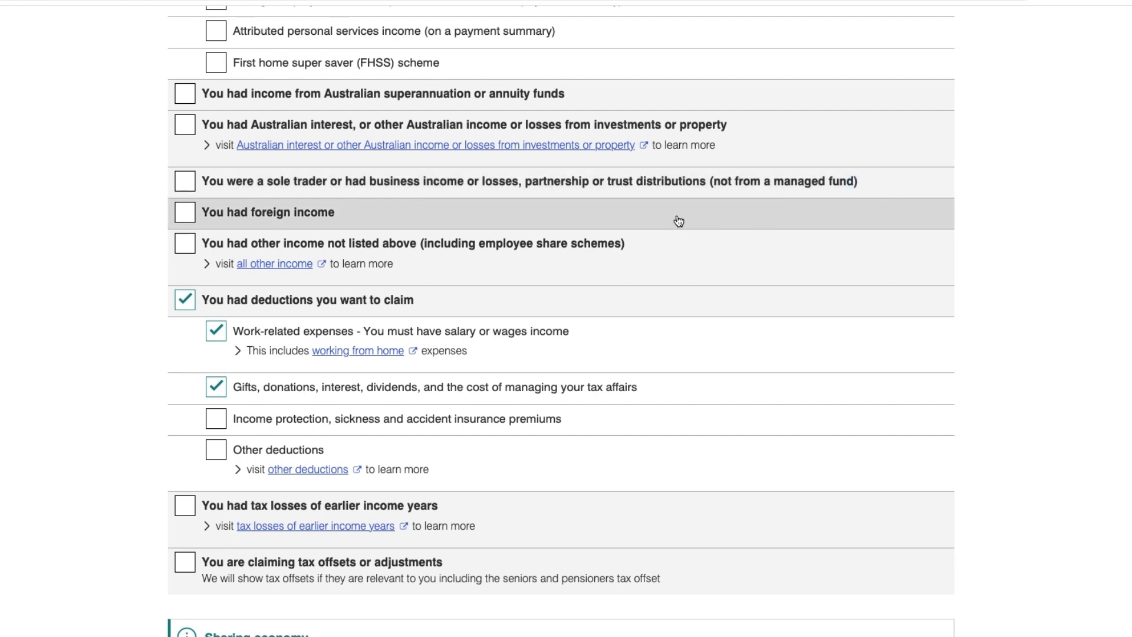
{"action": "left_click", "coordinate": [192, 182]}
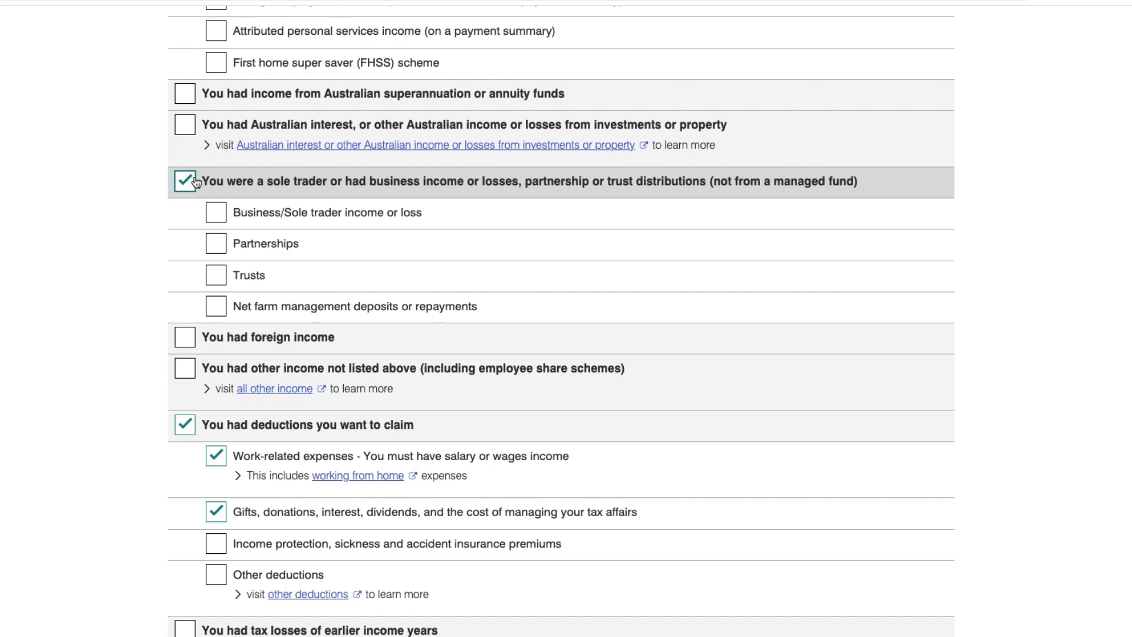
{"action": "left_click", "coordinate": [227, 214]}
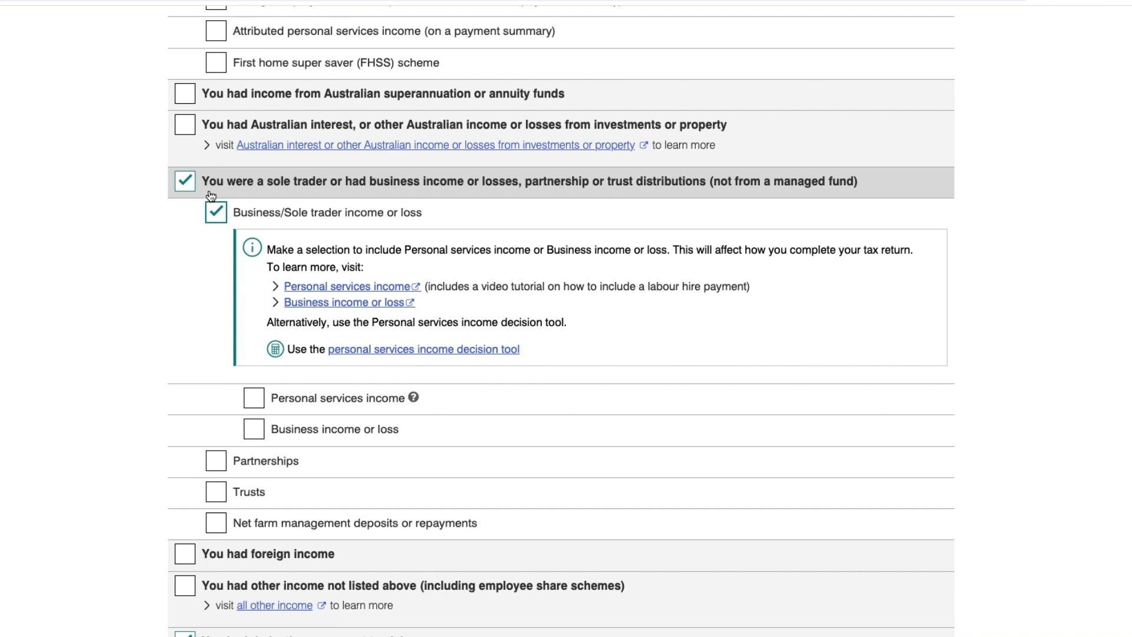
{"action": "left_click", "coordinate": [183, 184]}
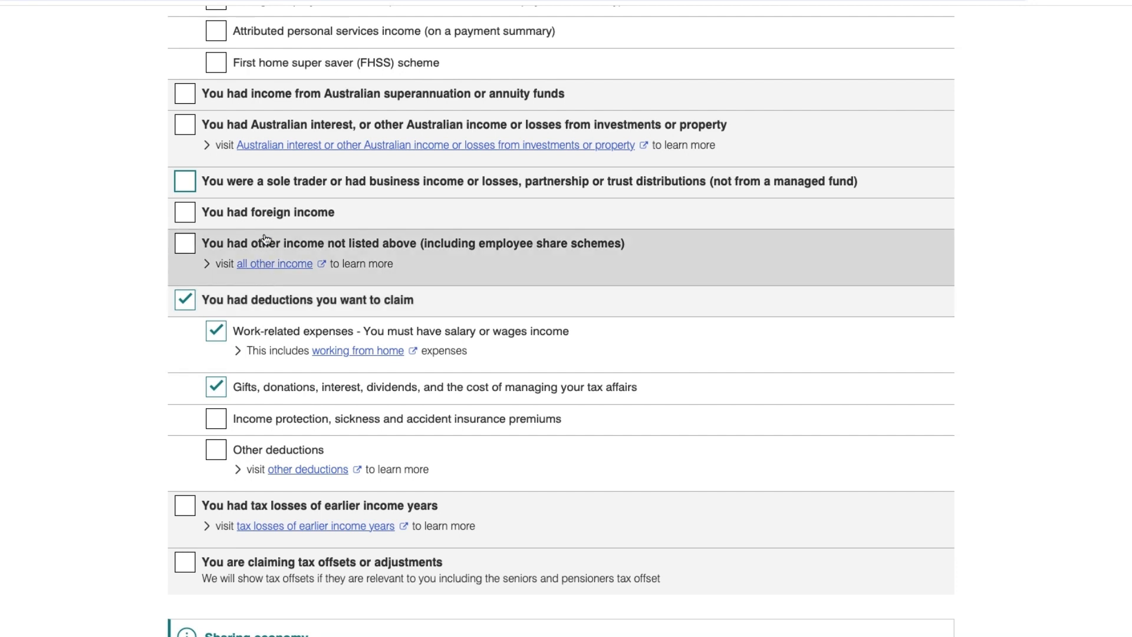
Preview and remove foreign income, then tick 'You had other income not listed above'.
{"action": "left_click", "coordinate": [207, 218]}
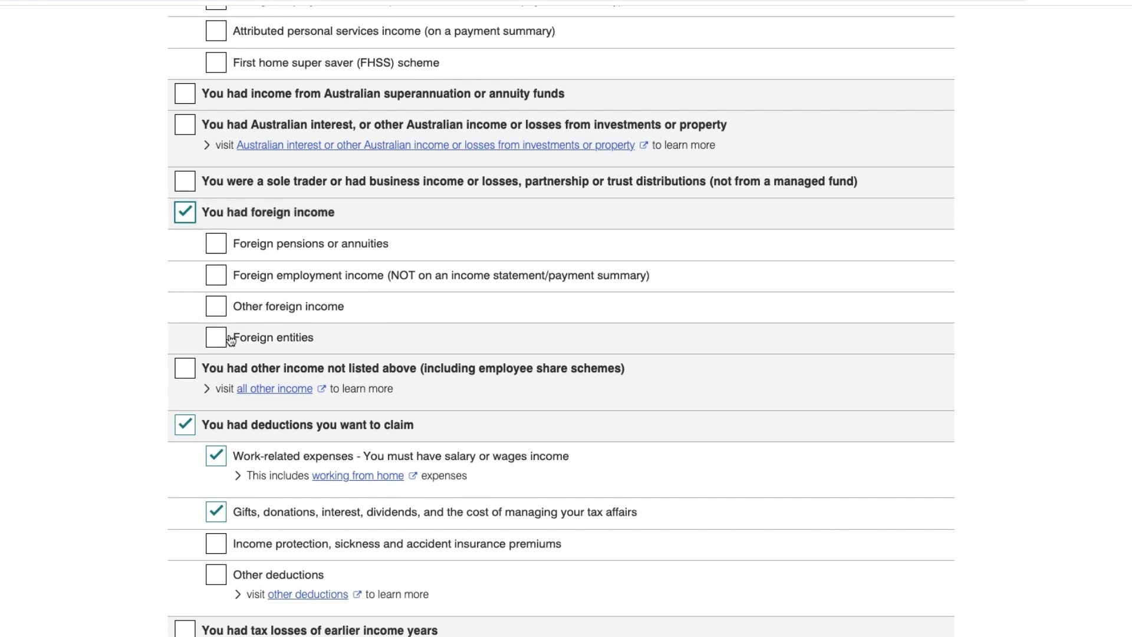
{"action": "left_click", "coordinate": [188, 217]}
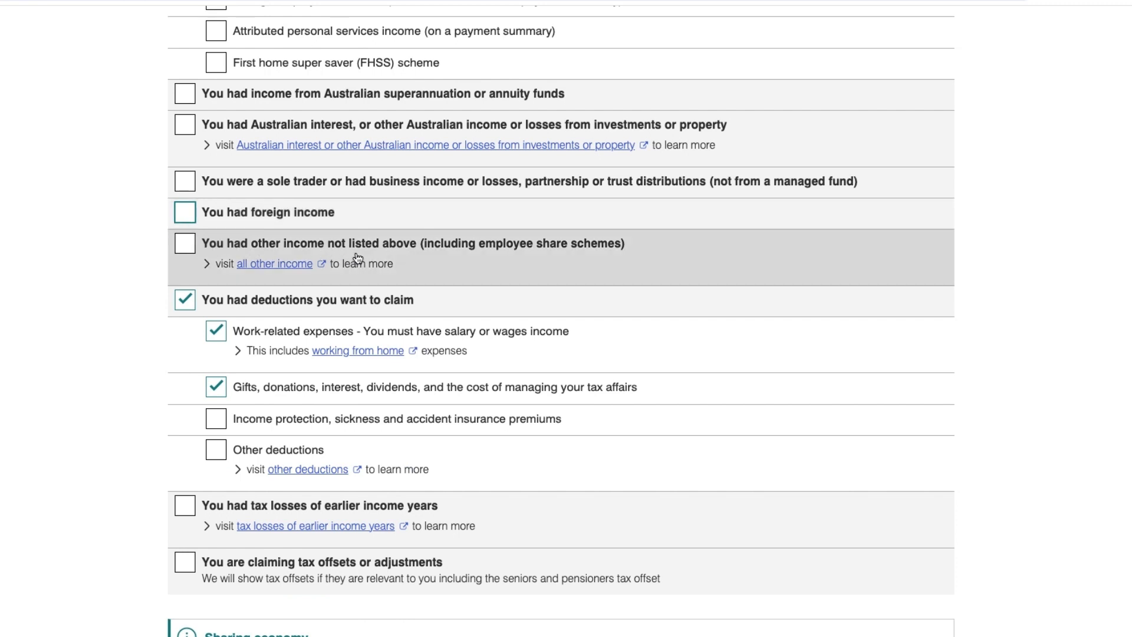
{"action": "left_click", "coordinate": [293, 248]}
View the ATO 'all other income' guidance in a new tab, then untick other income in myTax.
{"action": "right_click", "coordinate": [286, 264]}
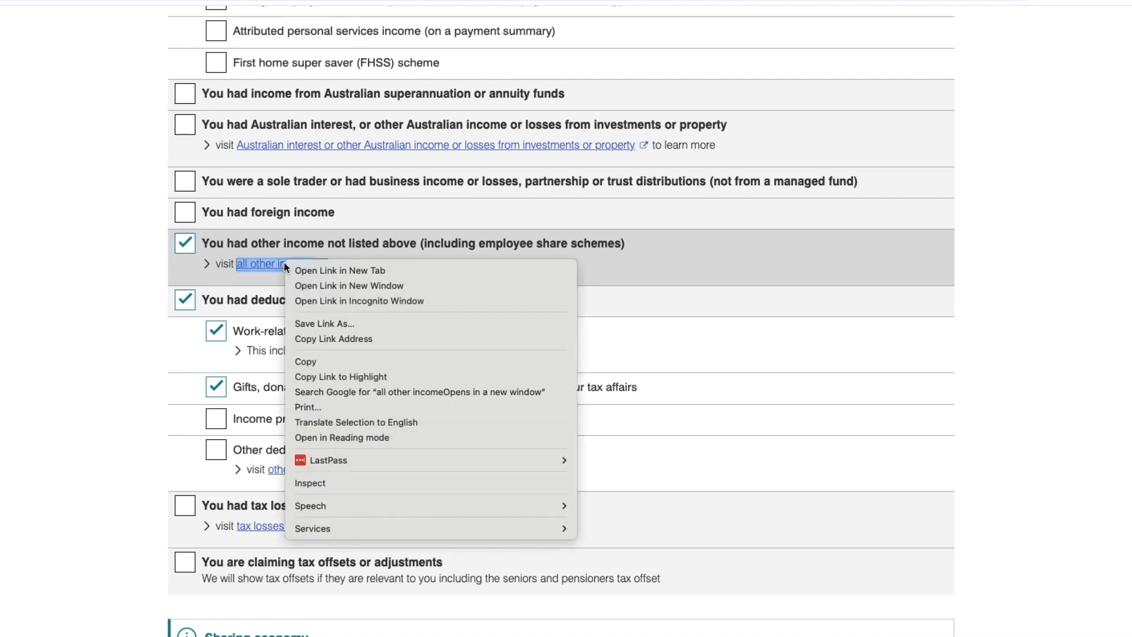
{"action": "left_click", "coordinate": [301, 269]}
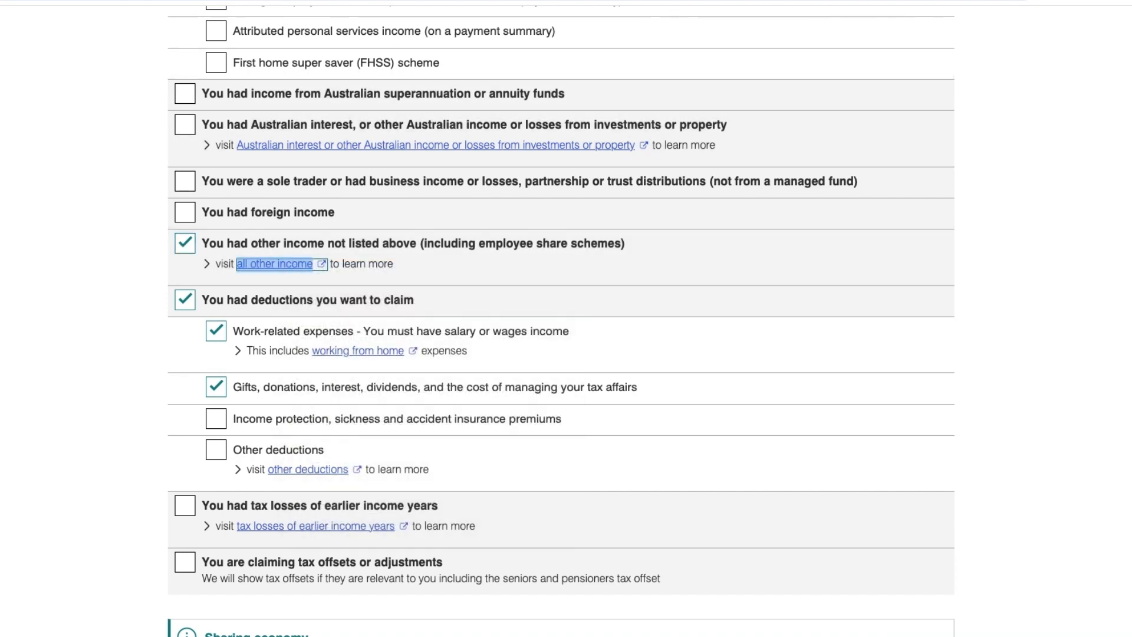
{"action": "left_click", "coordinate": [463, 2]}
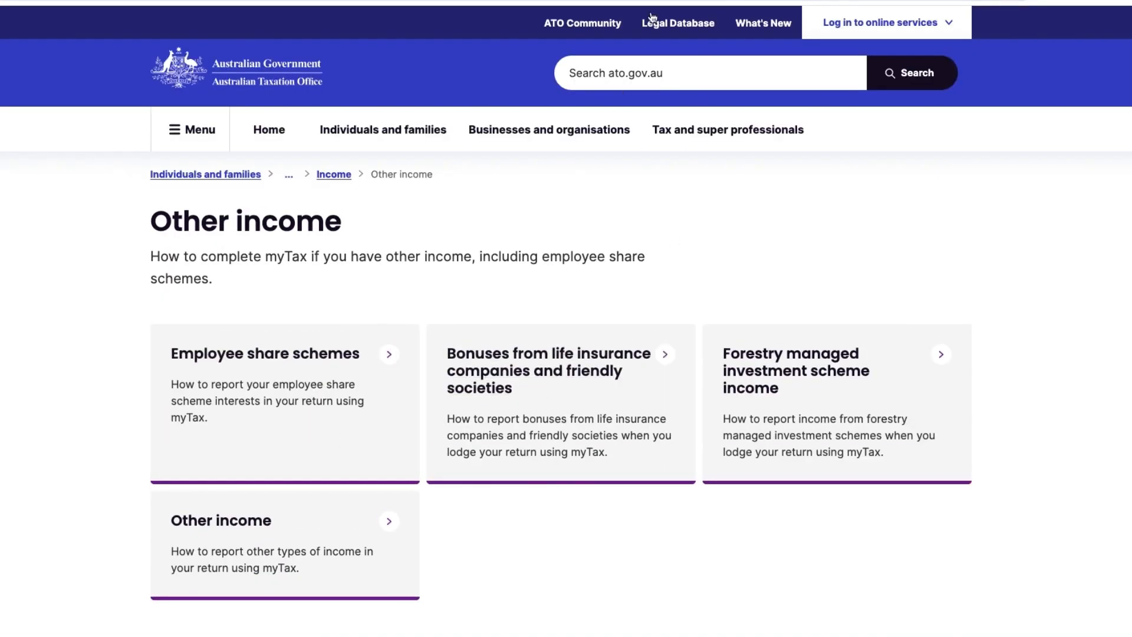
{"action": "left_click", "coordinate": [599, 2]}
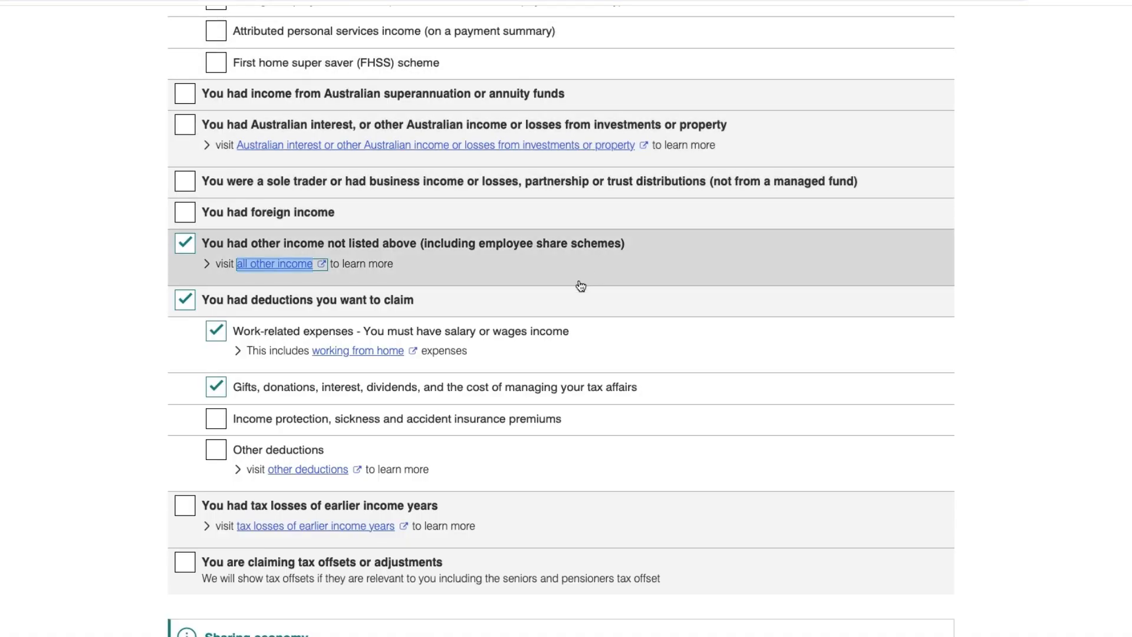
{"action": "left_click", "coordinate": [186, 244]}
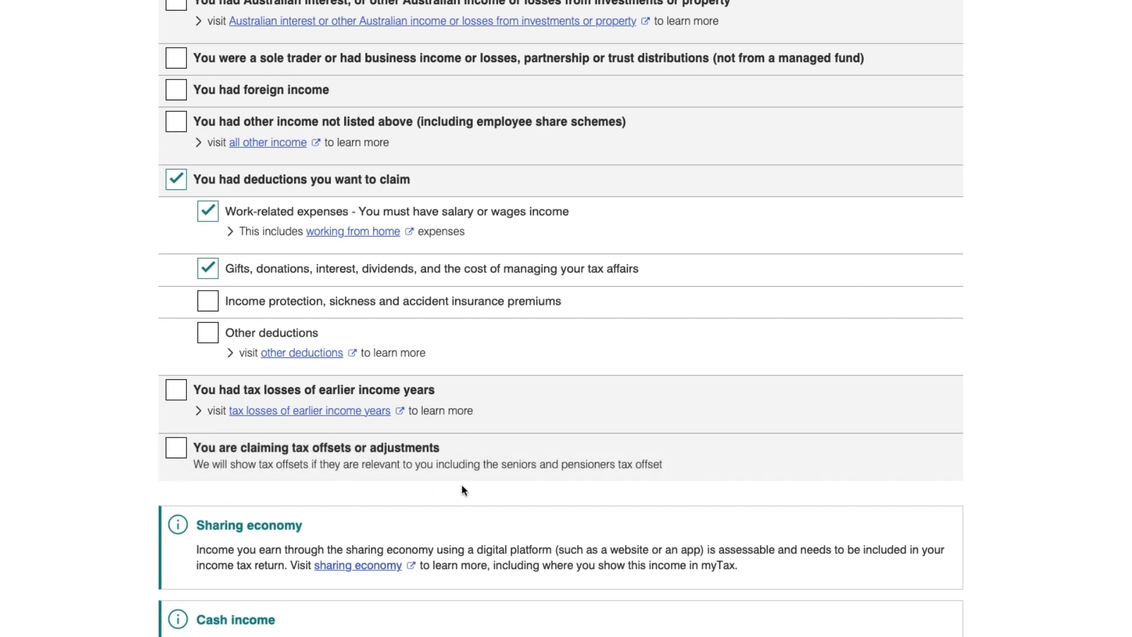
{"action": "scroll", "coordinate": [510, 490], "scroll_direction": "down", "scroll_amount": 5}
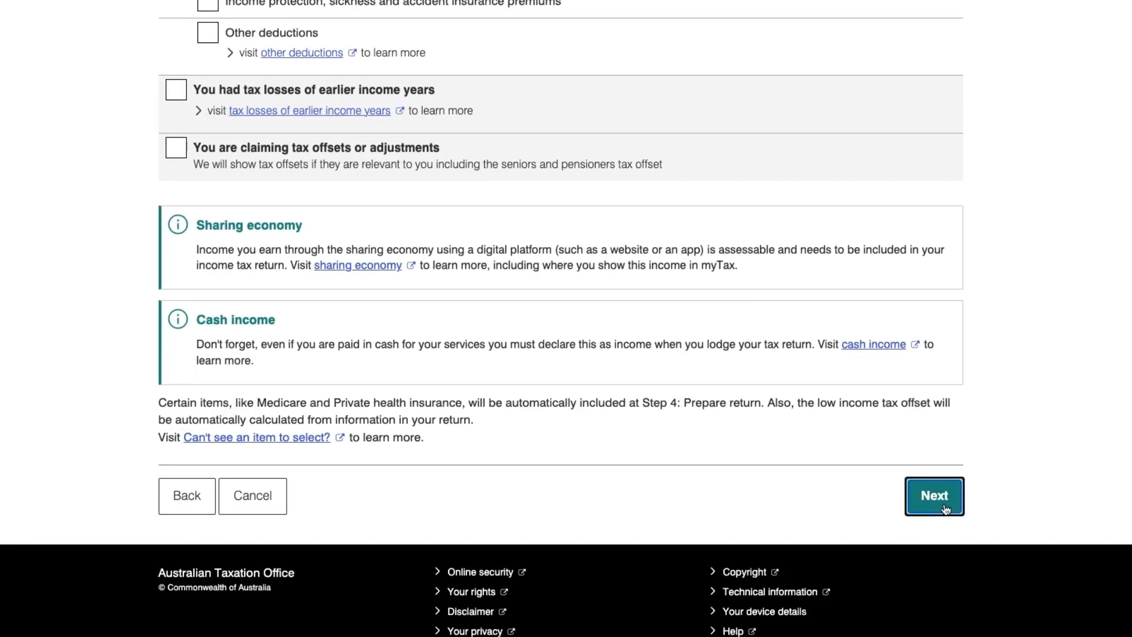
{"action": "left_click", "coordinate": [939, 503]}
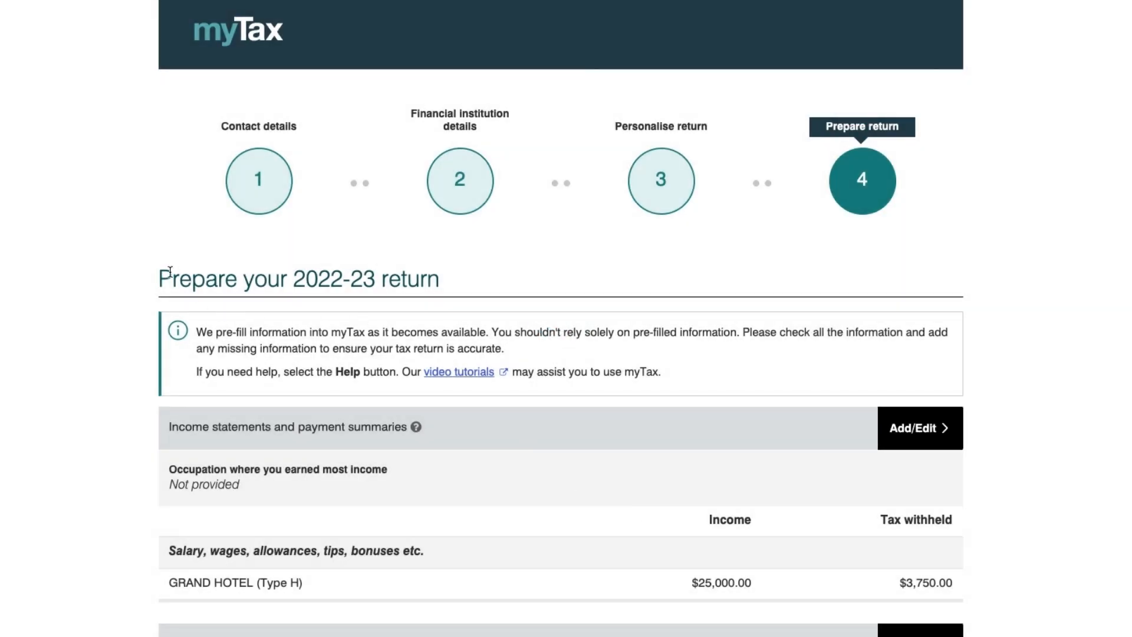
{"action": "left_click_drag", "start_coordinate": [156, 278], "coordinate": [444, 277]}
{"action": "left_click", "coordinate": [465, 278]}
{"action": "triple_click", "coordinate": [446, 281]}
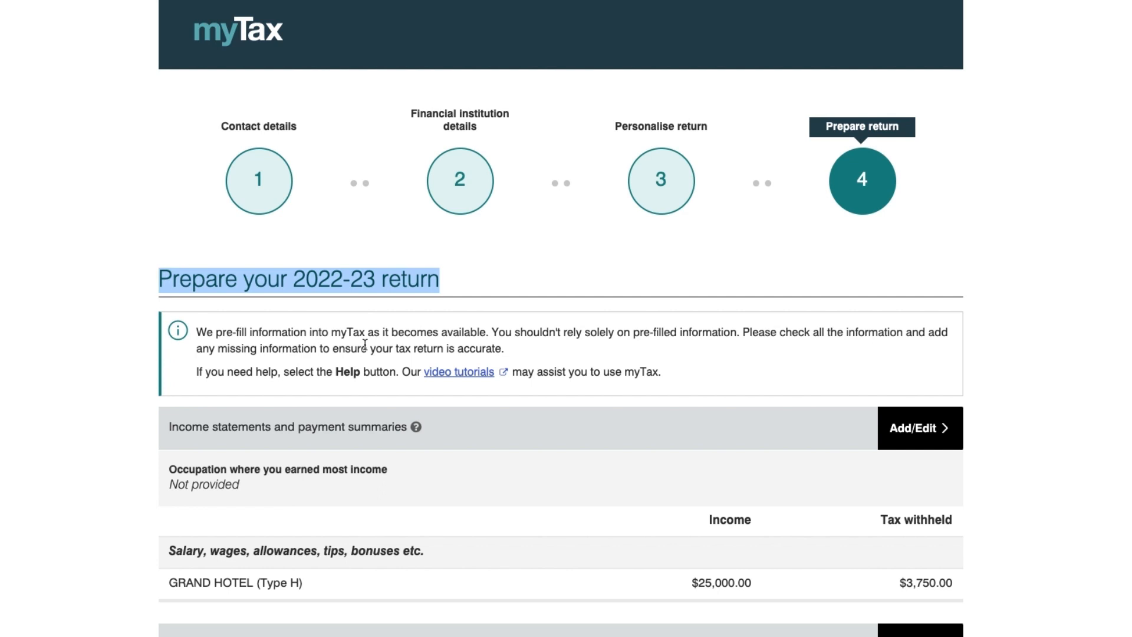
{"action": "left_click_drag", "start_coordinate": [632, 330], "coordinate": [737, 331]}
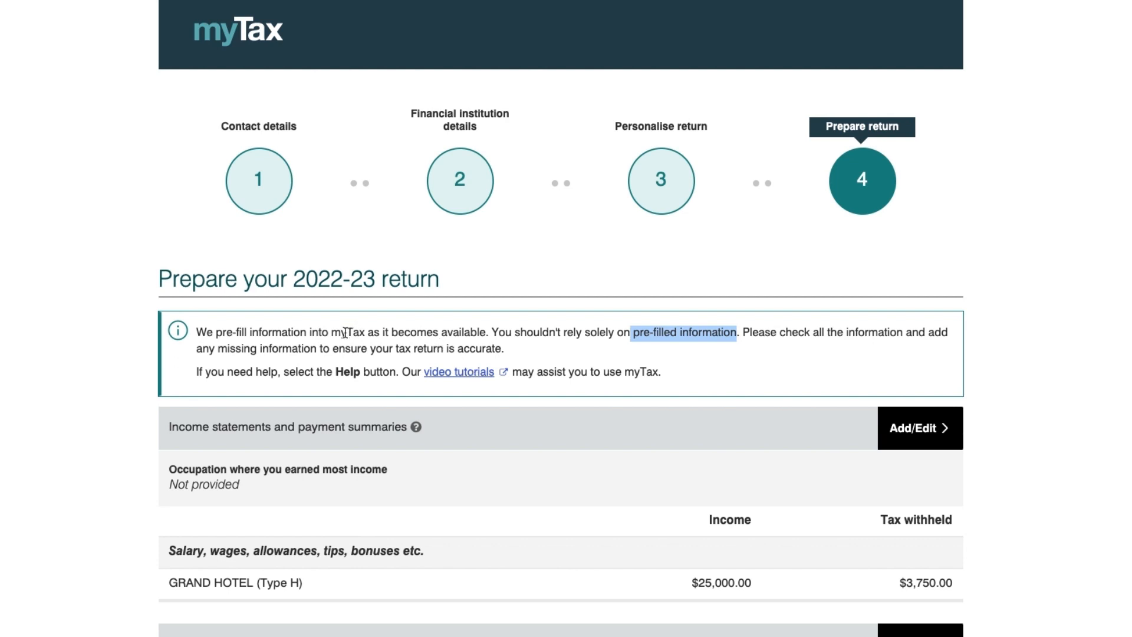
{"action": "left_click_drag", "start_coordinate": [331, 332], "coordinate": [376, 347]}
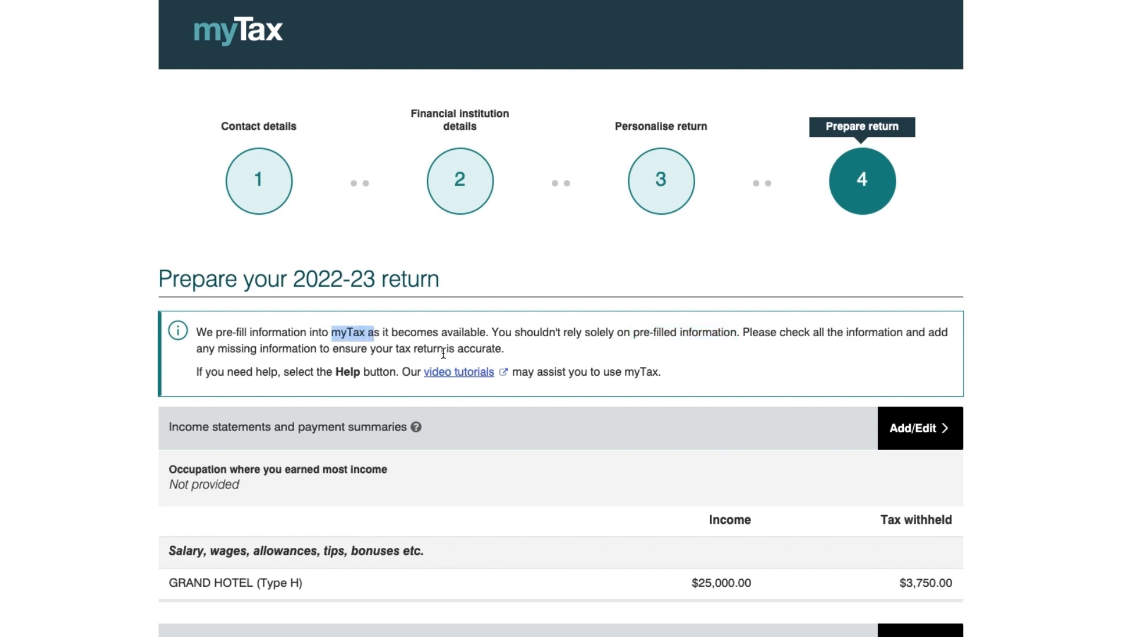
{"action": "left_click", "coordinate": [528, 354]}
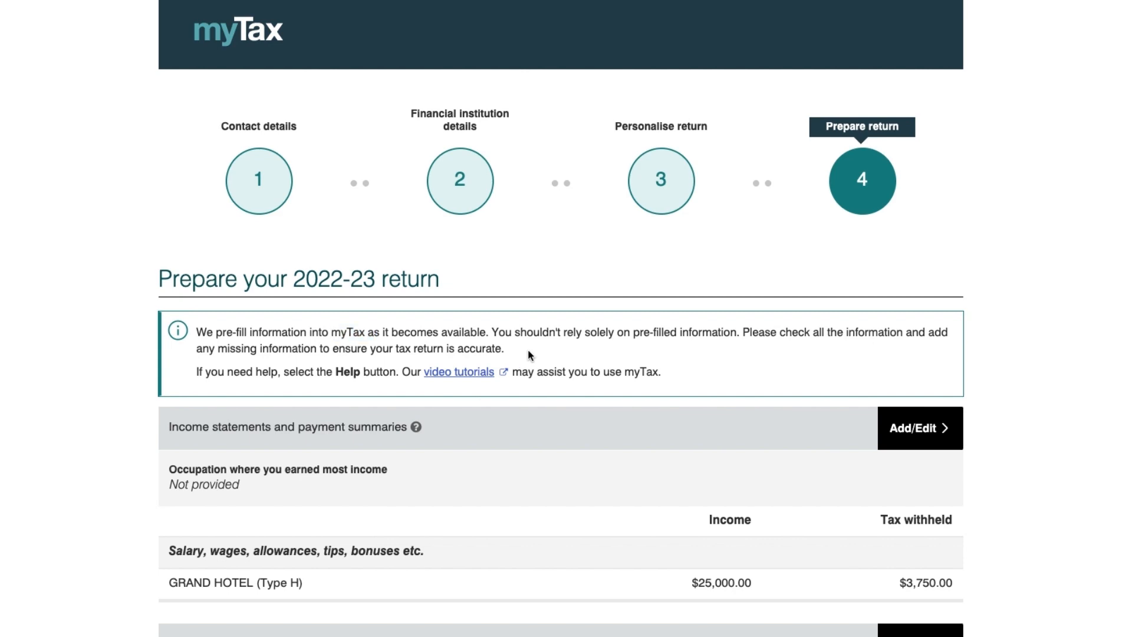
{"action": "scroll", "coordinate": [562, 497], "scroll_direction": "down", "scroll_amount": 3}
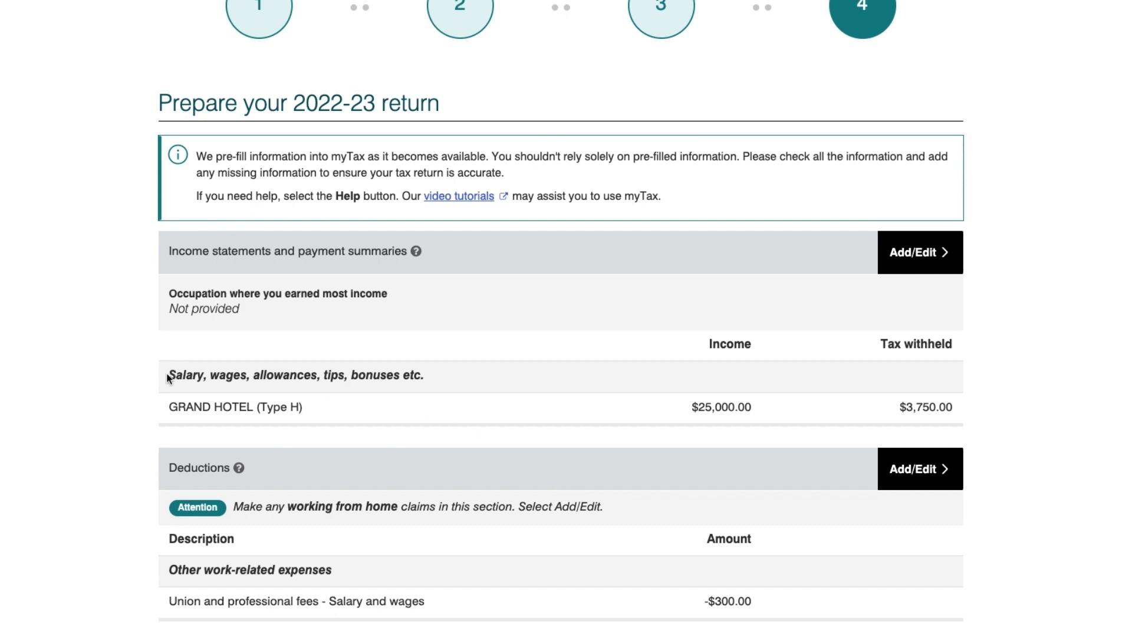
{"action": "left_click_drag", "start_coordinate": [167, 375], "coordinate": [437, 382]}
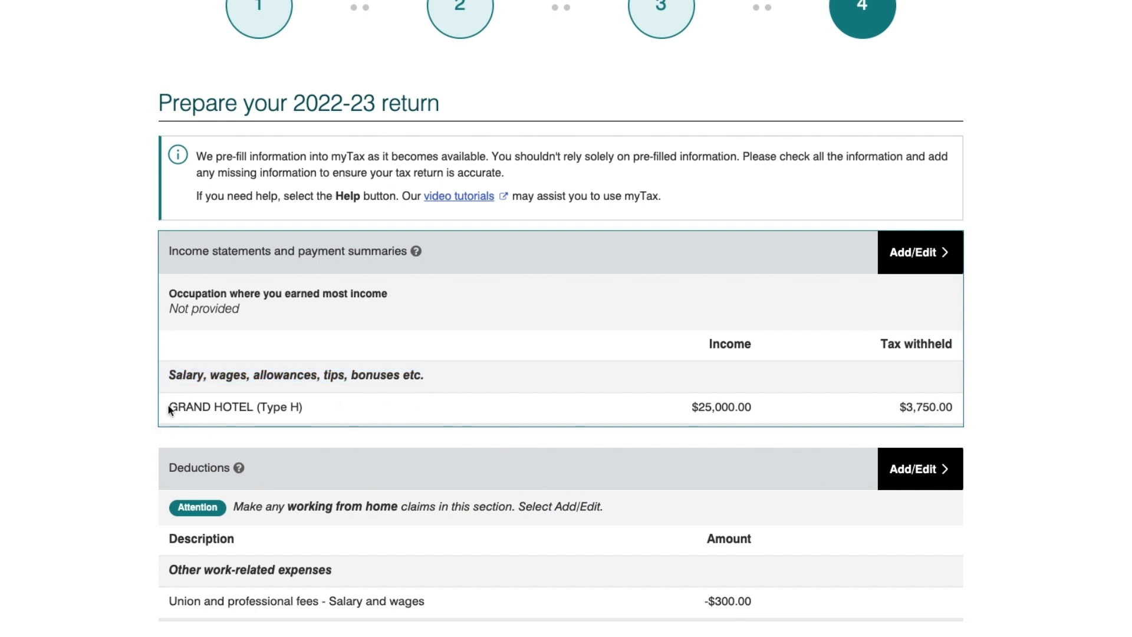
{"action": "left_click_drag", "start_coordinate": [167, 408], "coordinate": [327, 411]}
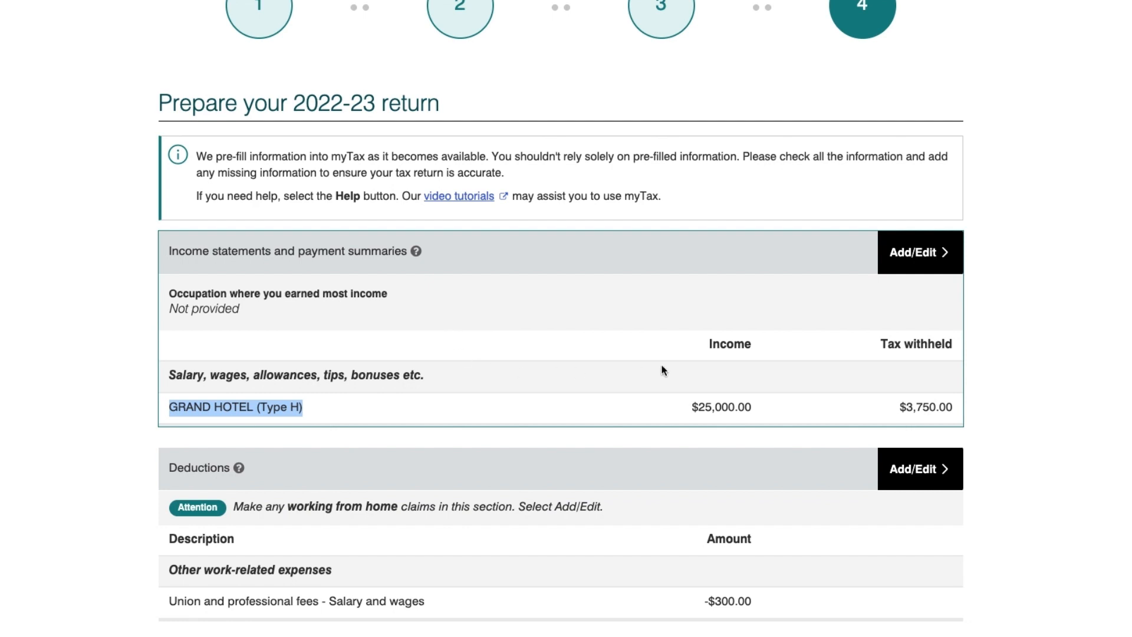
{"action": "left_click_drag", "start_coordinate": [700, 345], "coordinate": [745, 343]}
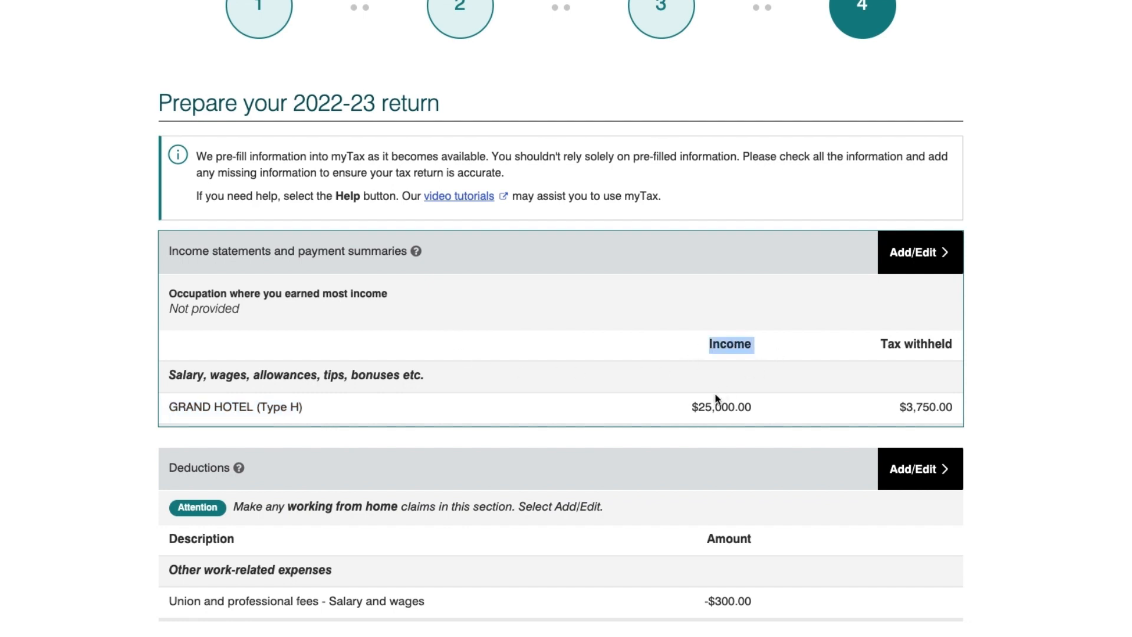
{"action": "left_click_drag", "start_coordinate": [691, 406], "coordinate": [742, 406]}
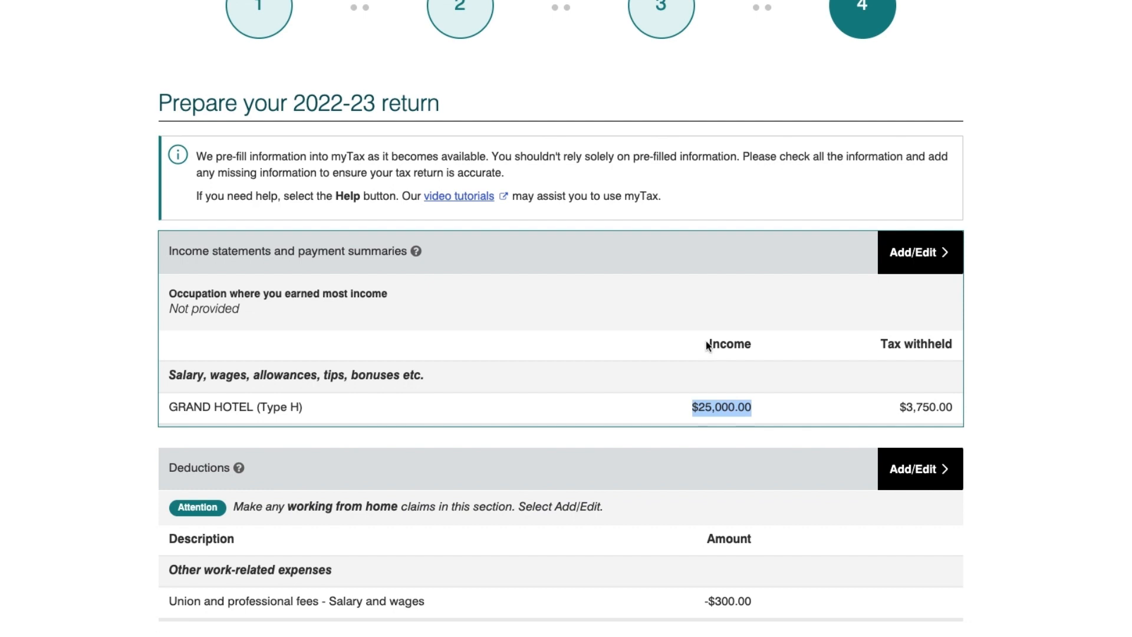
{"action": "left_click_drag", "start_coordinate": [887, 344], "coordinate": [961, 351]}
{"action": "left_click", "coordinate": [886, 342]}
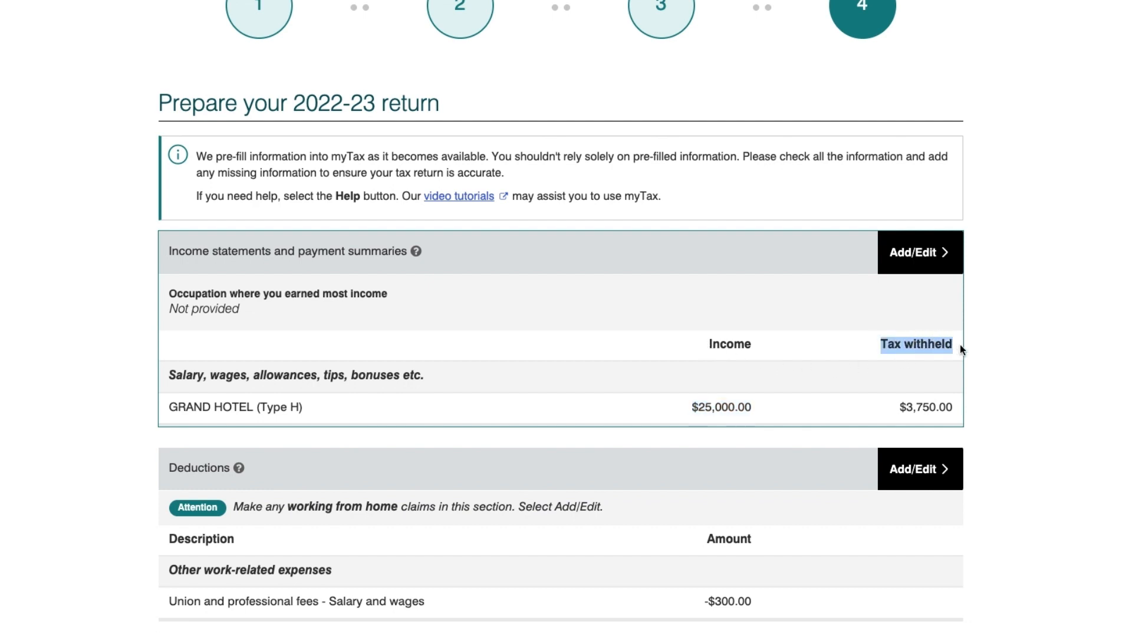
{"action": "left_click", "coordinate": [901, 406]}
{"action": "left_click_drag", "start_coordinate": [901, 406], "coordinate": [956, 409]}
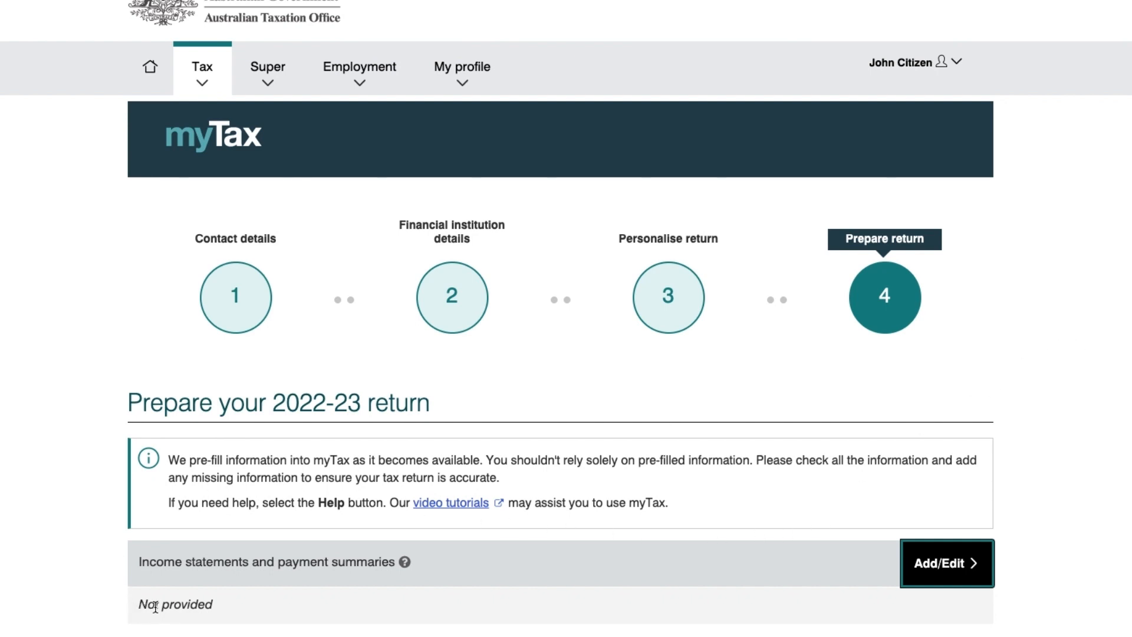
{"action": "left_click_drag", "start_coordinate": [139, 613], "coordinate": [222, 613]}
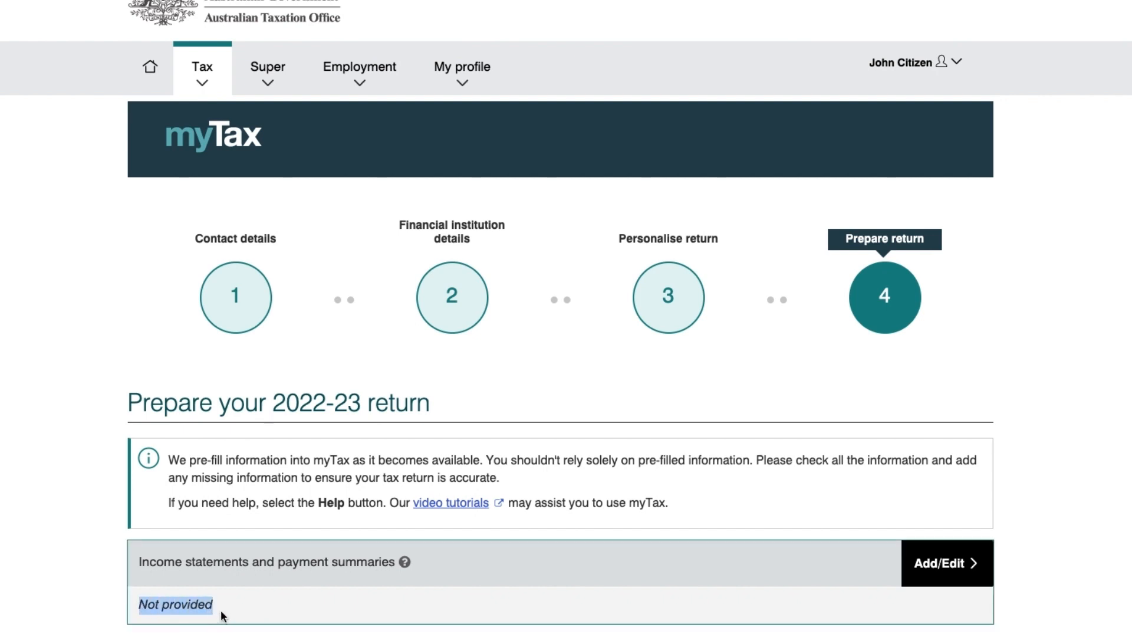
{"action": "left_click_drag", "start_coordinate": [129, 401], "coordinate": [431, 401]}
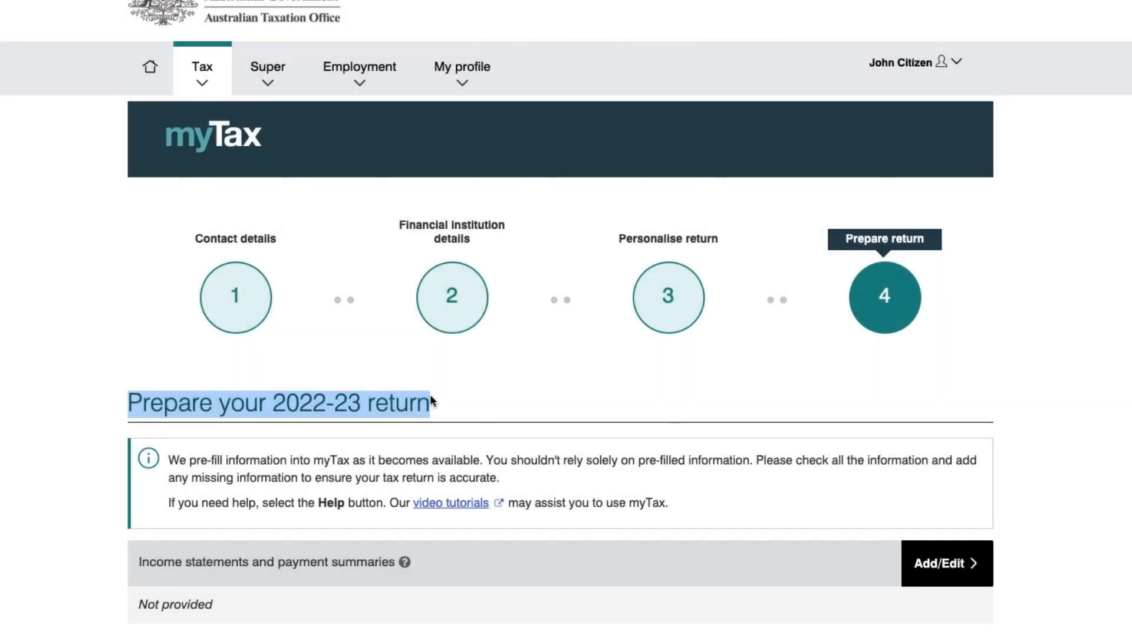
Set the main occupation to RETAIL ASSISTANT - CASHIER by searching 'Cashier'.
{"action": "left_click", "coordinate": [933, 579]}
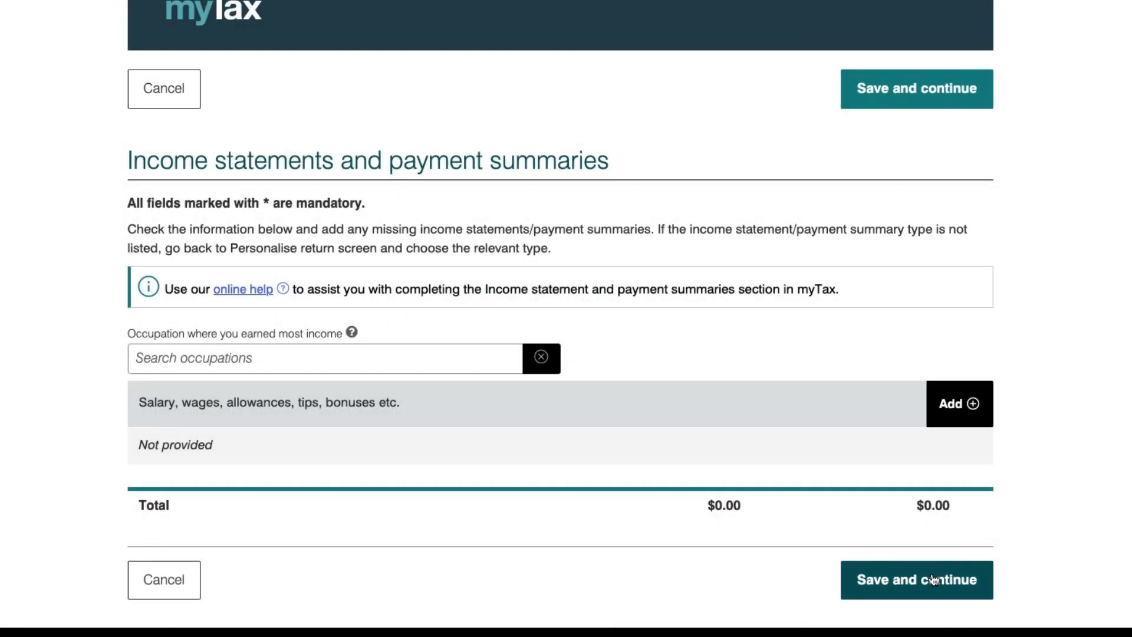
{"action": "left_click", "coordinate": [210, 364]}
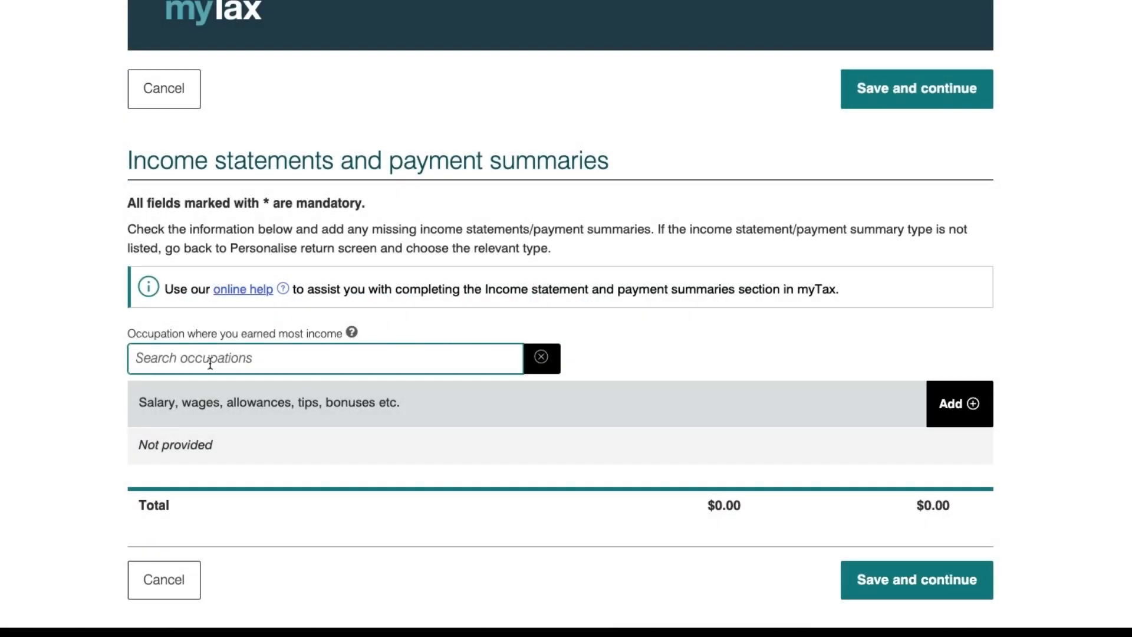
{"action": "type", "text": "Cash"}
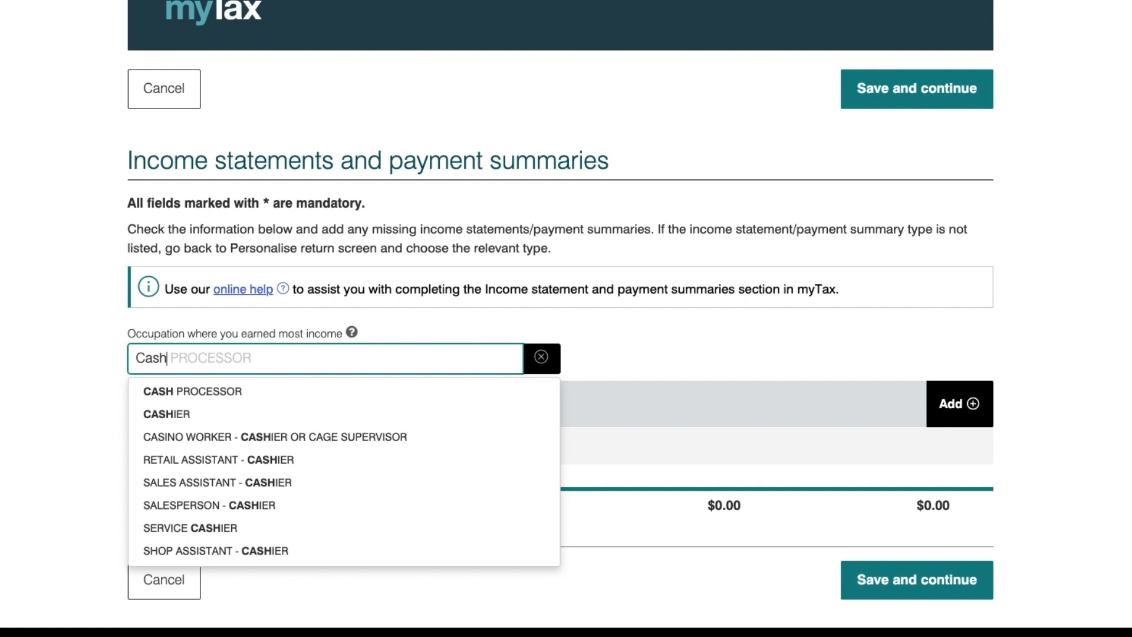
{"action": "type", "text": "ier"}
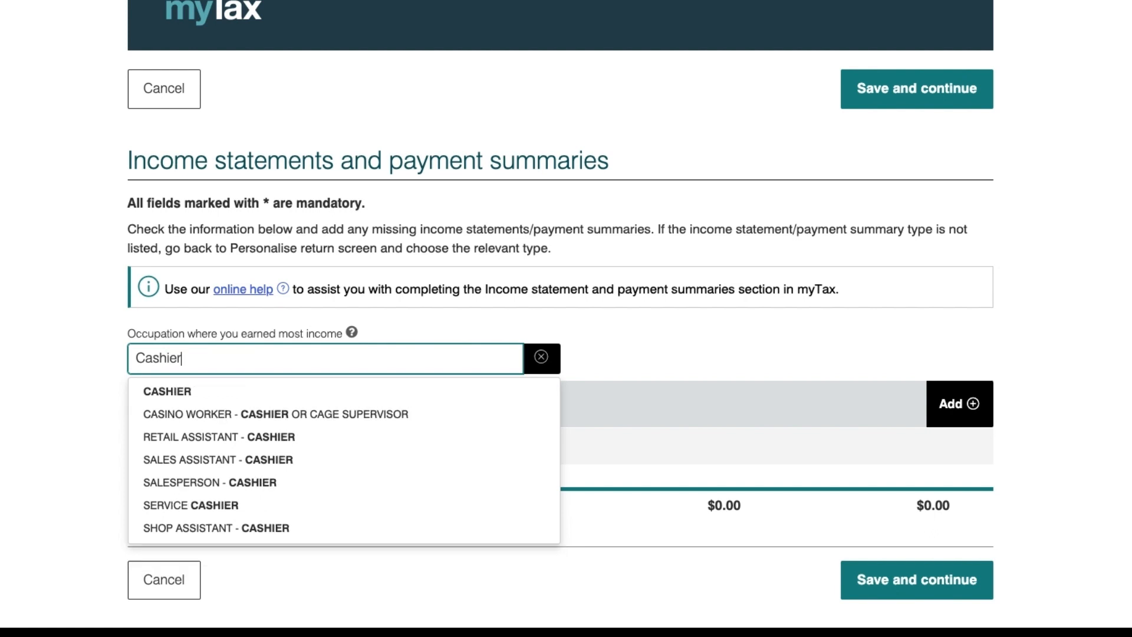
{"action": "left_click", "coordinate": [231, 436]}
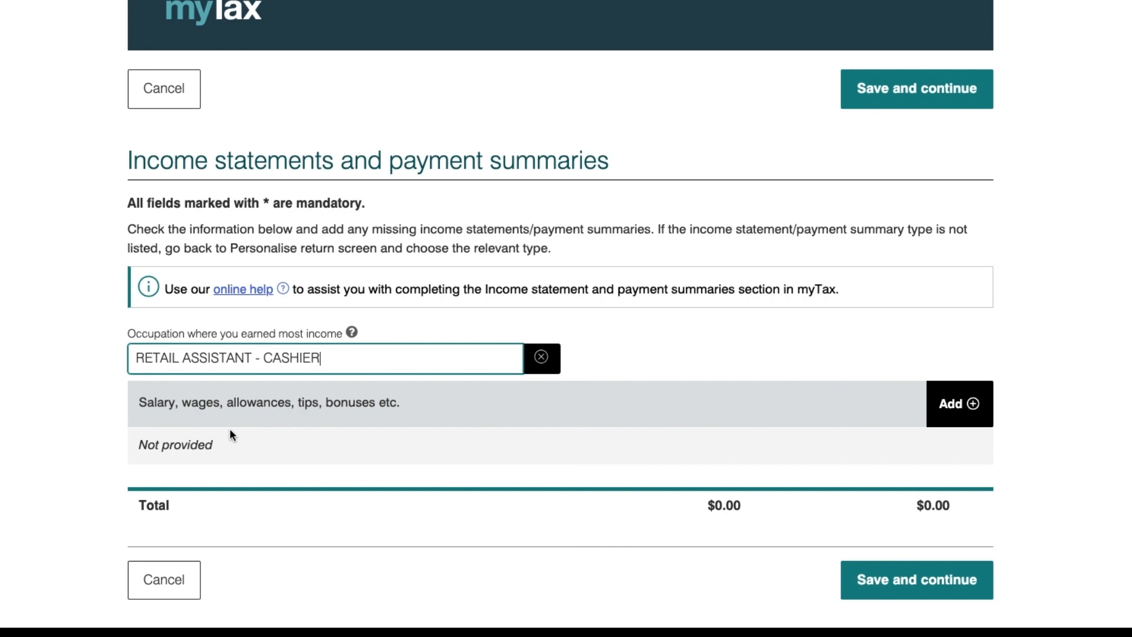
Add a new salary and wages entry with payer's name 'Coles Supermakets'.
{"action": "left_click", "coordinate": [956, 418]}
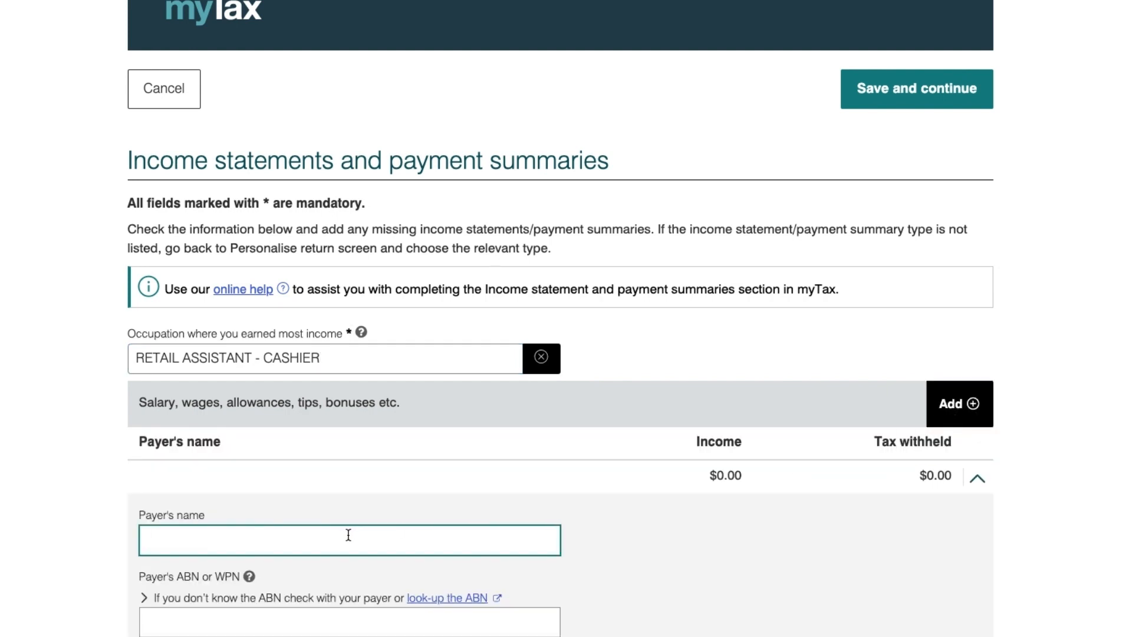
{"action": "type", "text": "Coles"}
{"action": "scroll", "coordinate": [348, 535], "scroll_direction": "down", "scroll_amount": 2}
{"action": "type", "text": "Supermake"}
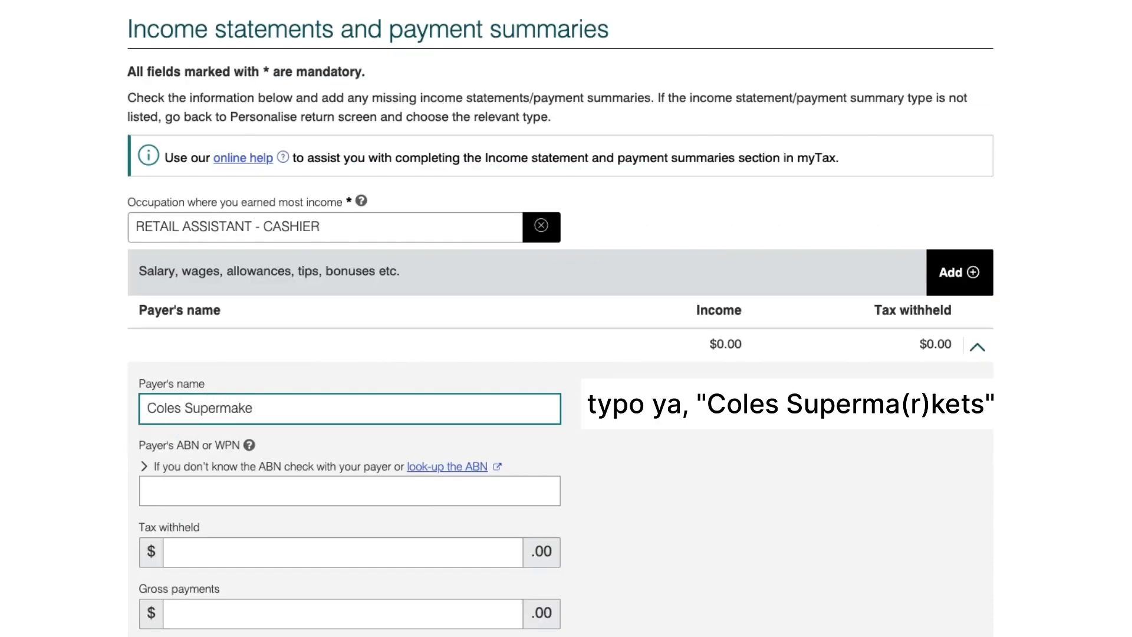
{"action": "type", "text": "ts"}
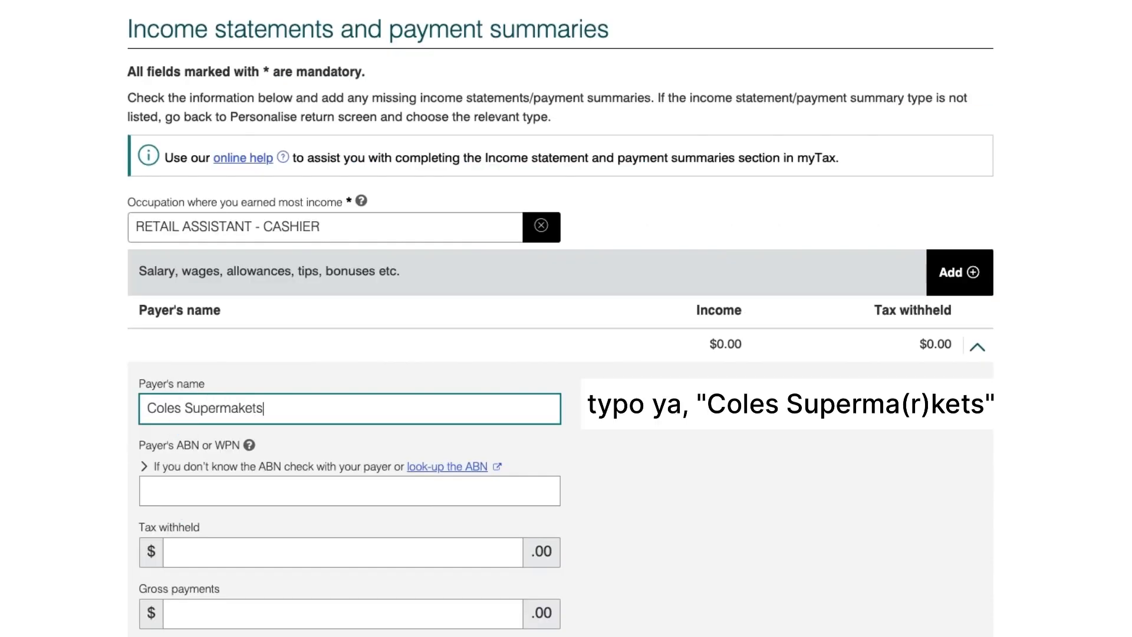
{"action": "left_click", "coordinate": [466, 472]}
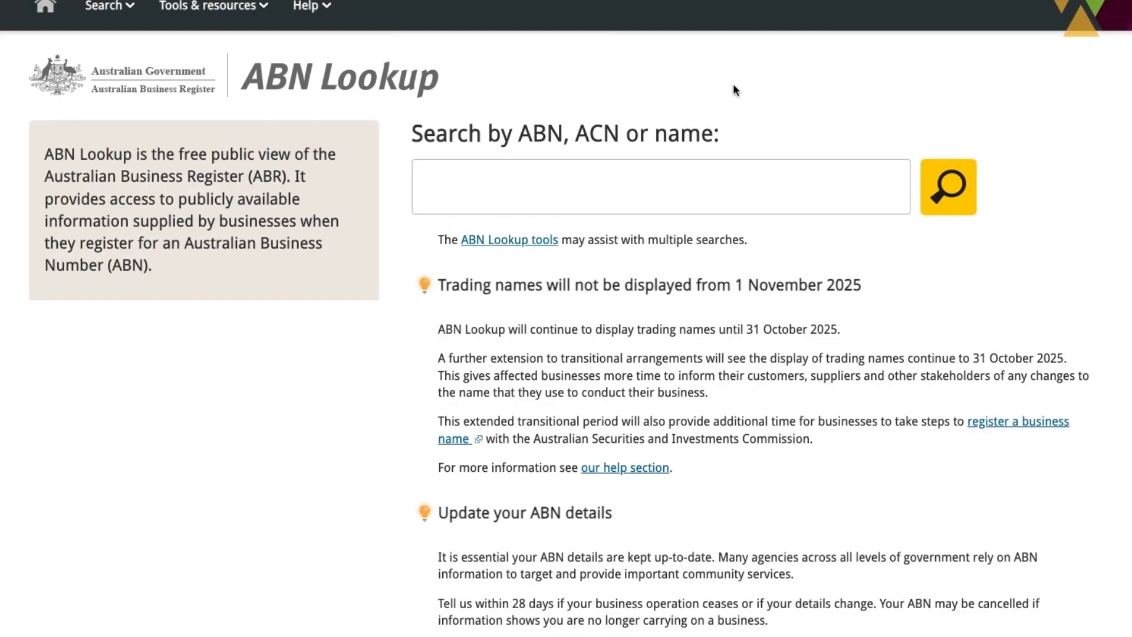
Search ABN Lookup for 'coles supermarket' and copy the COLES SUPERMARKETS ABN back to myTax.
{"action": "left_click", "coordinate": [635, 174]}
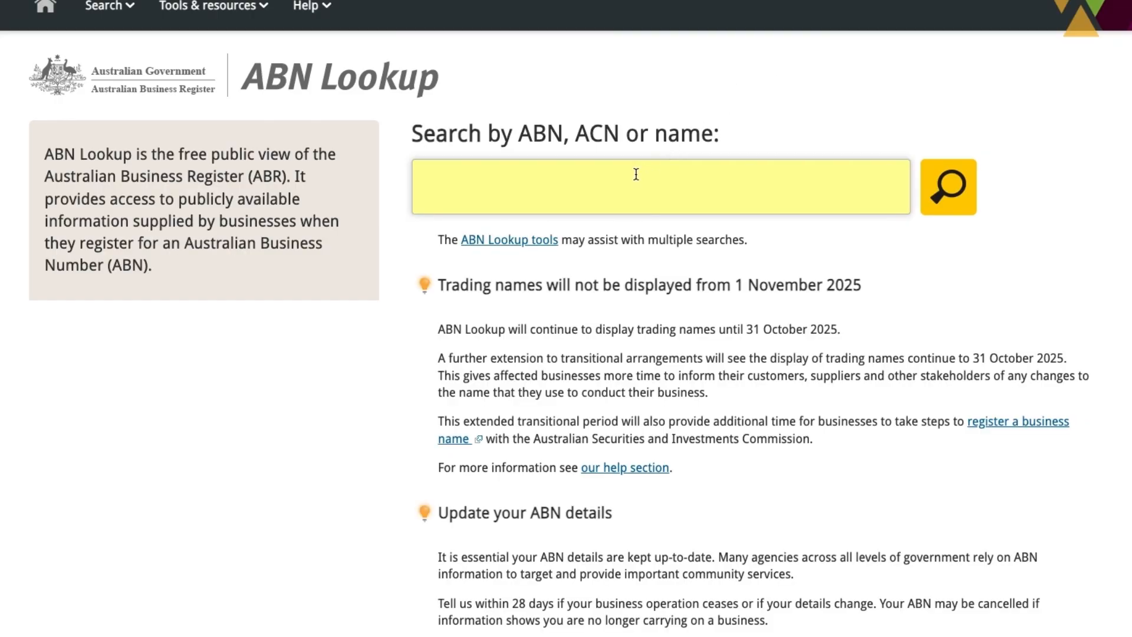
{"action": "left_click", "coordinate": [635, 174]}
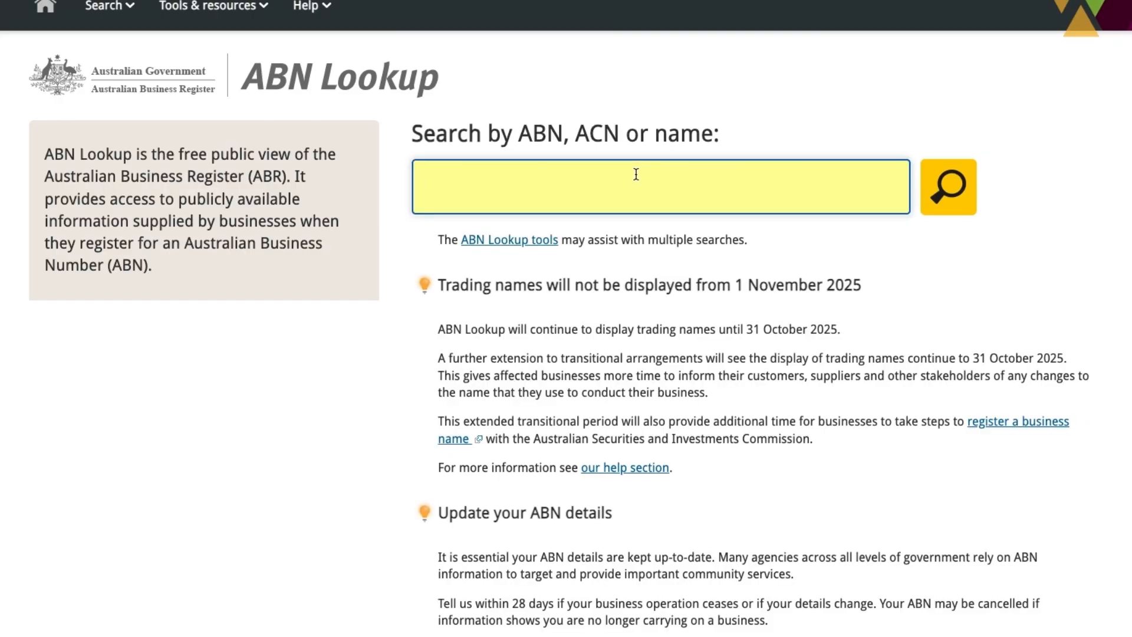
{"action": "type", "text": "coles supermarket"}
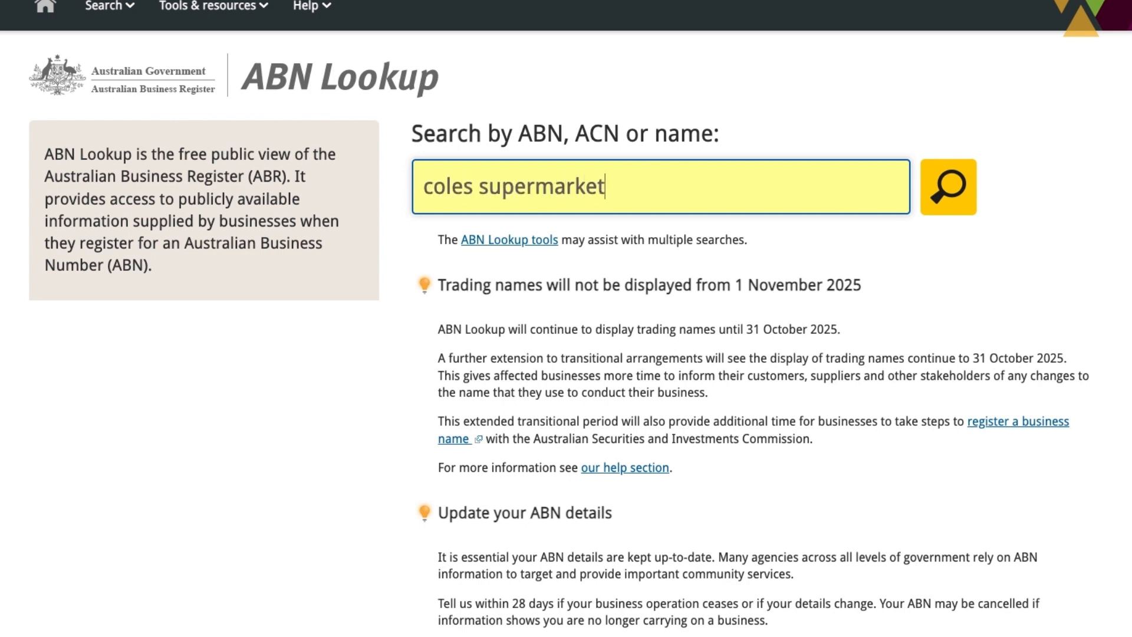
{"action": "key", "text": "Return"}
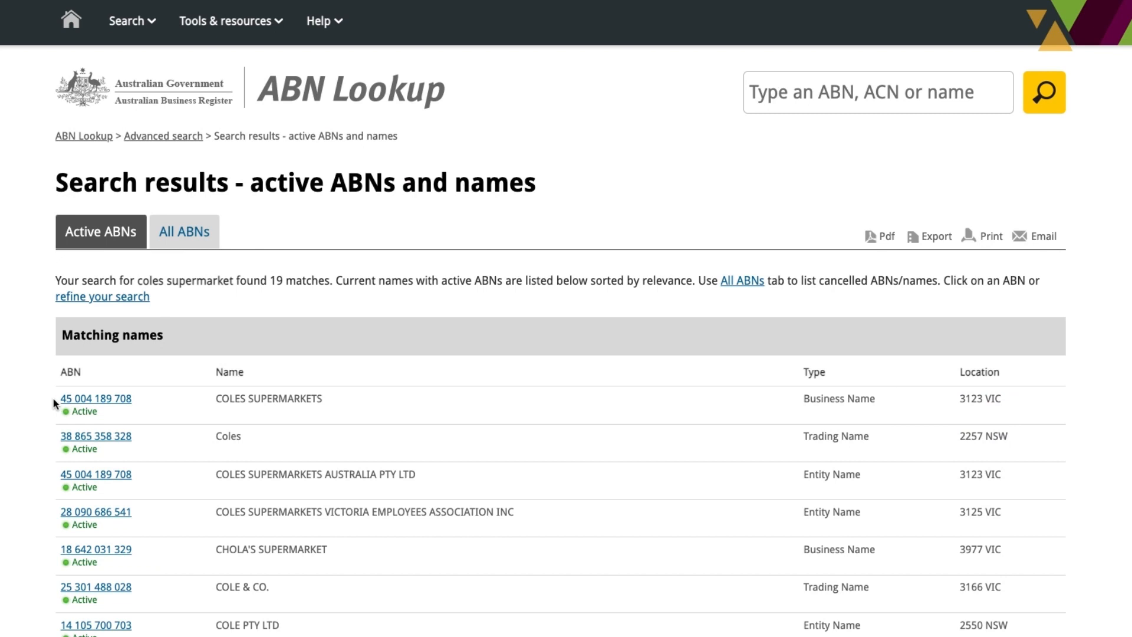
{"action": "left_click_drag", "start_coordinate": [55, 399], "coordinate": [129, 407]}
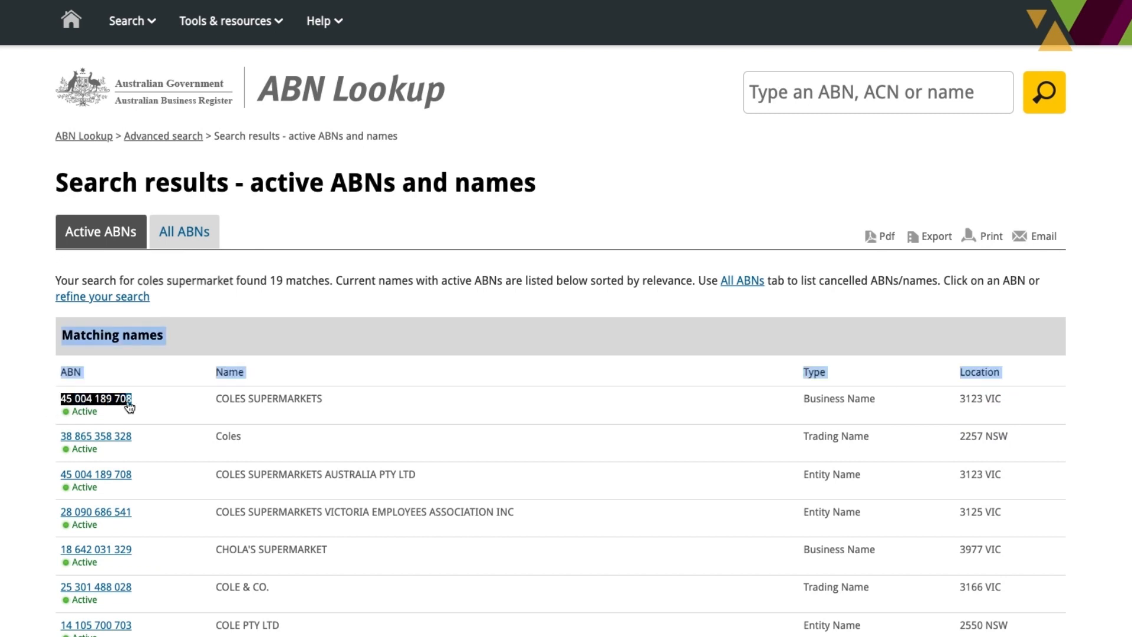
{"action": "right_click", "coordinate": [130, 405]}
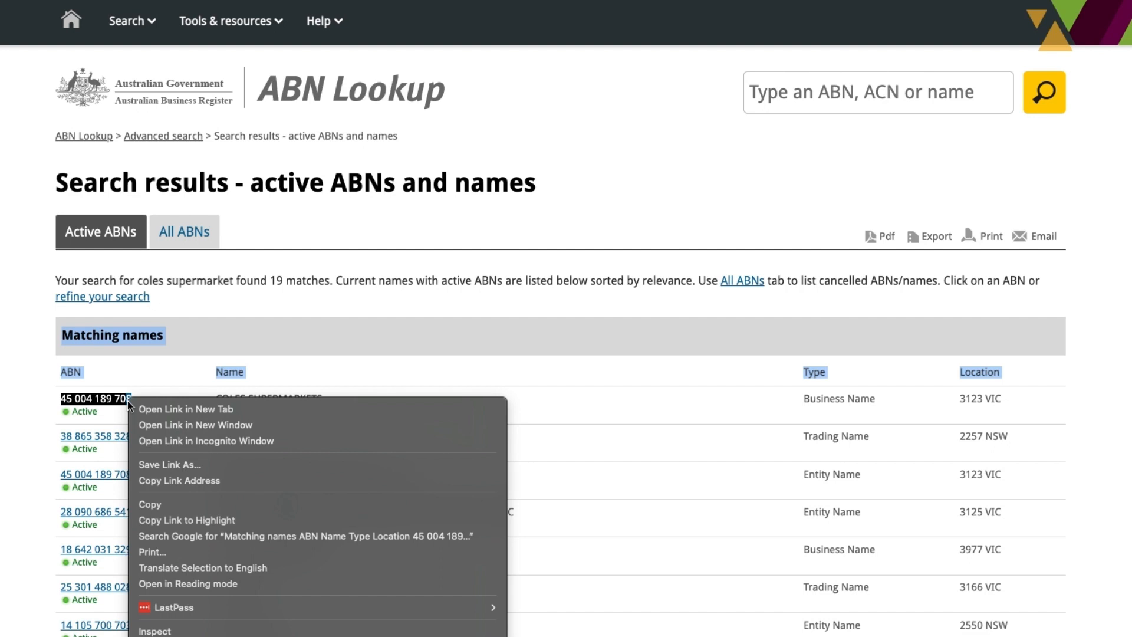
{"action": "left_click", "coordinate": [201, 501]}
{"action": "key", "text": "ctrl+shift+Tab"}
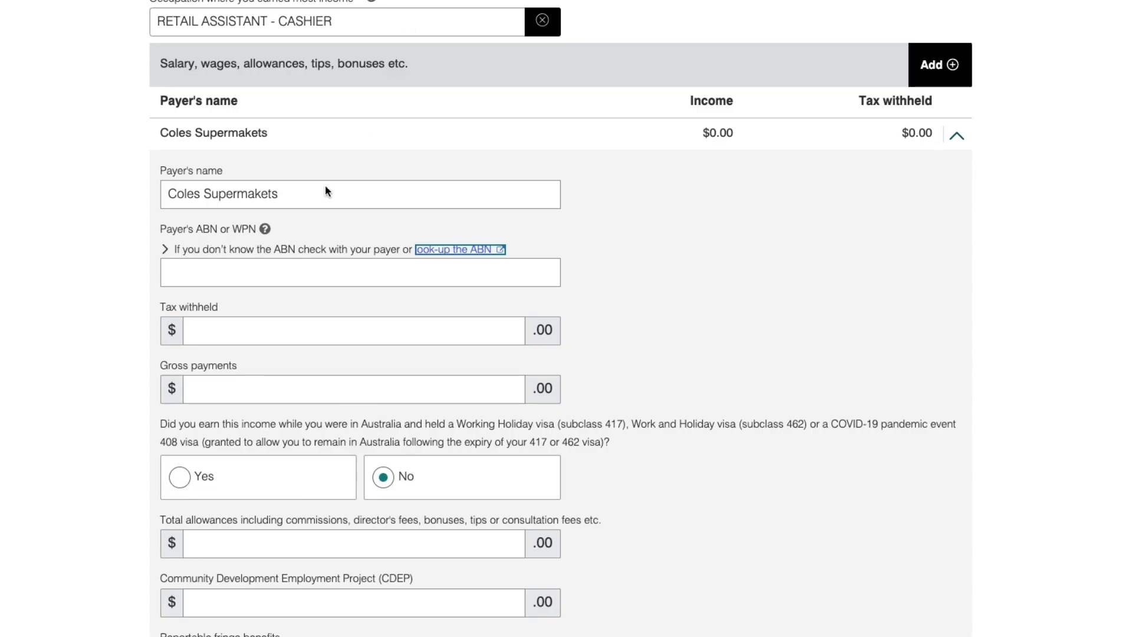
Paste the payer's ABN and enter 2500 tax withheld and 25000 gross payments.
{"action": "right_click", "coordinate": [218, 266]}
{"action": "left_click", "coordinate": [296, 368]}
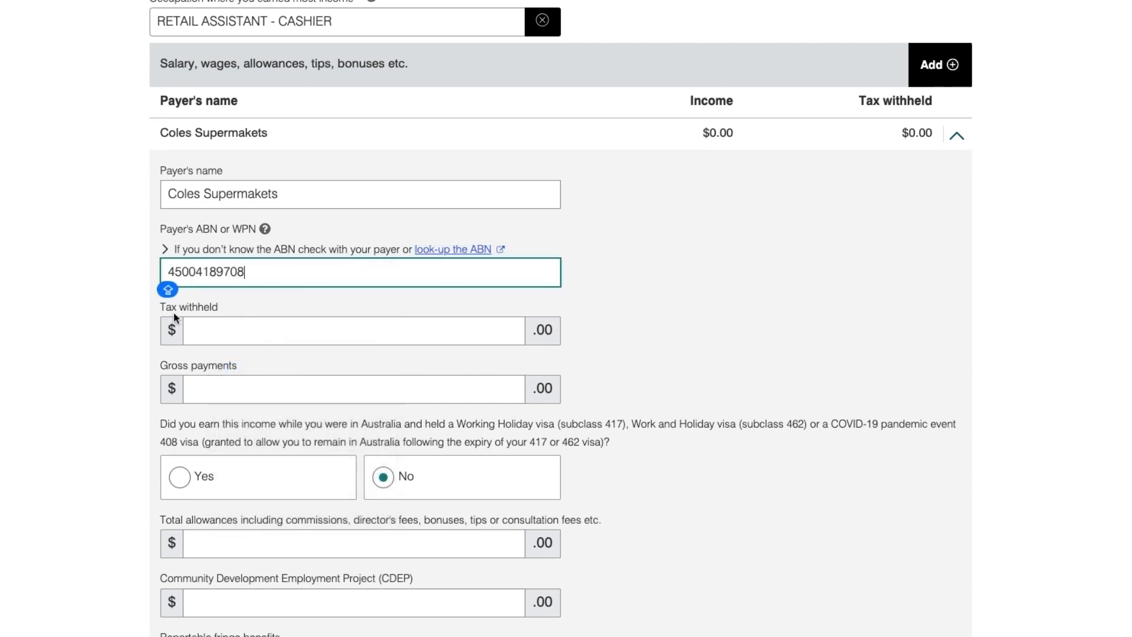
{"action": "left_click", "coordinate": [211, 335]}
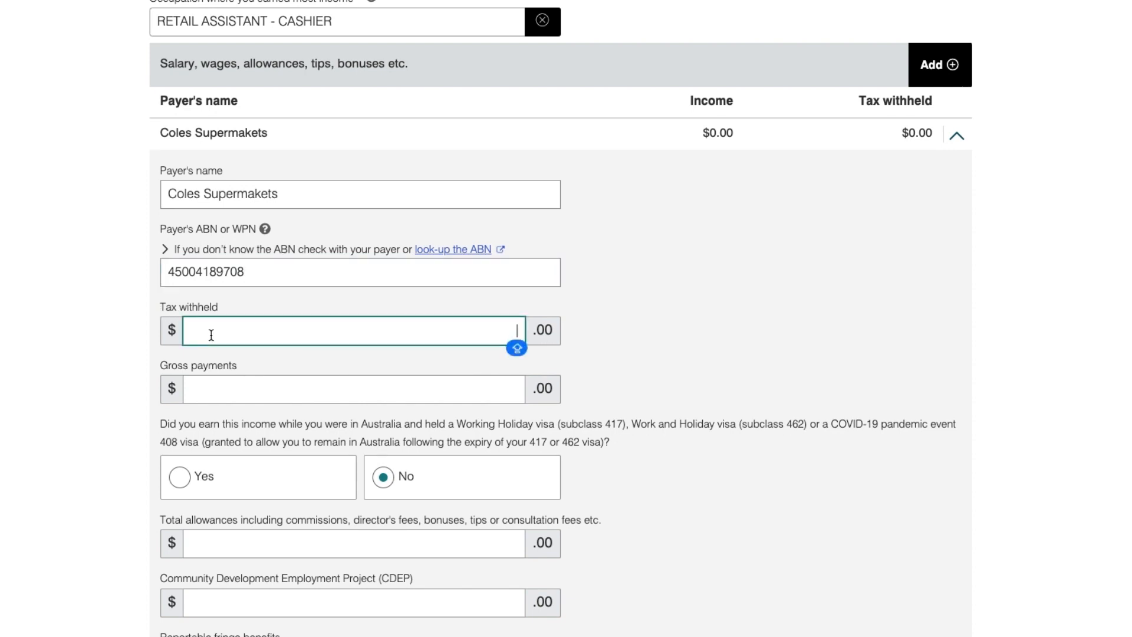
{"action": "type", "text": "2500"}
{"action": "left_click", "coordinate": [224, 392]}
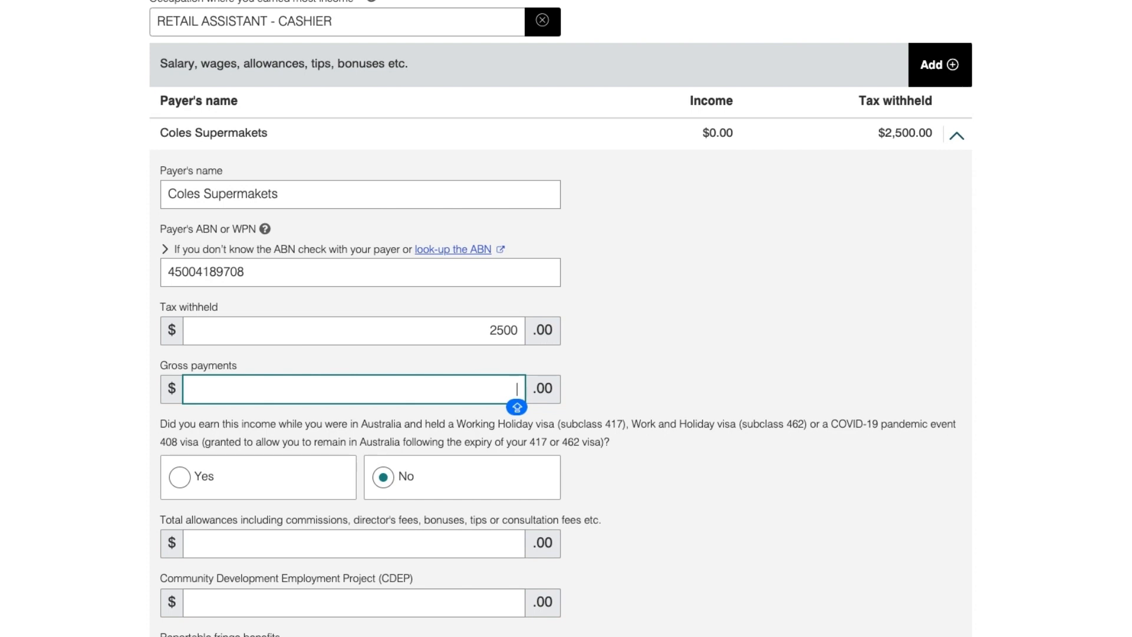
{"action": "type", "text": "25000"}
{"action": "key", "text": "Tab"}
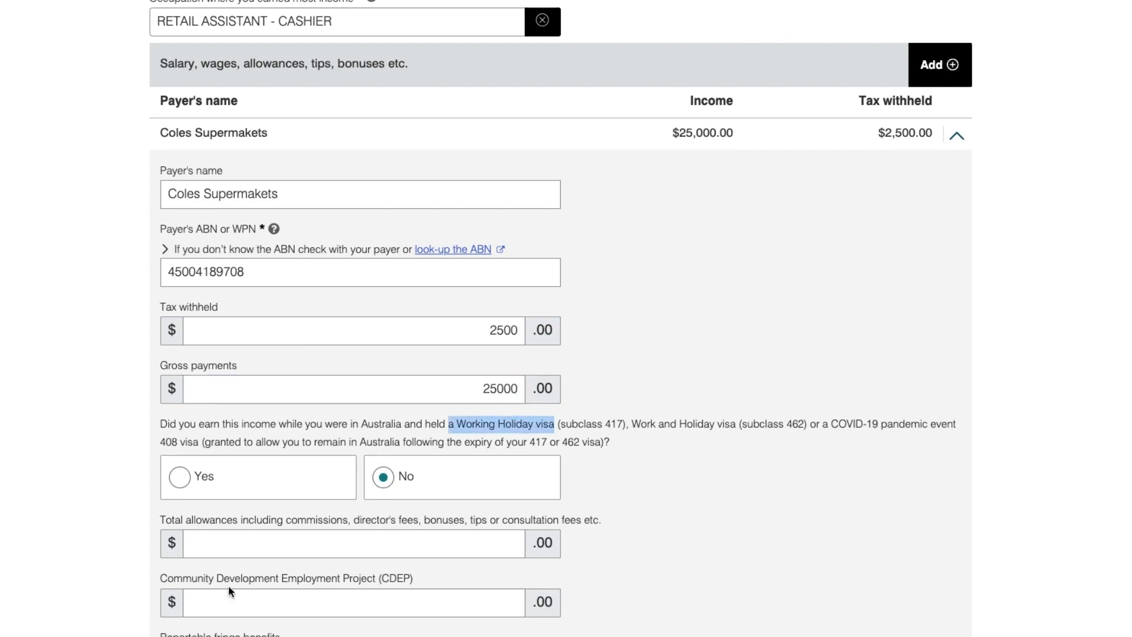
Save the completed Coles Supermakets salary entry.
{"action": "scroll", "coordinate": [242, 618], "scroll_direction": "down", "scroll_amount": 3}
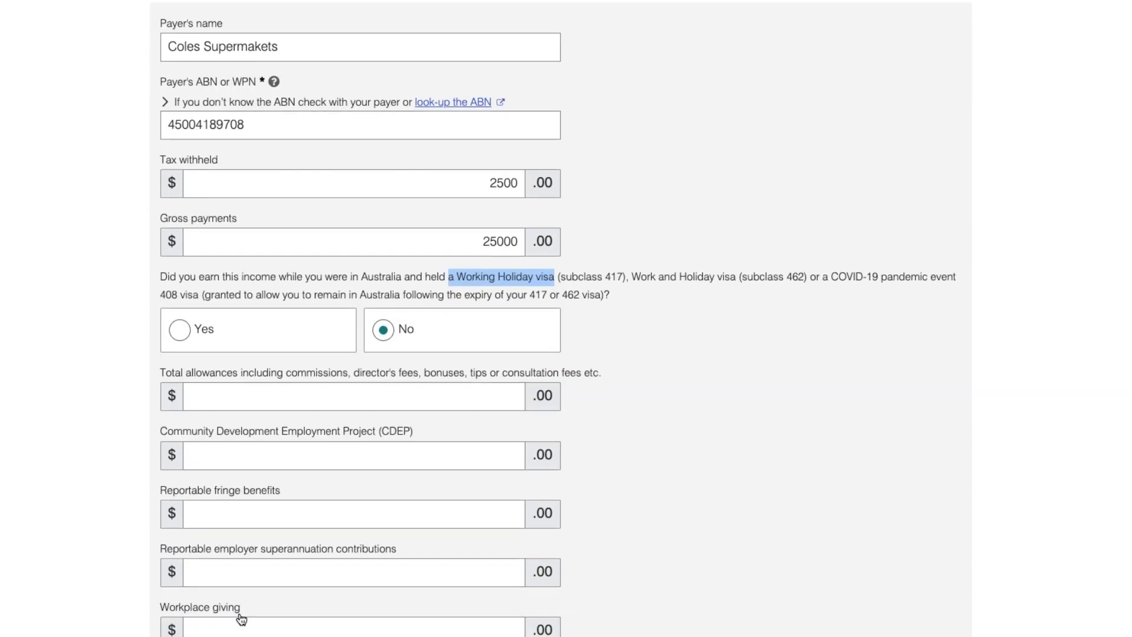
{"action": "scroll", "coordinate": [242, 618], "scroll_direction": "down", "scroll_amount": 6}
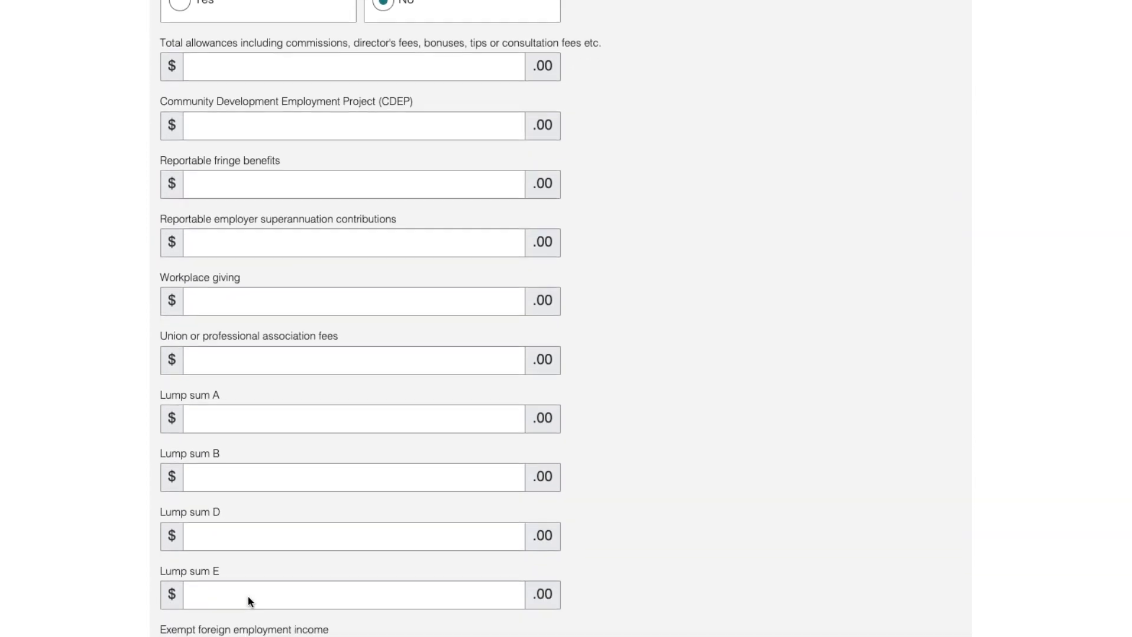
{"action": "scroll", "coordinate": [247, 600], "scroll_direction": "down", "scroll_amount": 3}
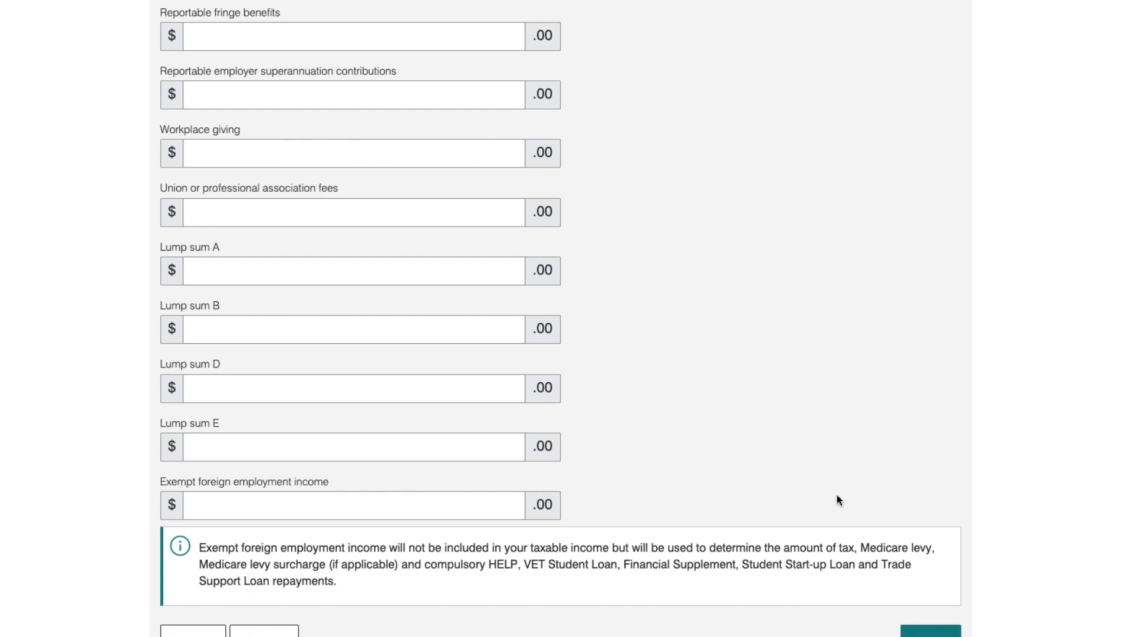
{"action": "scroll", "coordinate": [799, 447], "scroll_direction": "down", "scroll_amount": 3}
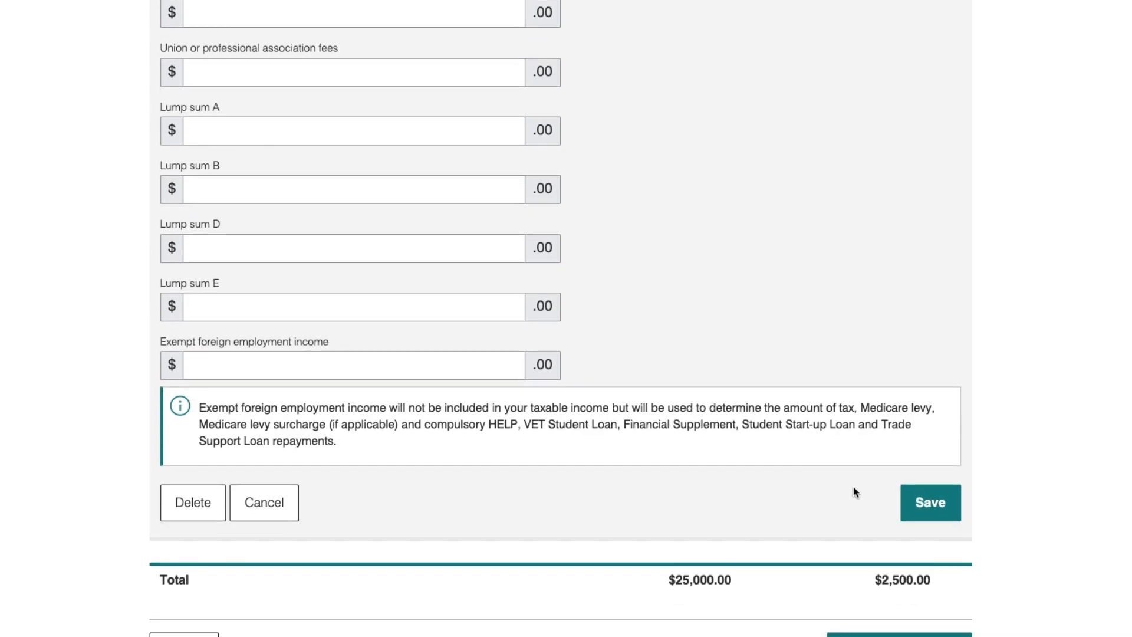
{"action": "left_click", "coordinate": [930, 514]}
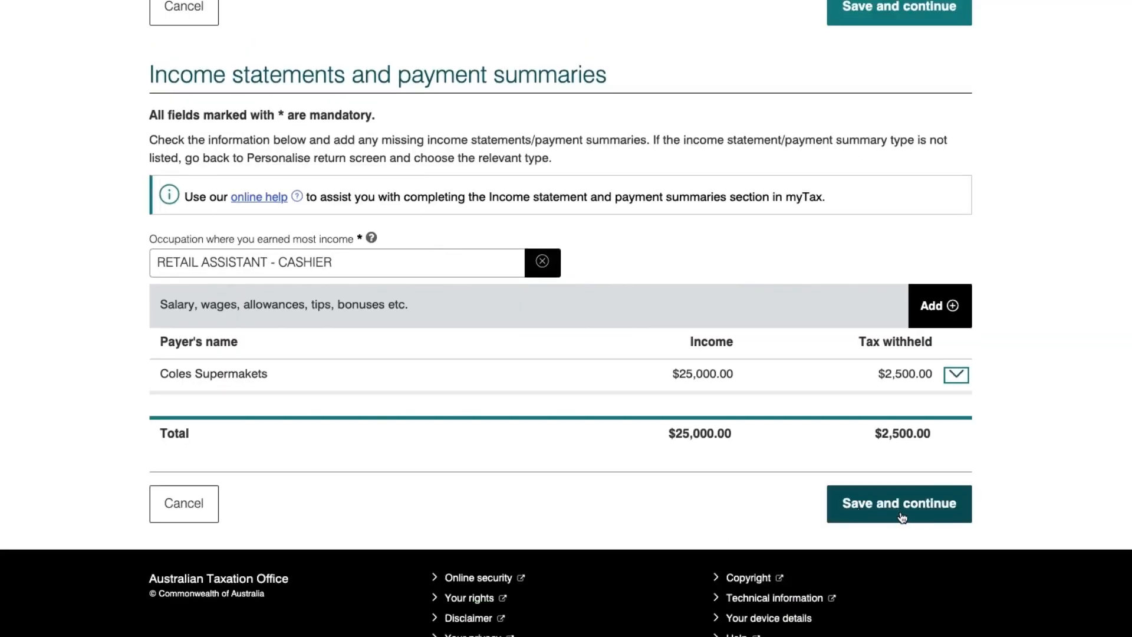
{"action": "left_click", "coordinate": [901, 515]}
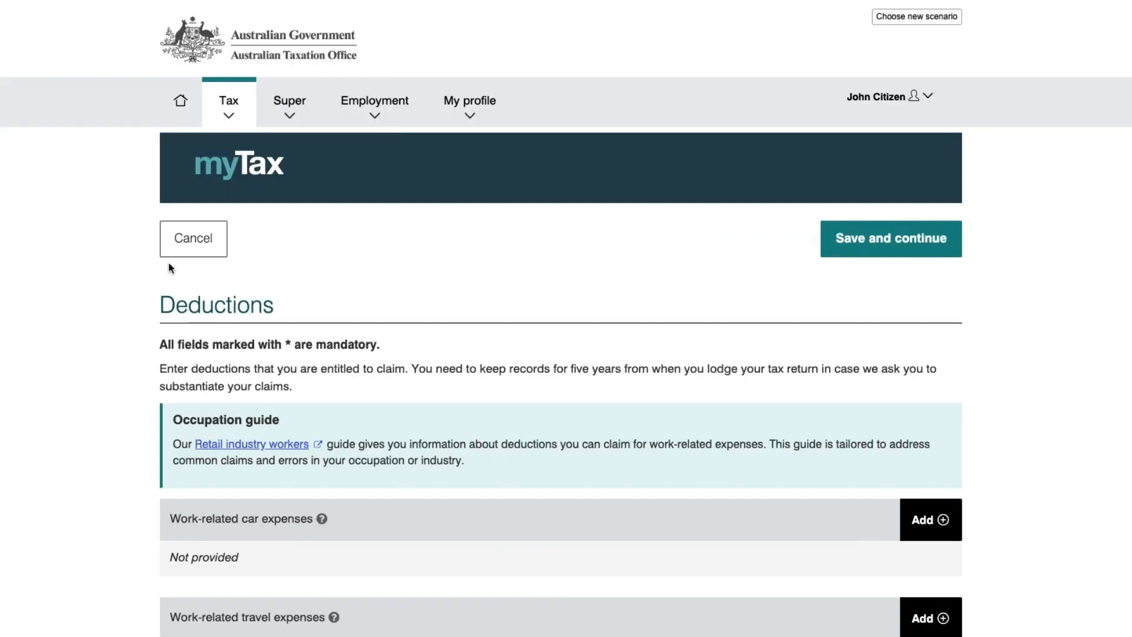
{"action": "left_click_drag", "start_coordinate": [160, 304], "coordinate": [273, 307]}
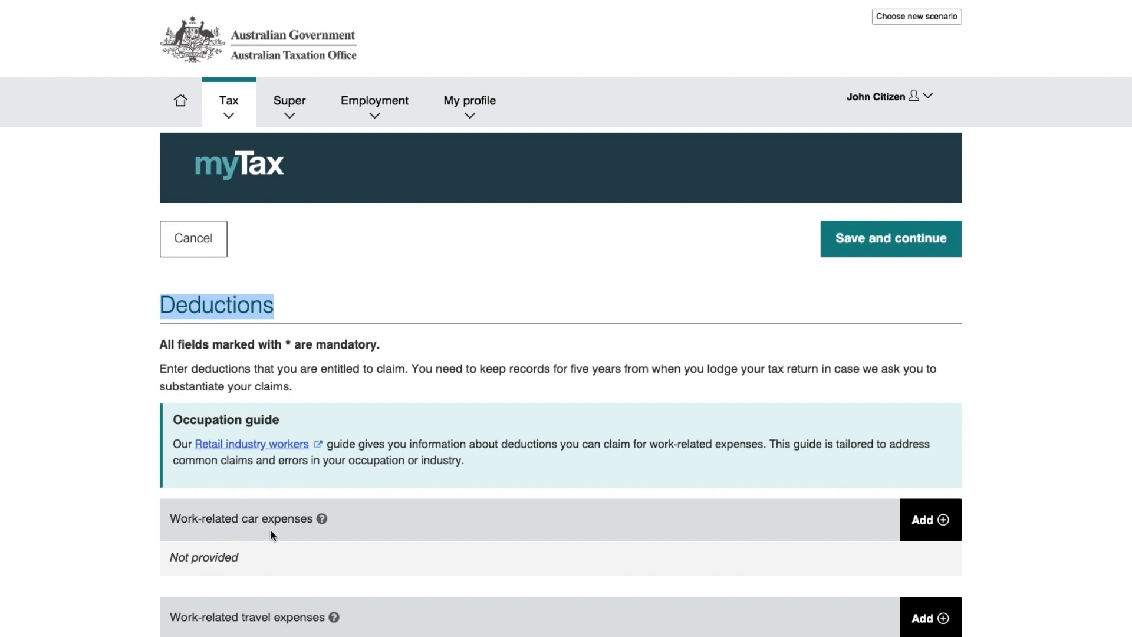
{"action": "scroll", "coordinate": [271, 529], "scroll_direction": "down", "scroll_amount": 2}
{"action": "scroll", "coordinate": [270, 529], "scroll_direction": "down", "scroll_amount": 2}
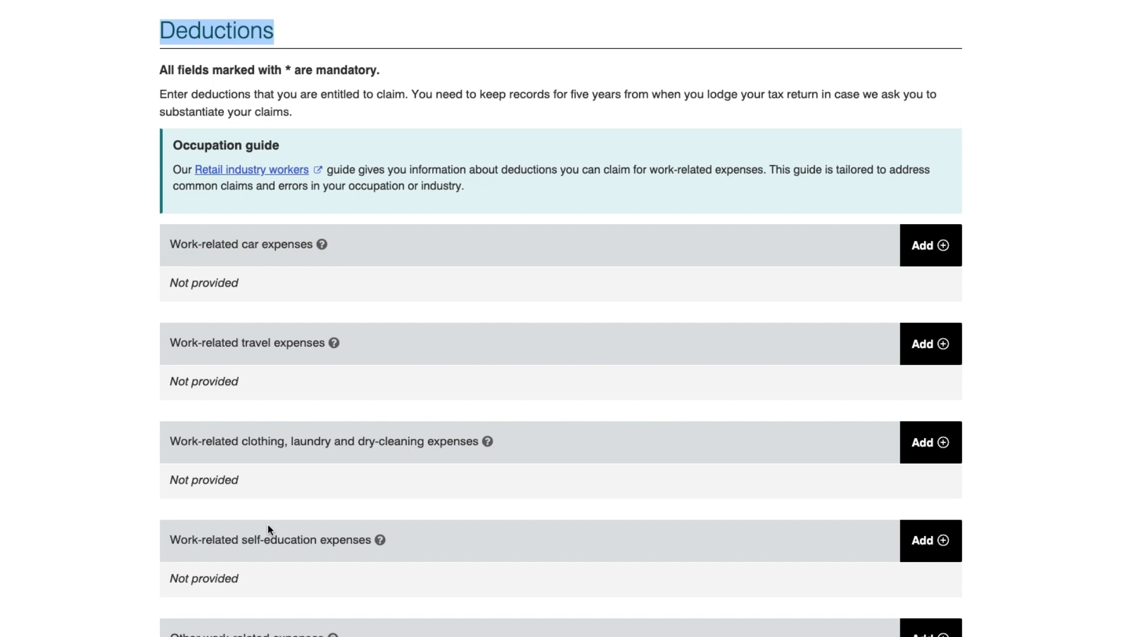
{"action": "left_click_drag", "start_coordinate": [171, 243], "coordinate": [259, 244]}
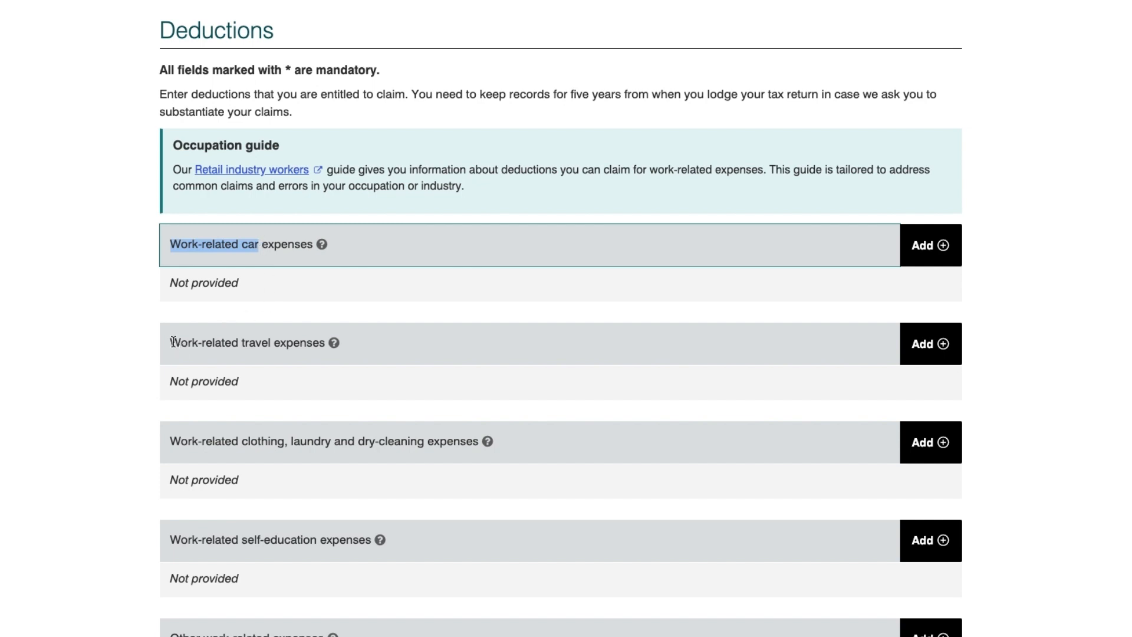
{"action": "left_click_drag", "start_coordinate": [173, 342], "coordinate": [326, 343]}
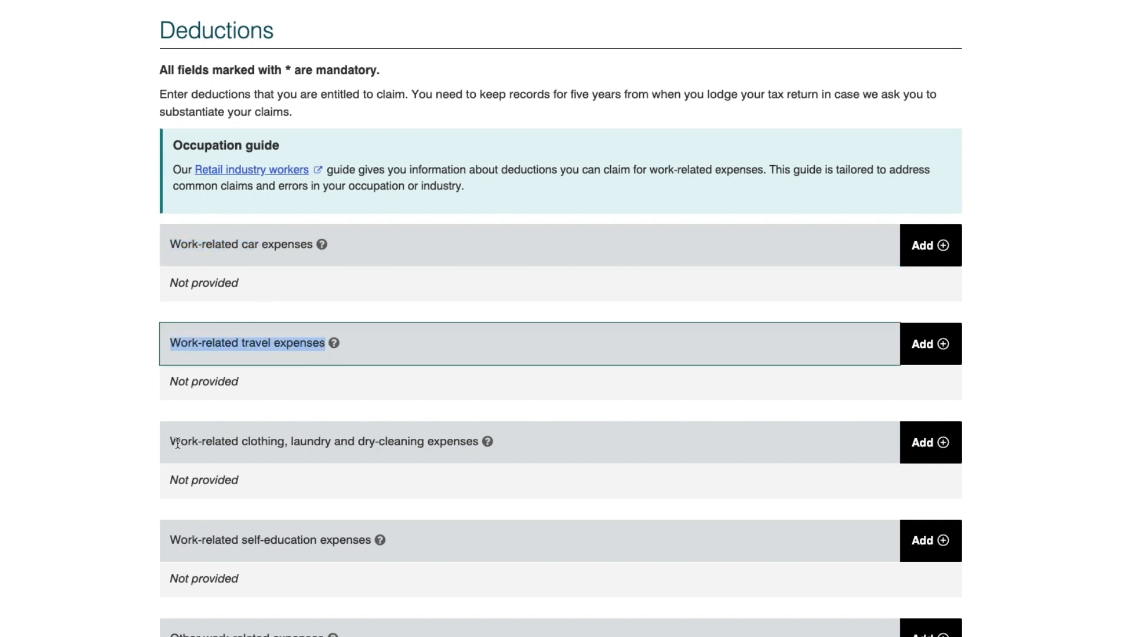
{"action": "left_click_drag", "start_coordinate": [177, 442], "coordinate": [465, 448]}
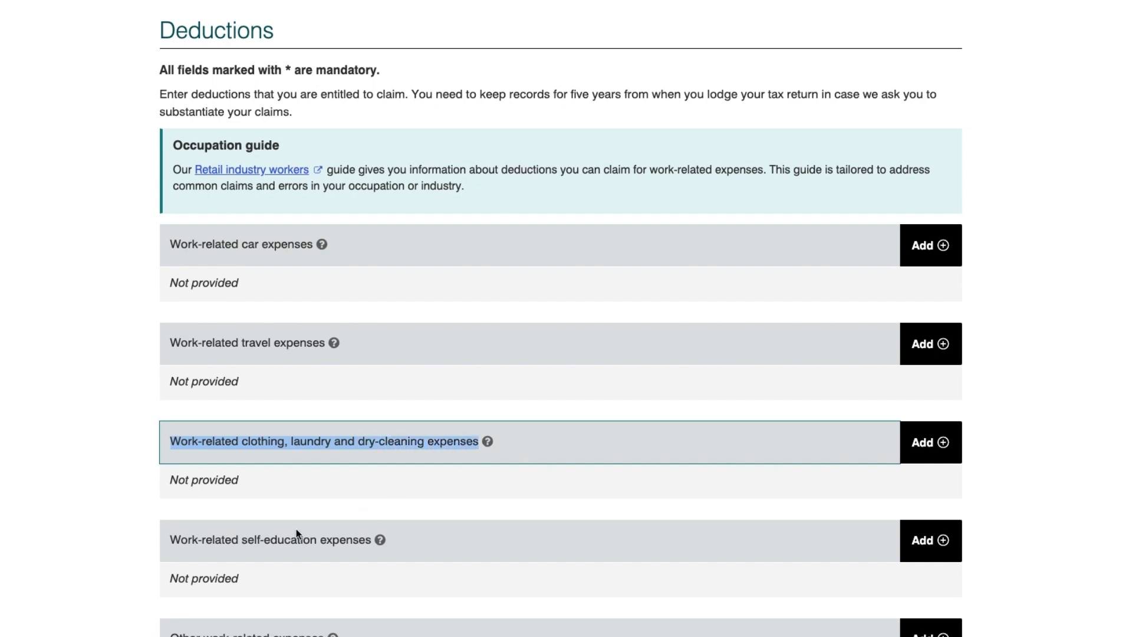
{"action": "left_click_drag", "start_coordinate": [242, 540], "coordinate": [327, 541]}
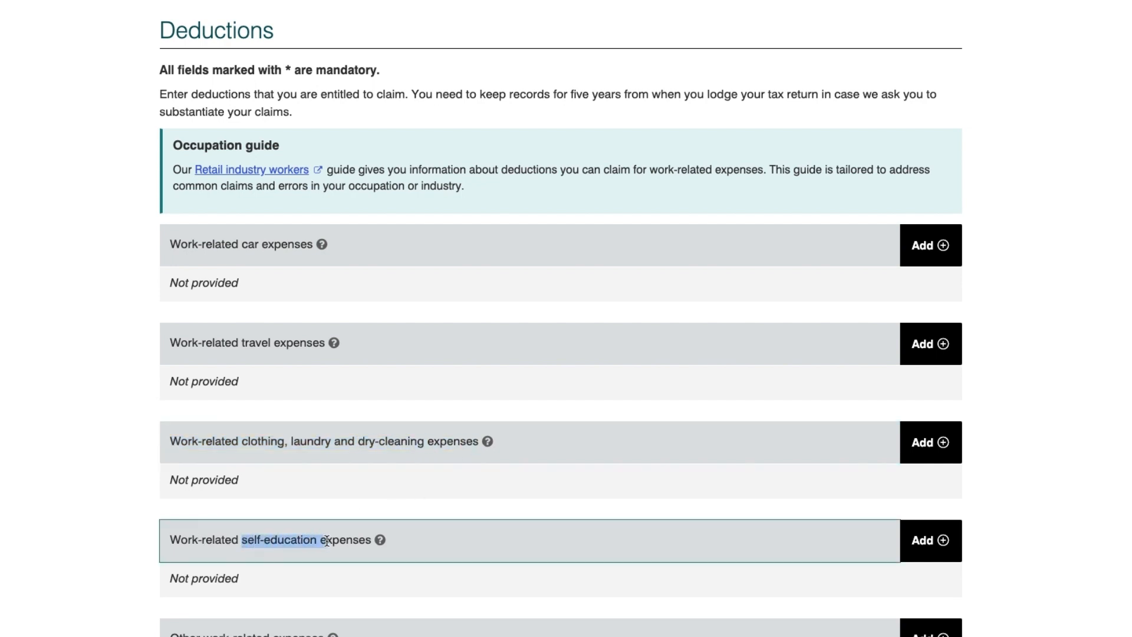
{"action": "scroll", "coordinate": [290, 583], "scroll_direction": "down", "scroll_amount": 8}
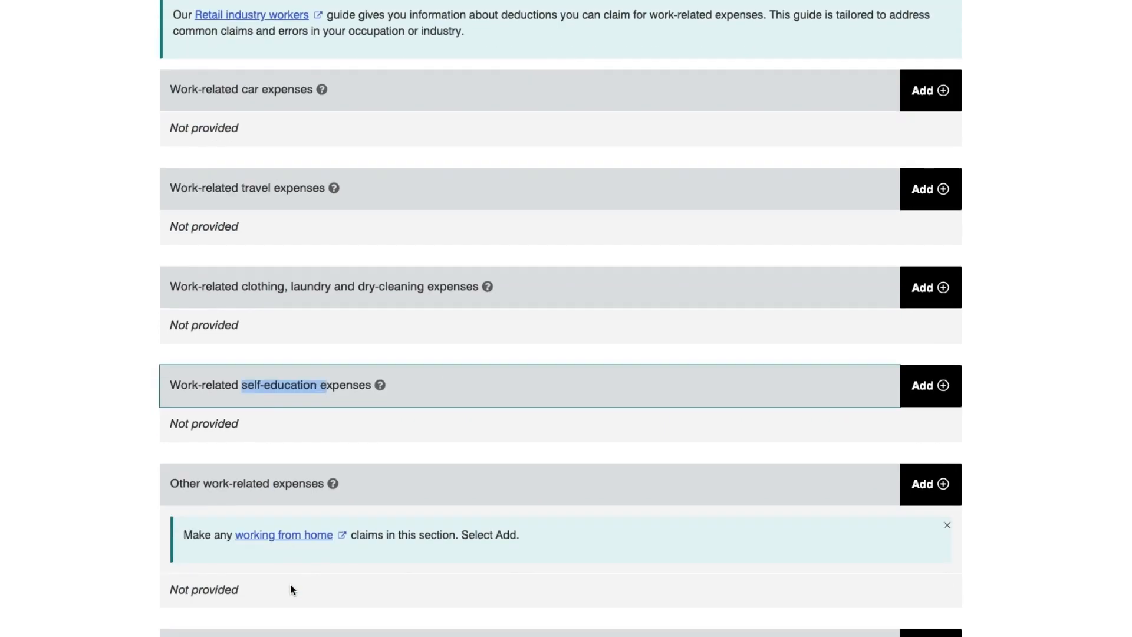
{"action": "scroll", "coordinate": [295, 583], "scroll_direction": "up", "scroll_amount": 8}
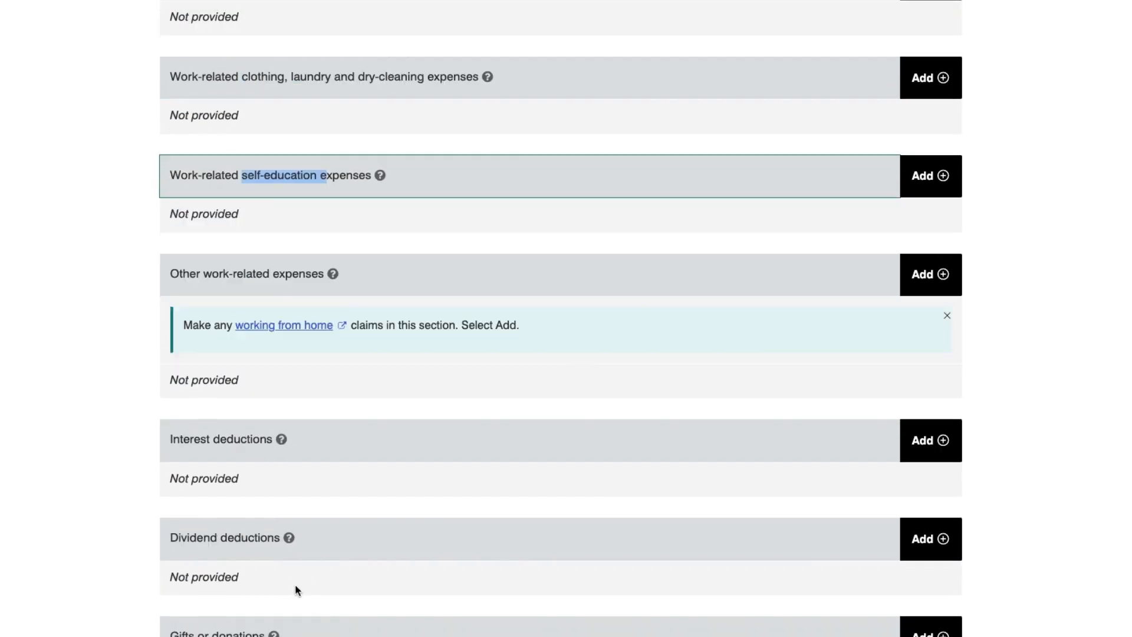
{"action": "left_click", "coordinate": [447, 493]}
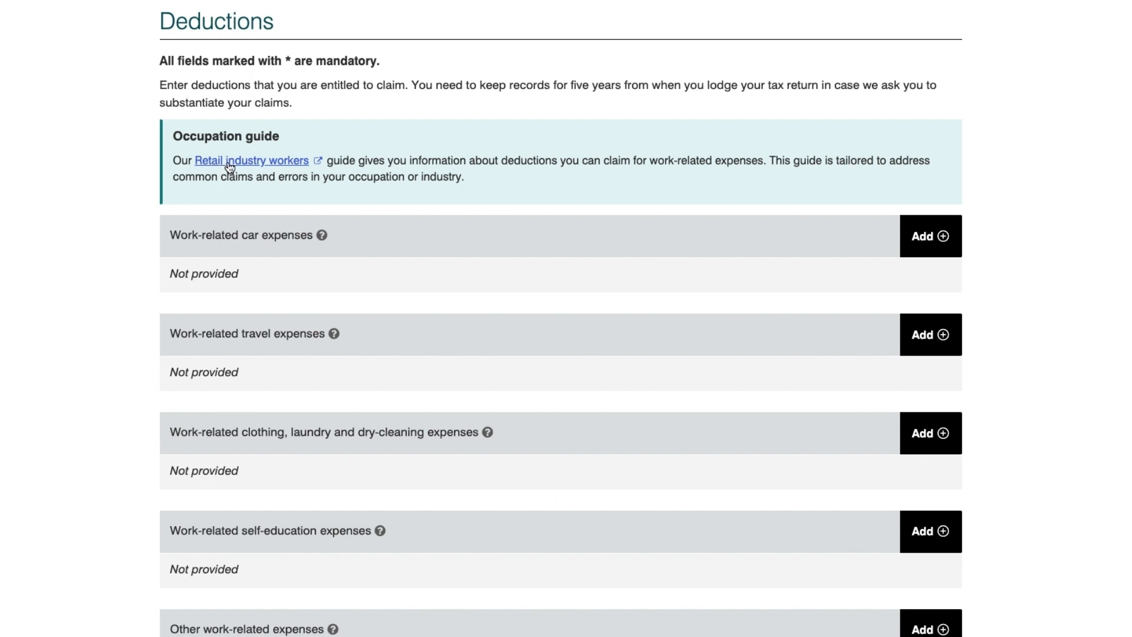
Open the Retail industry workers guide and browse its Deductions for work expenses page.
{"action": "left_click", "coordinate": [291, 168]}
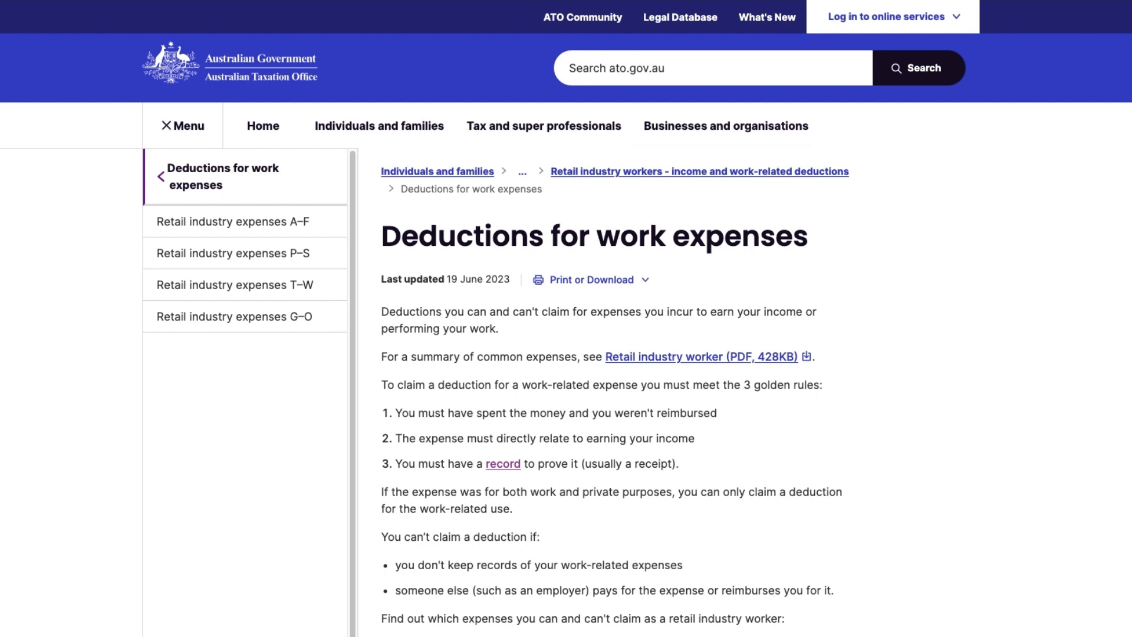
{"action": "scroll", "coordinate": [708, 447], "scroll_direction": "down", "scroll_amount": 5}
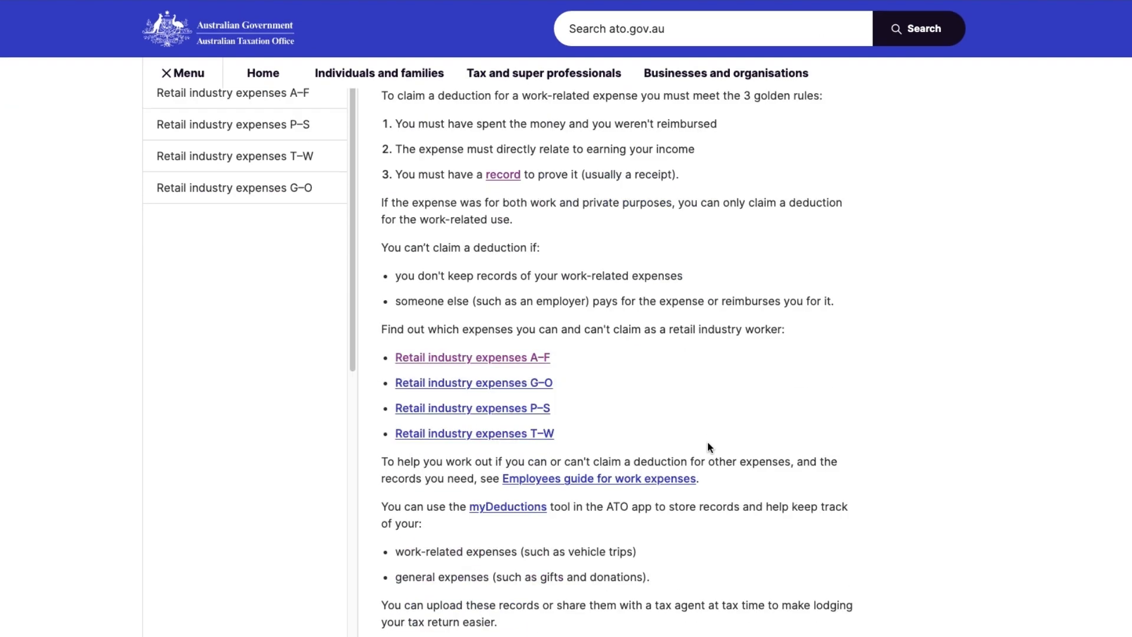
{"action": "scroll", "coordinate": [709, 446], "scroll_direction": "up", "scroll_amount": 5}
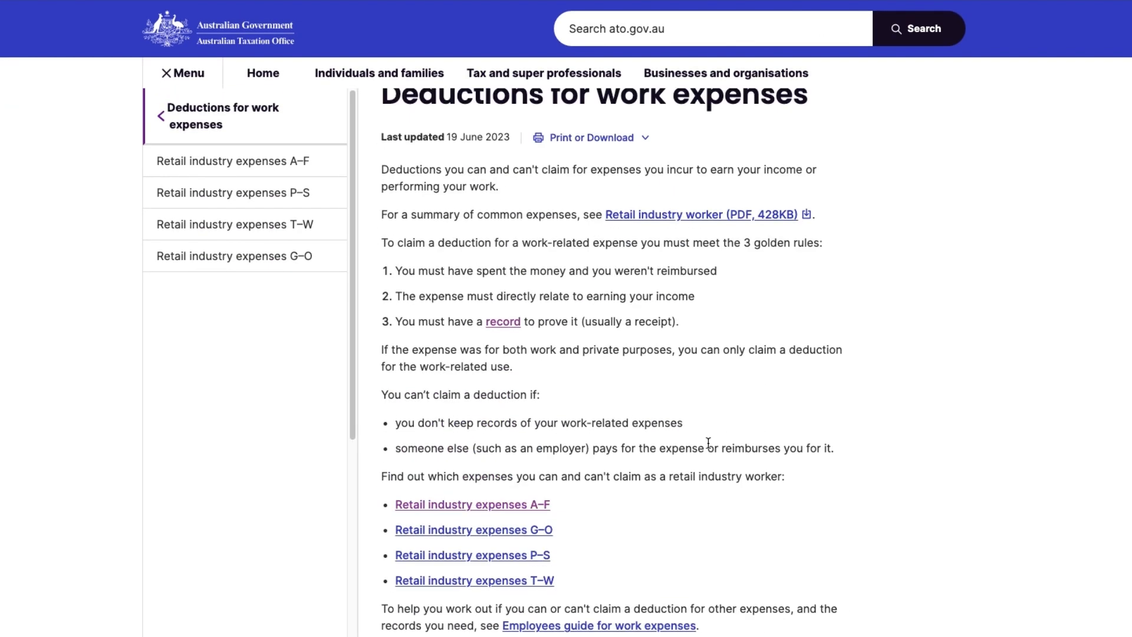
{"action": "left_click_drag", "start_coordinate": [382, 209], "coordinate": [824, 213]}
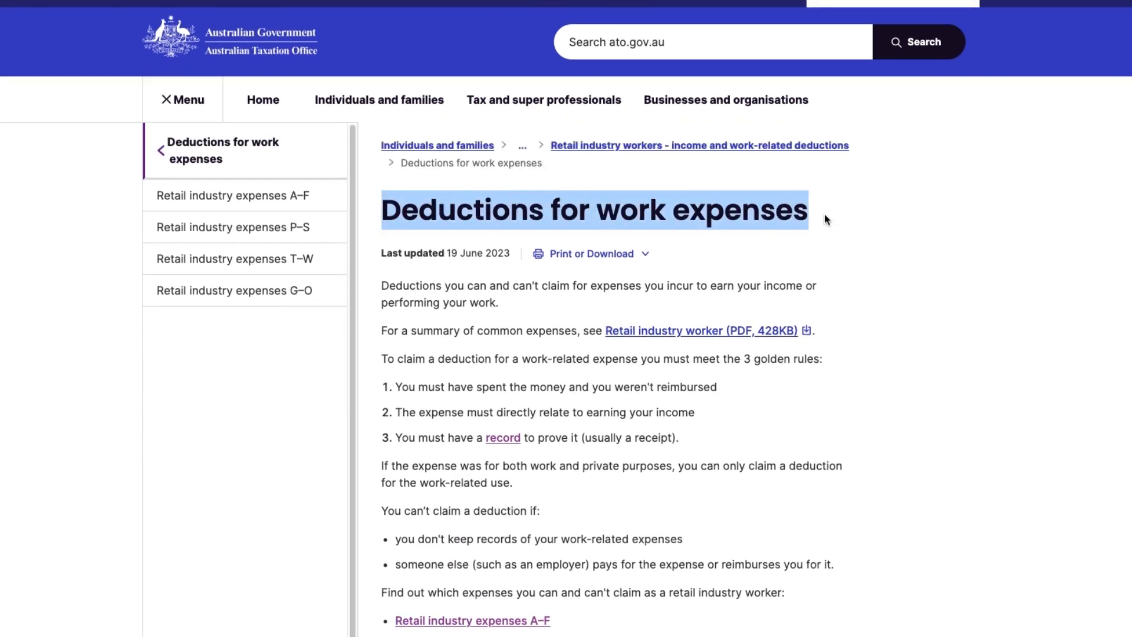
{"action": "scroll", "coordinate": [652, 474], "scroll_direction": "down", "scroll_amount": 3}
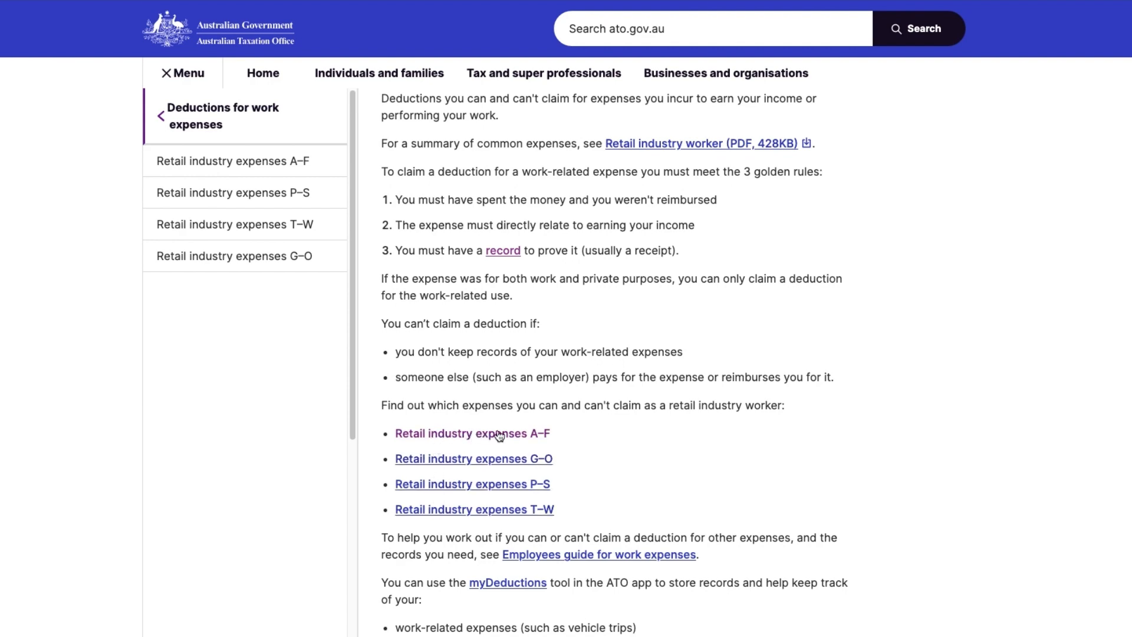
Read the Car expenses section of the ATO's Retail industry expenses A–F guide, then open the P–S guide.
{"action": "left_click", "coordinate": [522, 435]}
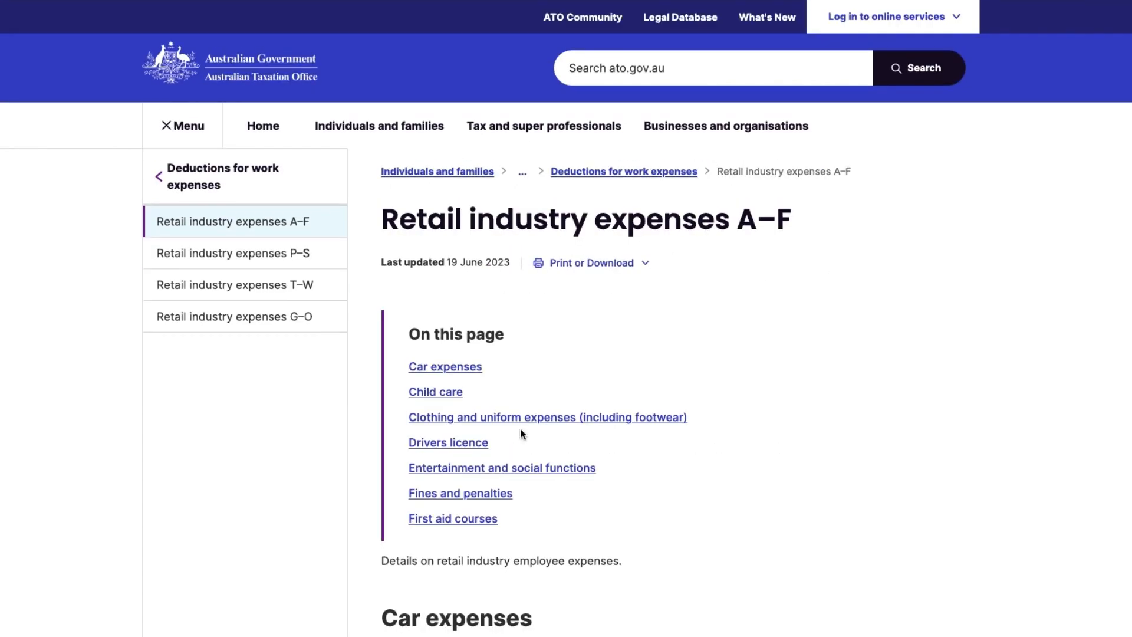
{"action": "left_click", "coordinate": [457, 368]}
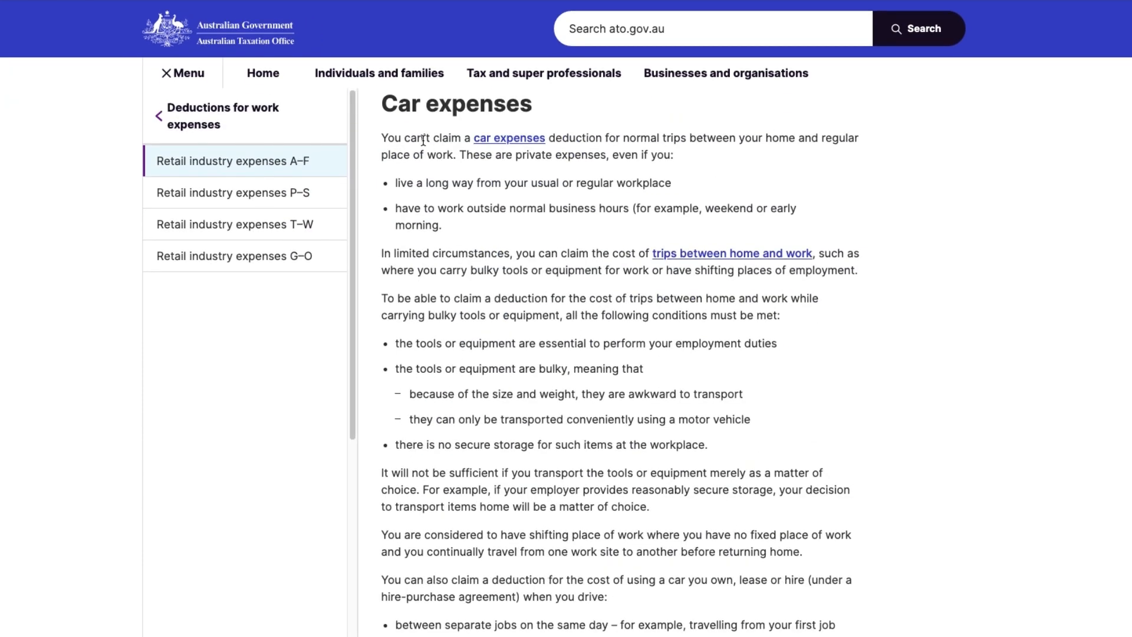
{"action": "scroll", "coordinate": [425, 102], "scroll_direction": "up", "scroll_amount": 5}
{"action": "left_click_drag", "start_coordinate": [378, 111], "coordinate": [429, 121]}
{"action": "left_click", "coordinate": [676, 359]}
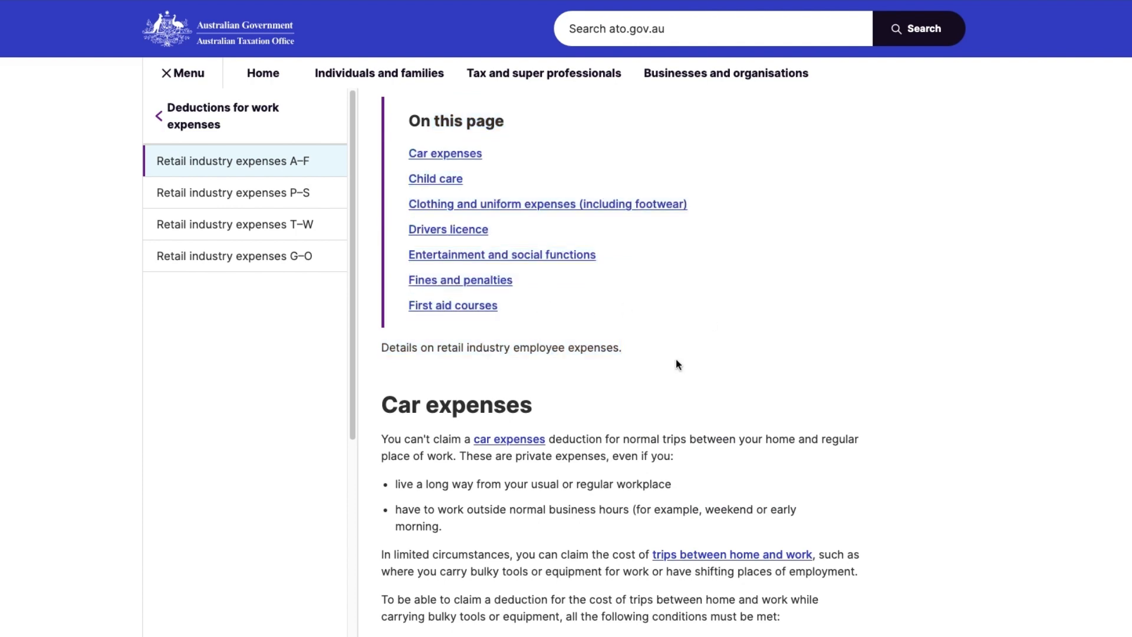
{"action": "scroll", "coordinate": [427, 438], "scroll_direction": "down", "scroll_amount": 3}
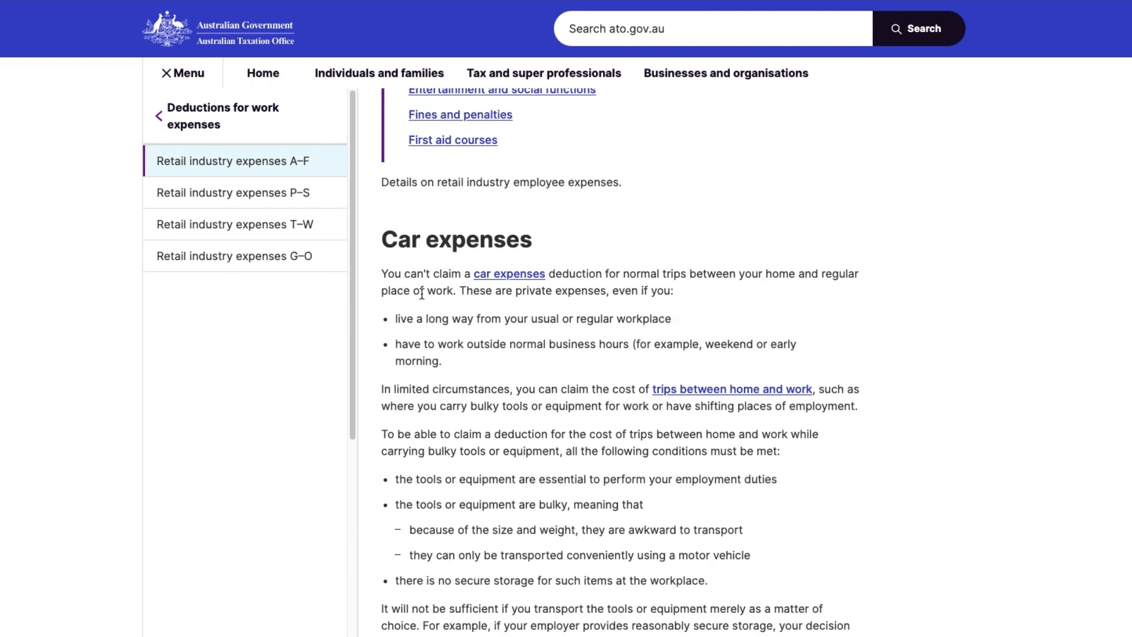
{"action": "scroll", "coordinate": [475, 451], "scroll_direction": "down", "scroll_amount": 3}
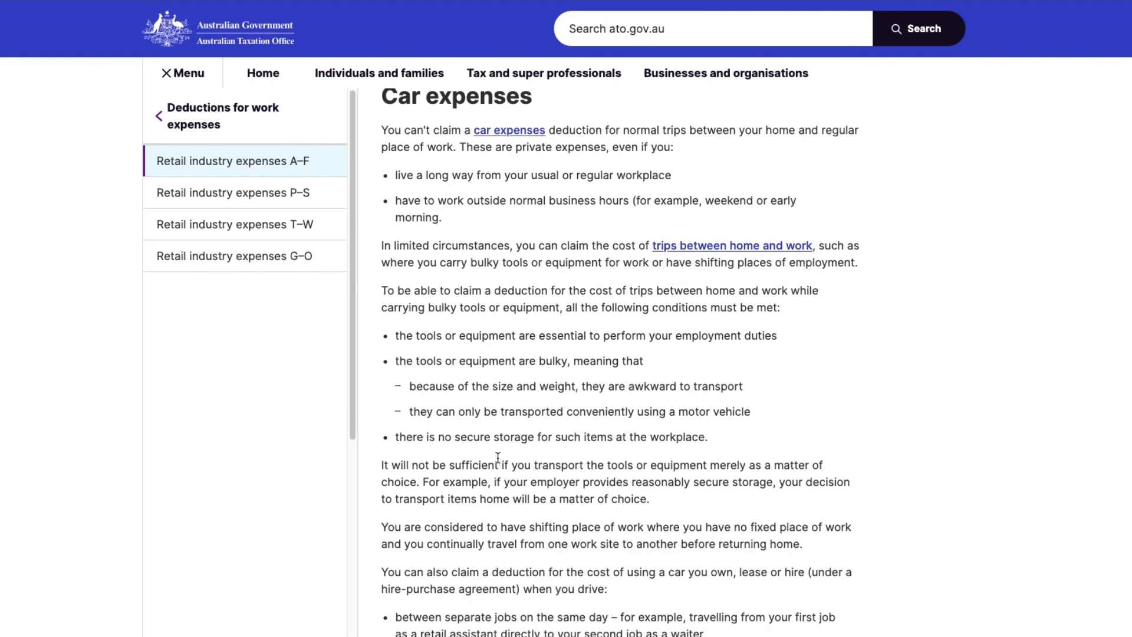
{"action": "scroll", "coordinate": [497, 458], "scroll_direction": "down", "scroll_amount": 1}
{"action": "scroll", "coordinate": [497, 457], "scroll_direction": "up", "scroll_amount": 10}
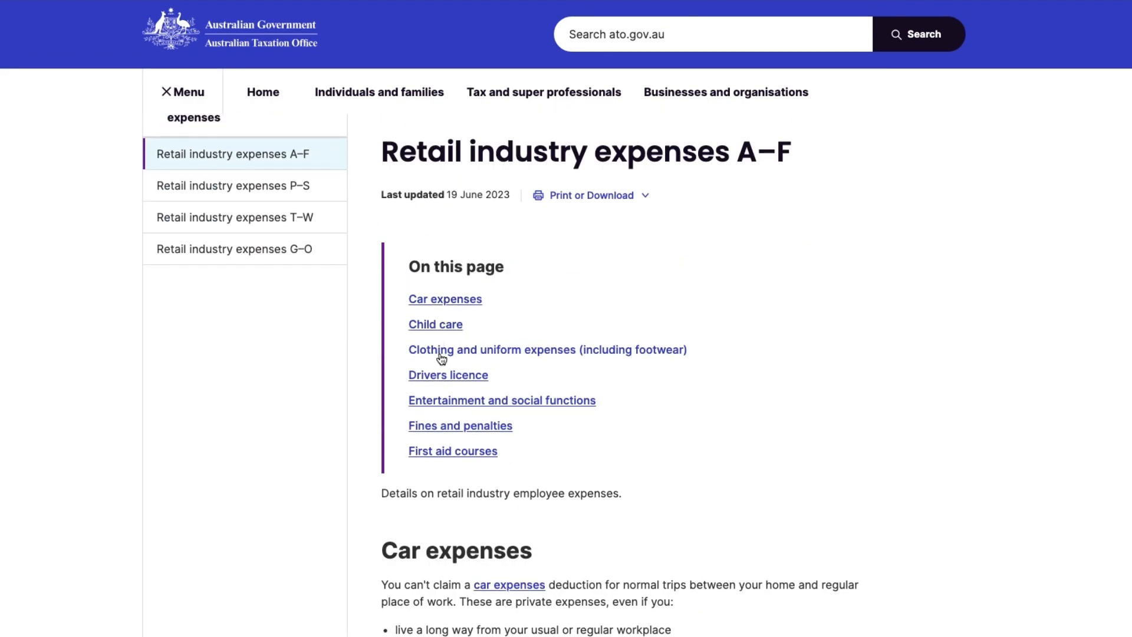
{"action": "left_click", "coordinate": [291, 190]}
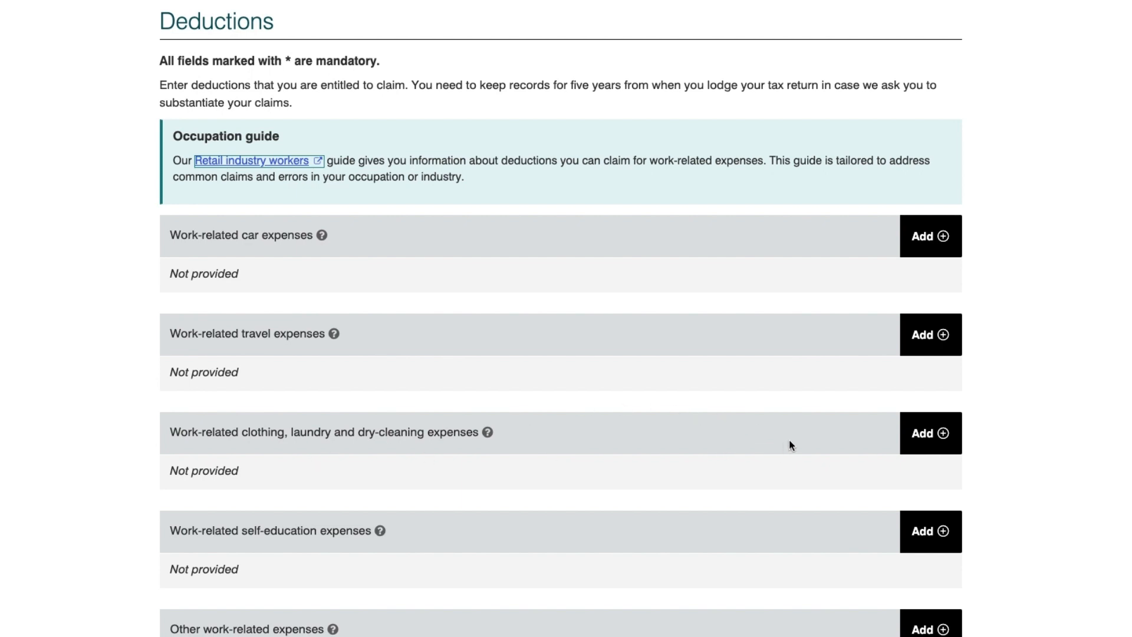
Add a Compulsory work uniform clothing claim of $120.00.
{"action": "left_click_drag", "start_coordinate": [239, 434], "coordinate": [301, 435]}
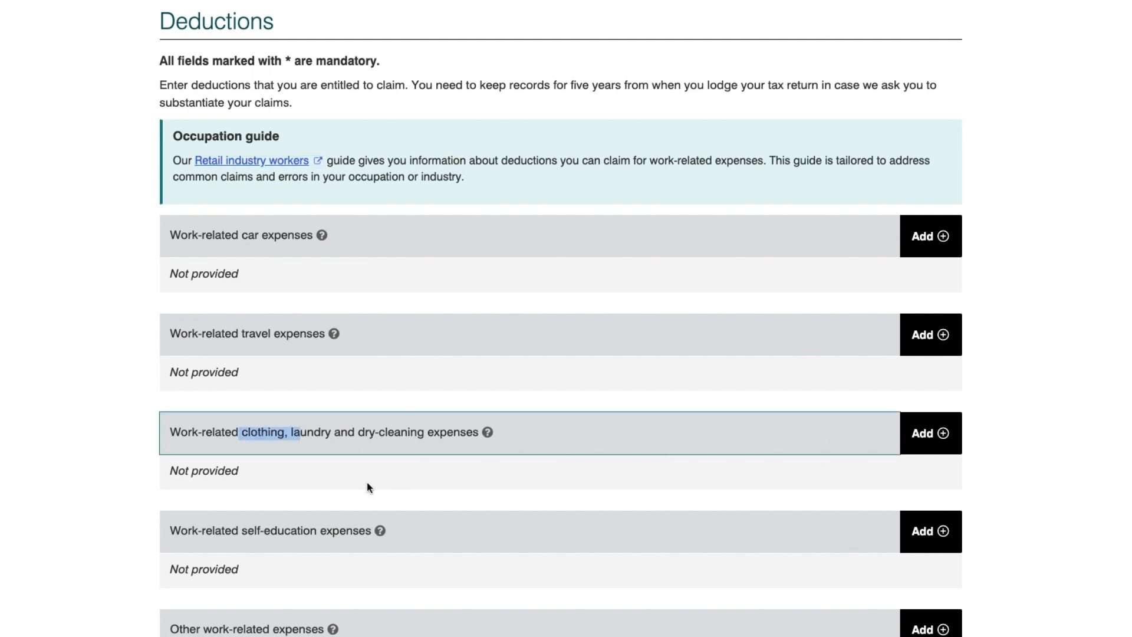
{"action": "left_click", "coordinate": [923, 437]}
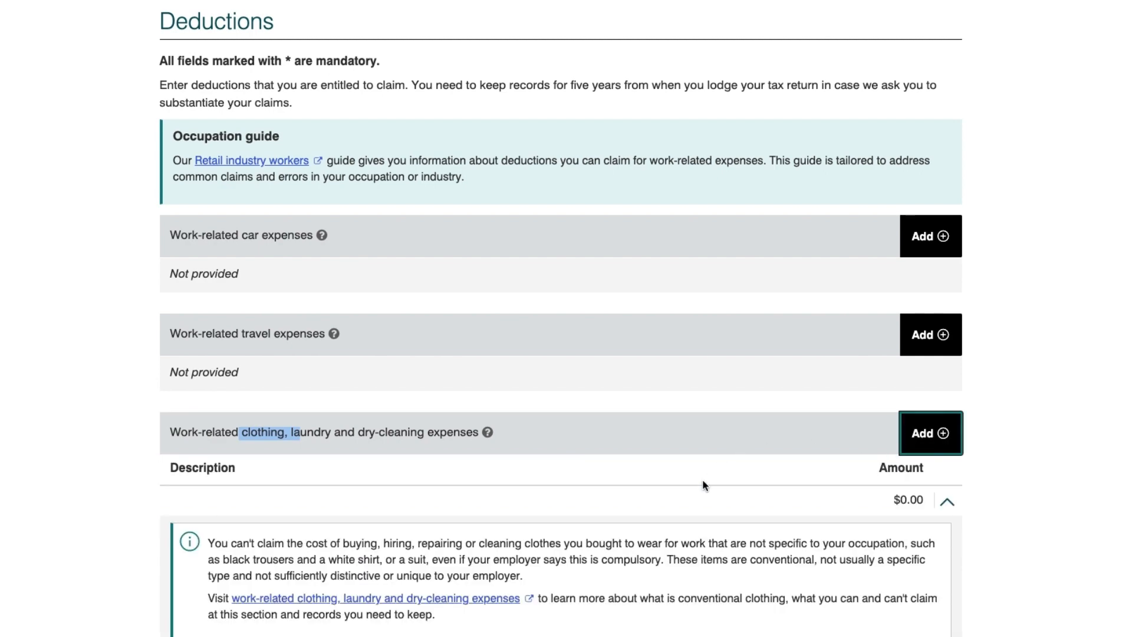
{"action": "scroll", "coordinate": [702, 479], "scroll_direction": "down", "scroll_amount": 3}
{"action": "scroll", "coordinate": [703, 484], "scroll_direction": "down", "scroll_amount": 2}
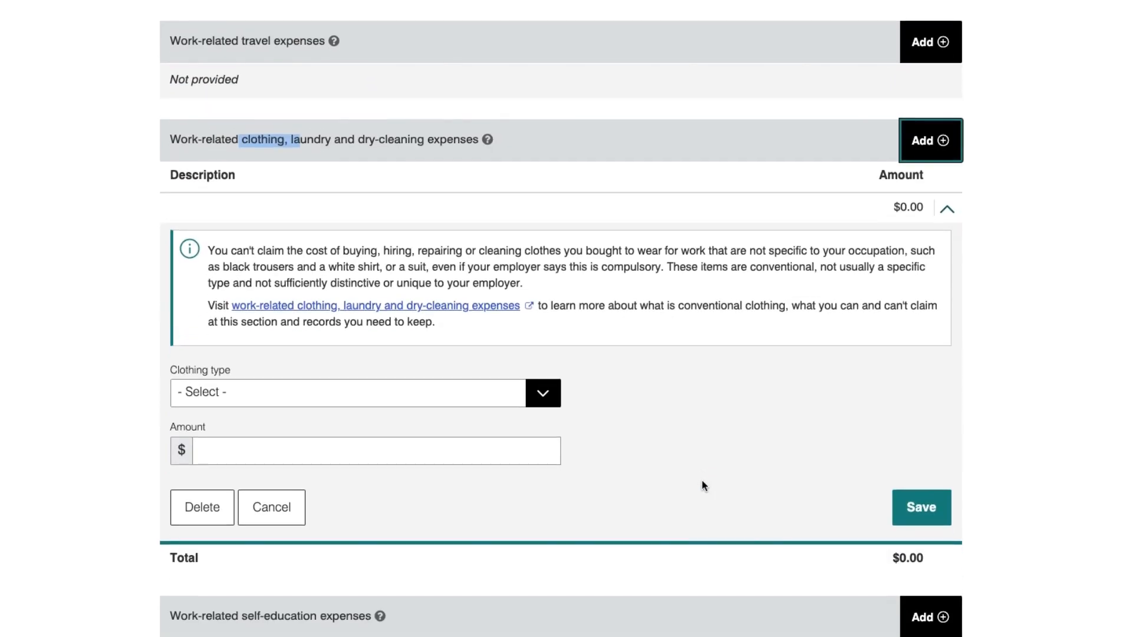
{"action": "scroll", "coordinate": [702, 484], "scroll_direction": "down", "scroll_amount": 3}
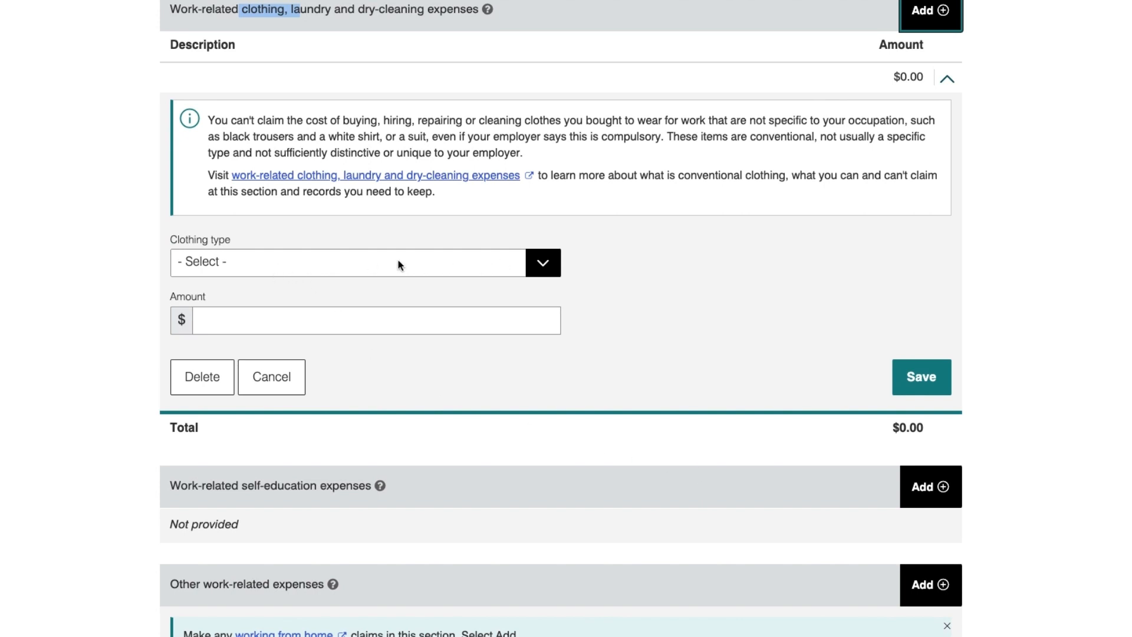
{"action": "left_click", "coordinate": [524, 266]}
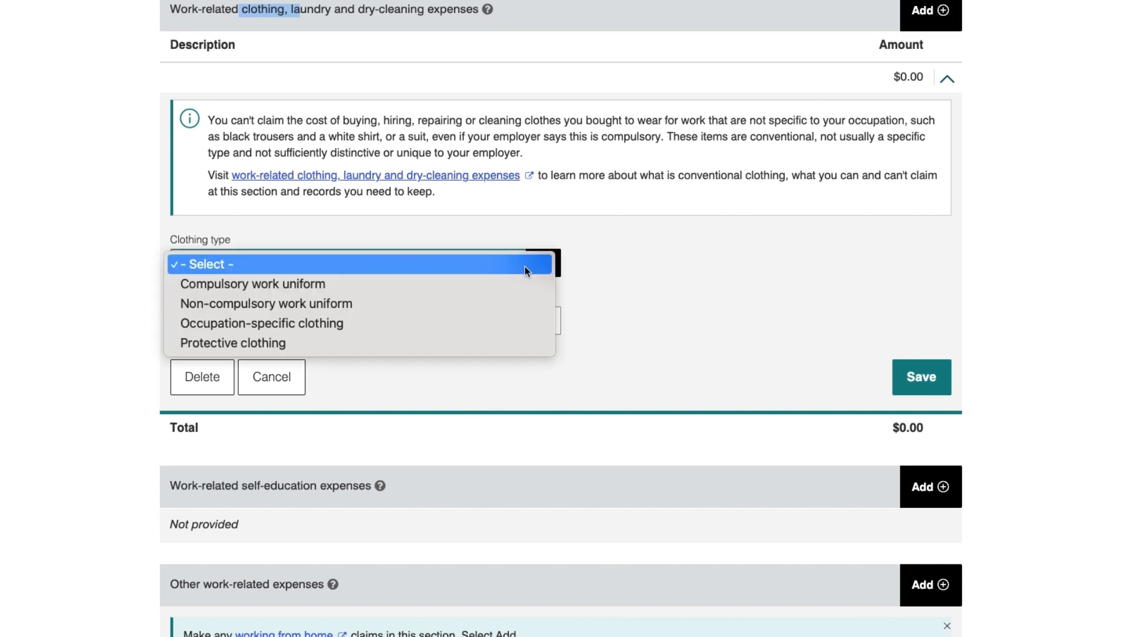
{"action": "left_click", "coordinate": [480, 282]}
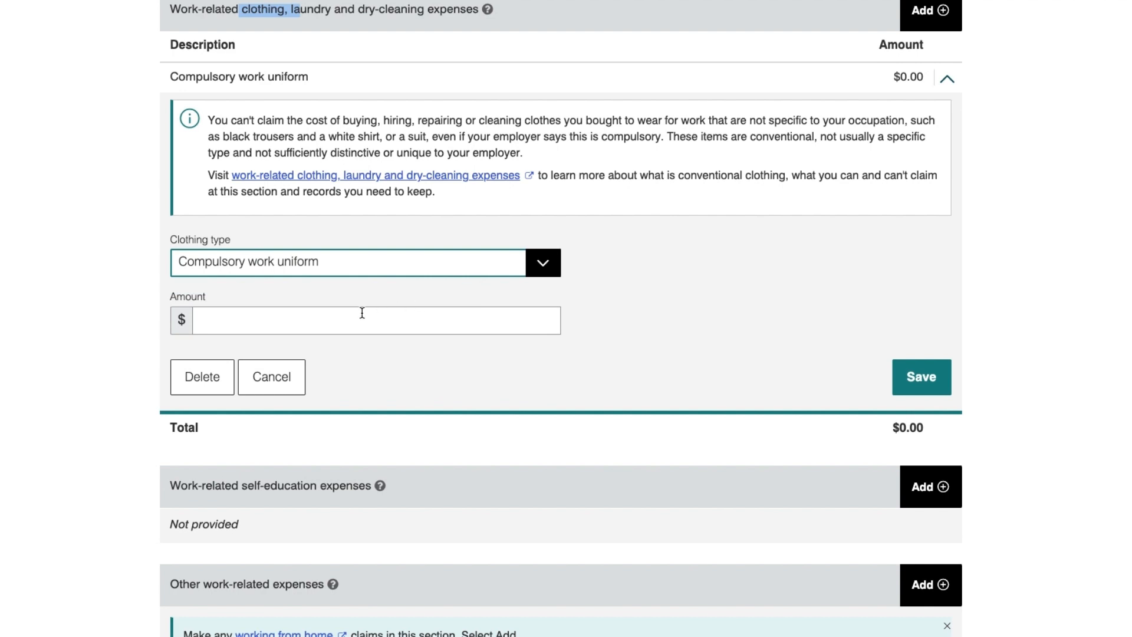
{"action": "left_click", "coordinate": [239, 325]}
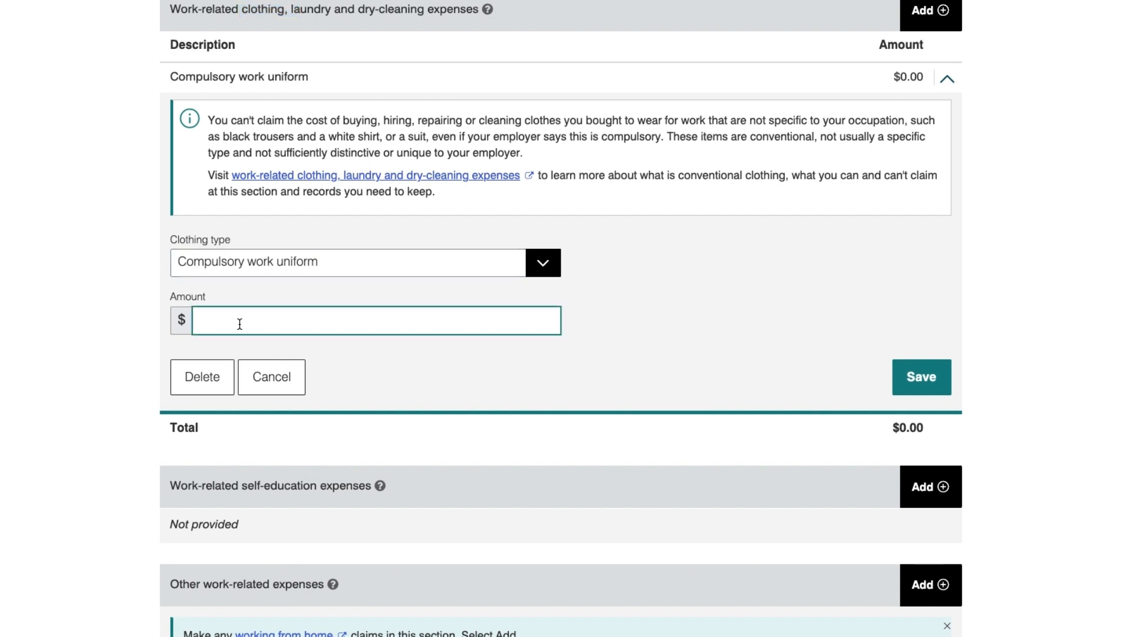
{"action": "type", "text": "120"}
{"action": "left_click", "coordinate": [922, 379]}
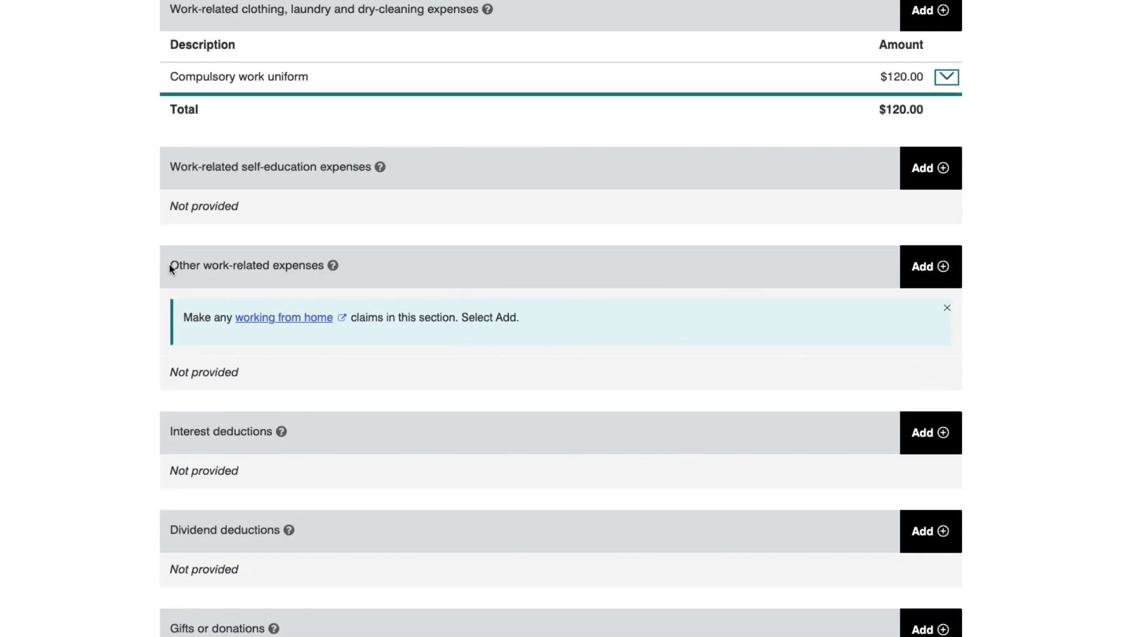
Add an other work-related expense described 'Union Fees' for $150.00.
{"action": "left_click_drag", "start_coordinate": [169, 264], "coordinate": [299, 266]}
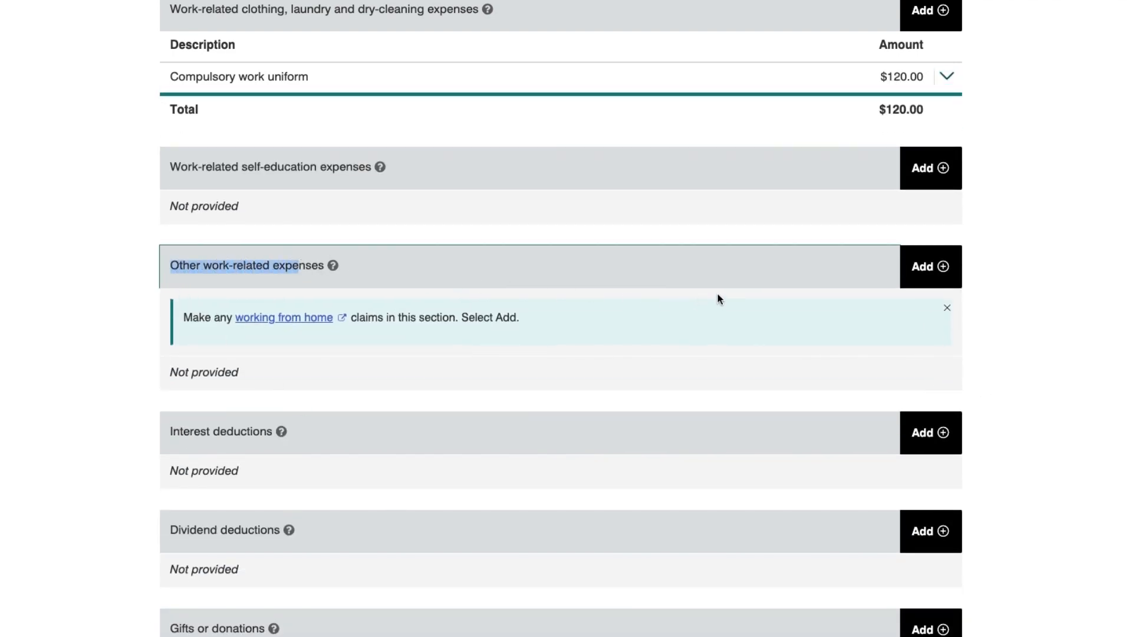
{"action": "left_click", "coordinate": [923, 269]}
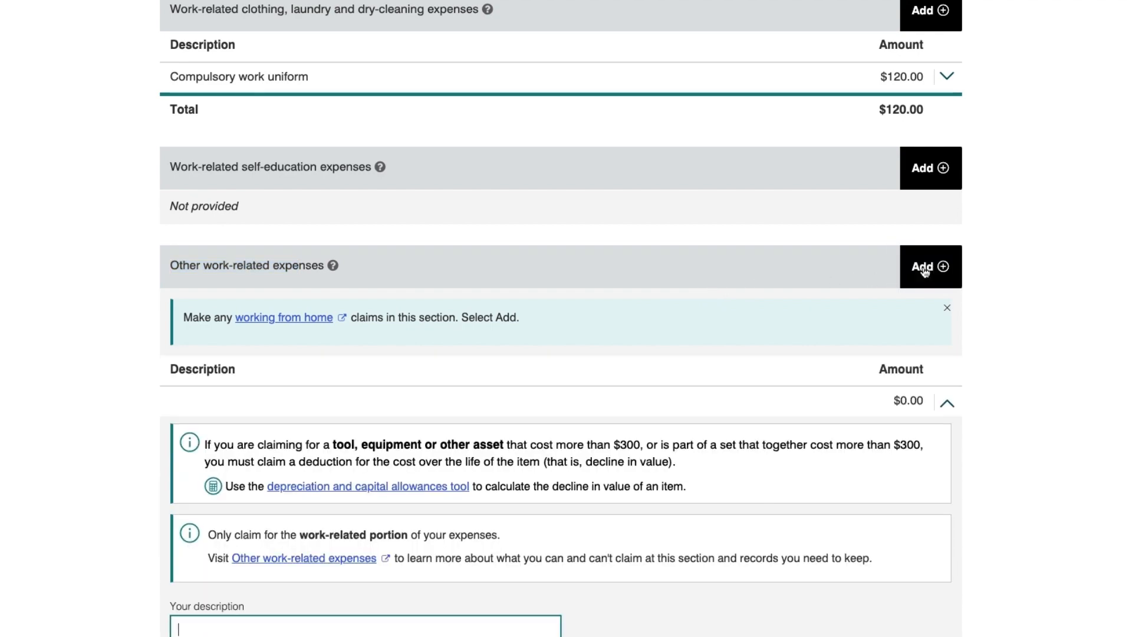
{"action": "scroll", "coordinate": [938, 507], "scroll_direction": "down", "scroll_amount": 3}
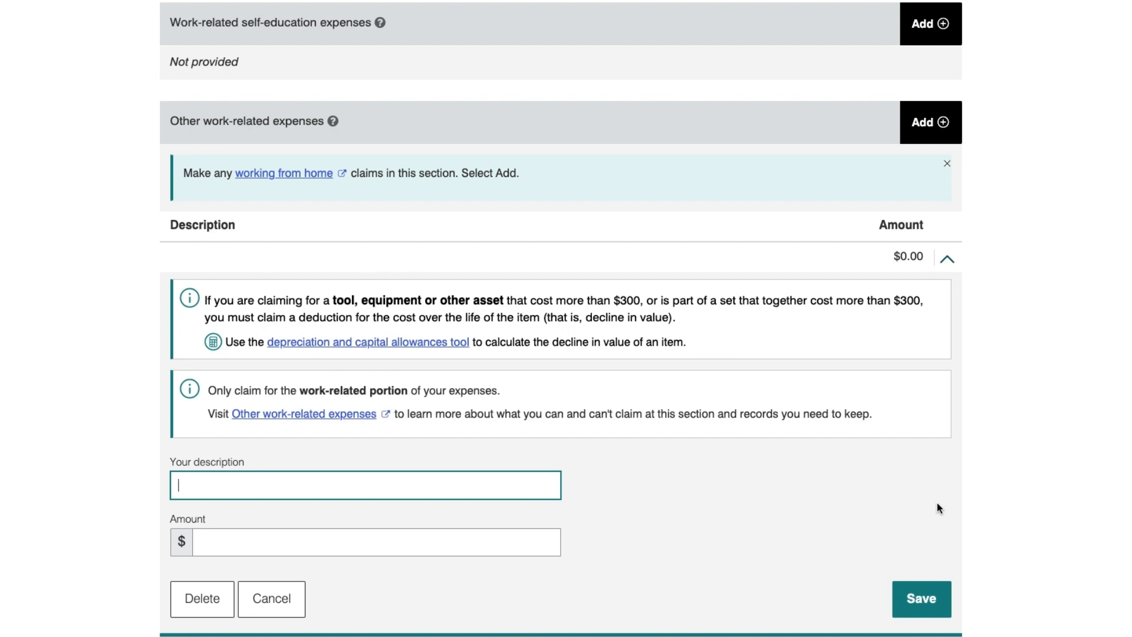
{"action": "scroll", "coordinate": [919, 521], "scroll_direction": "down", "scroll_amount": 1}
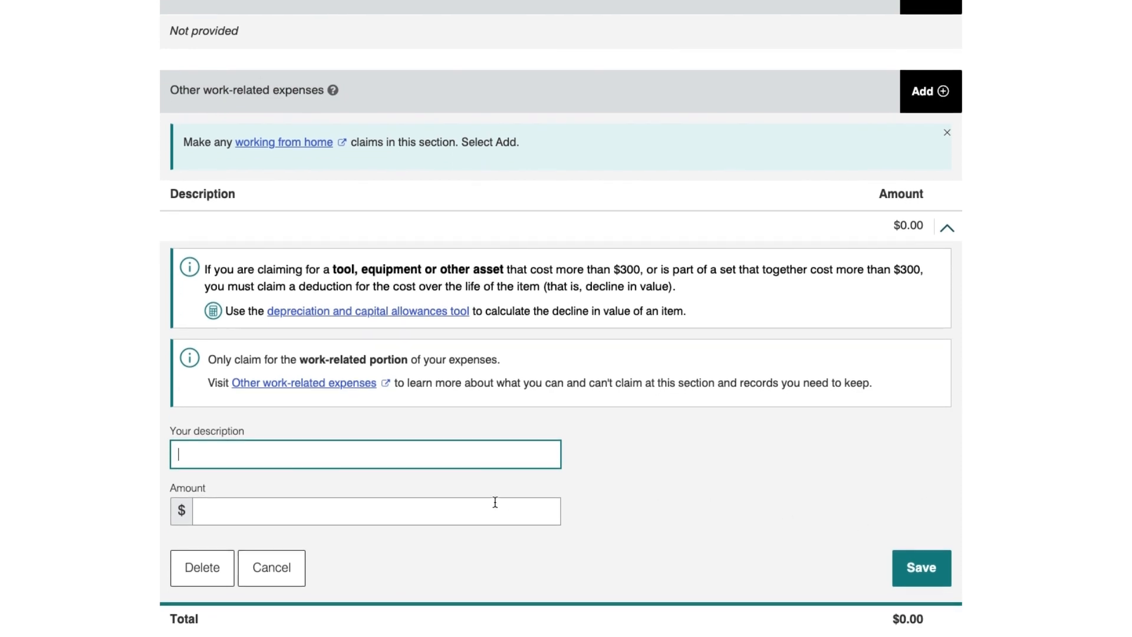
{"action": "type", "text": "Union Fees"}
{"action": "left_click", "coordinate": [407, 515]}
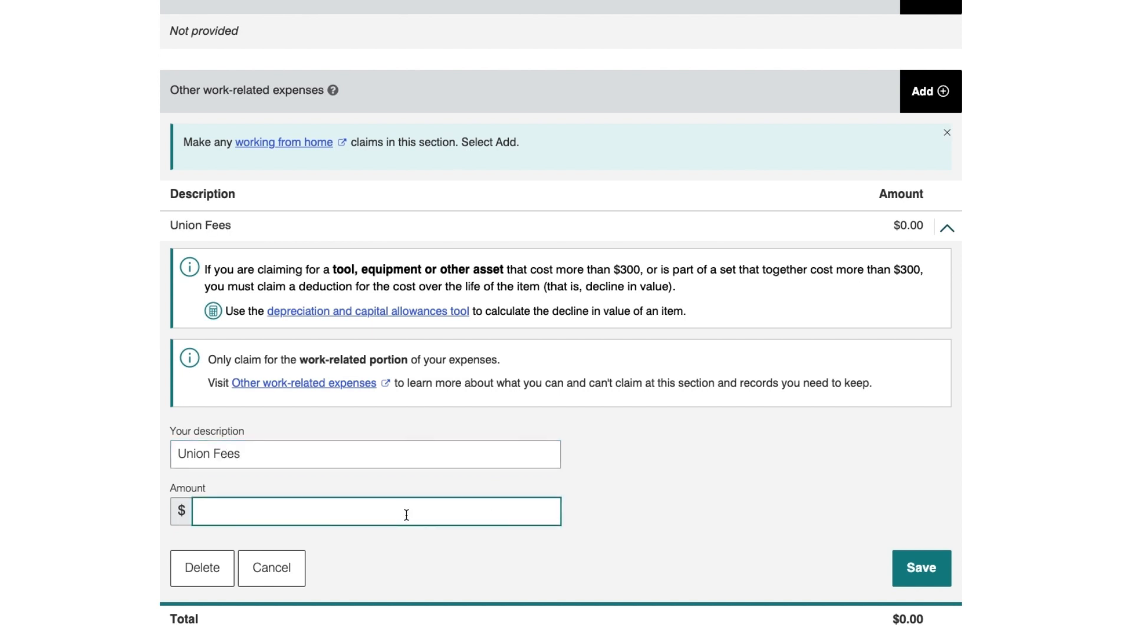
{"action": "type", "text": "150"}
{"action": "left_click", "coordinate": [908, 566]}
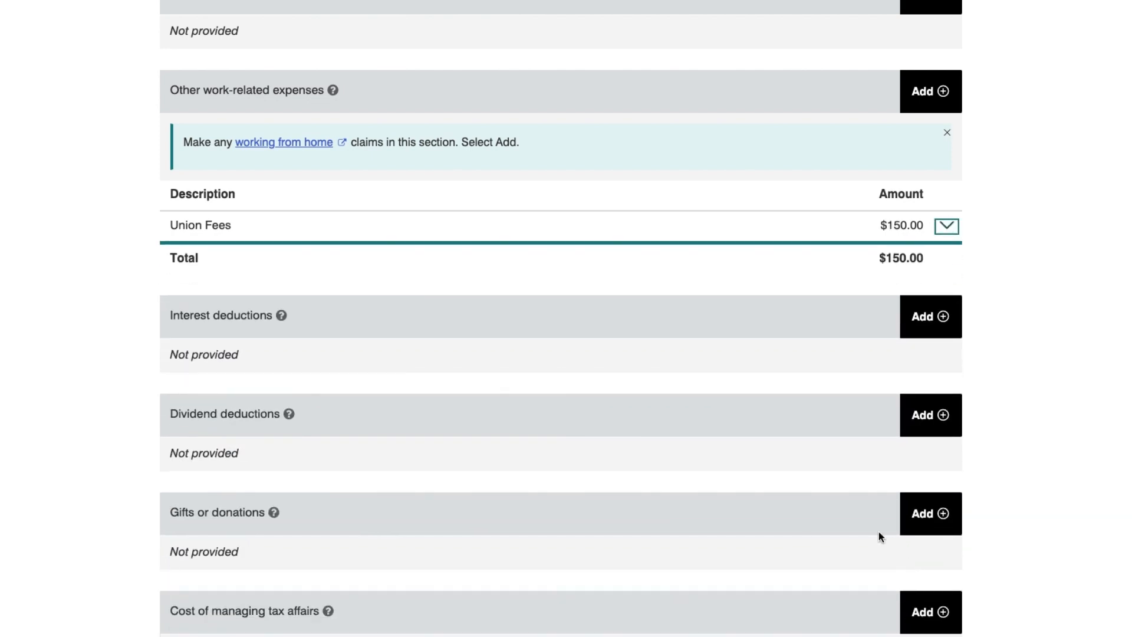
{"action": "scroll", "coordinate": [884, 560], "scroll_direction": "up", "scroll_amount": 3}
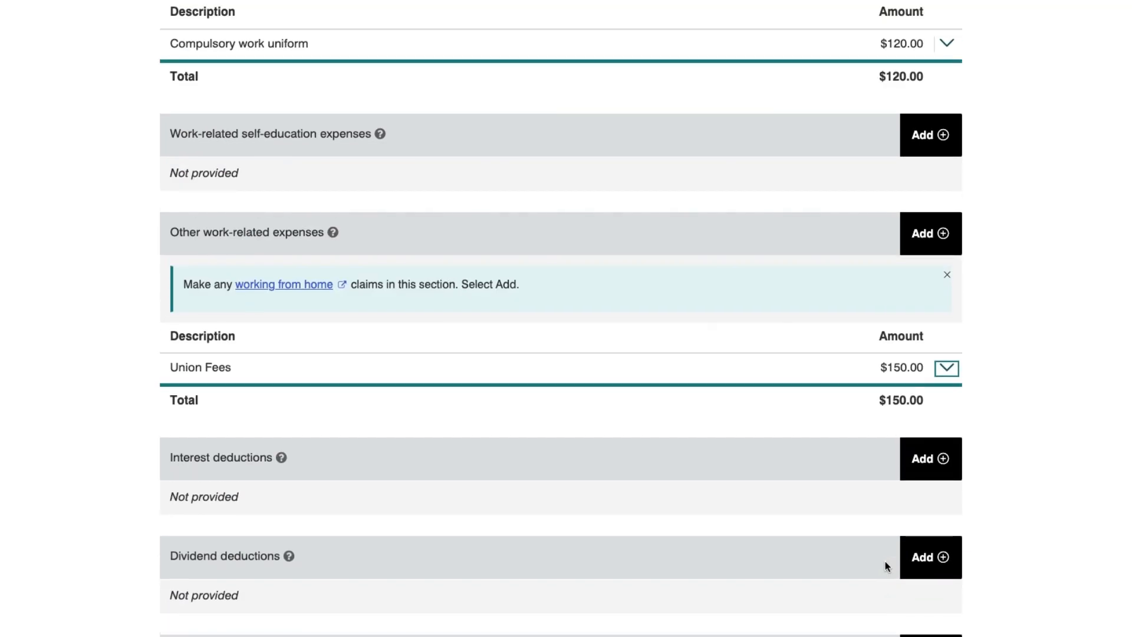
{"action": "scroll", "coordinate": [884, 560], "scroll_direction": "down", "scroll_amount": 8}
Save the deductions and check the summary lists uniform -$120.00 and Union Fees -$150.00.
{"action": "left_click", "coordinate": [899, 518]}
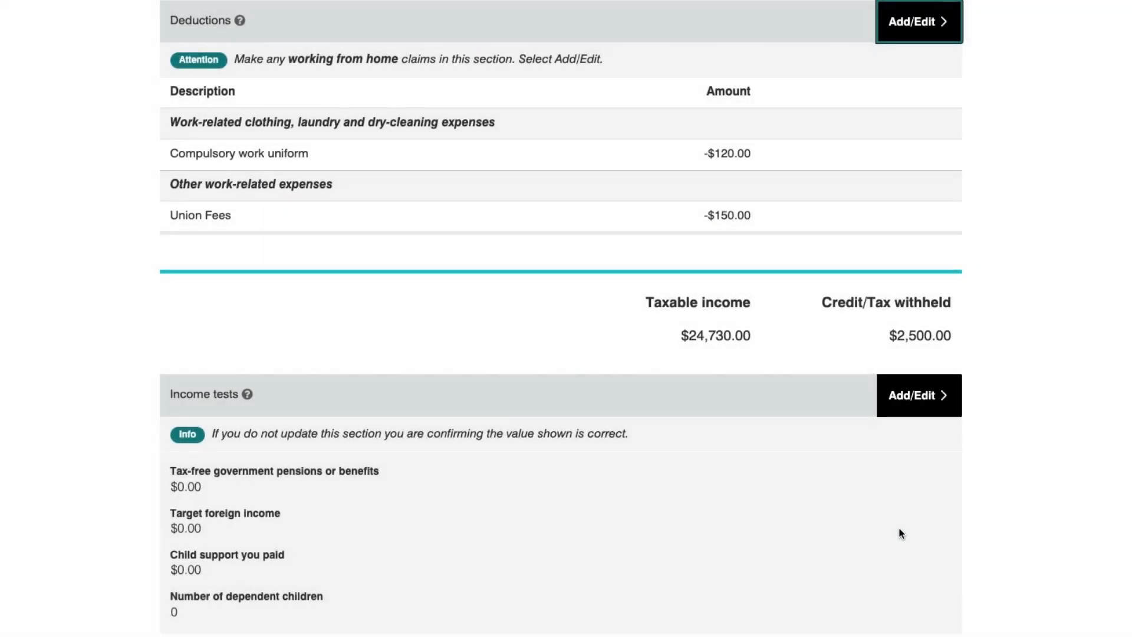
{"action": "scroll", "coordinate": [900, 533], "scroll_direction": "up", "scroll_amount": 1}
{"action": "scroll", "coordinate": [899, 533], "scroll_direction": "down", "scroll_amount": 2}
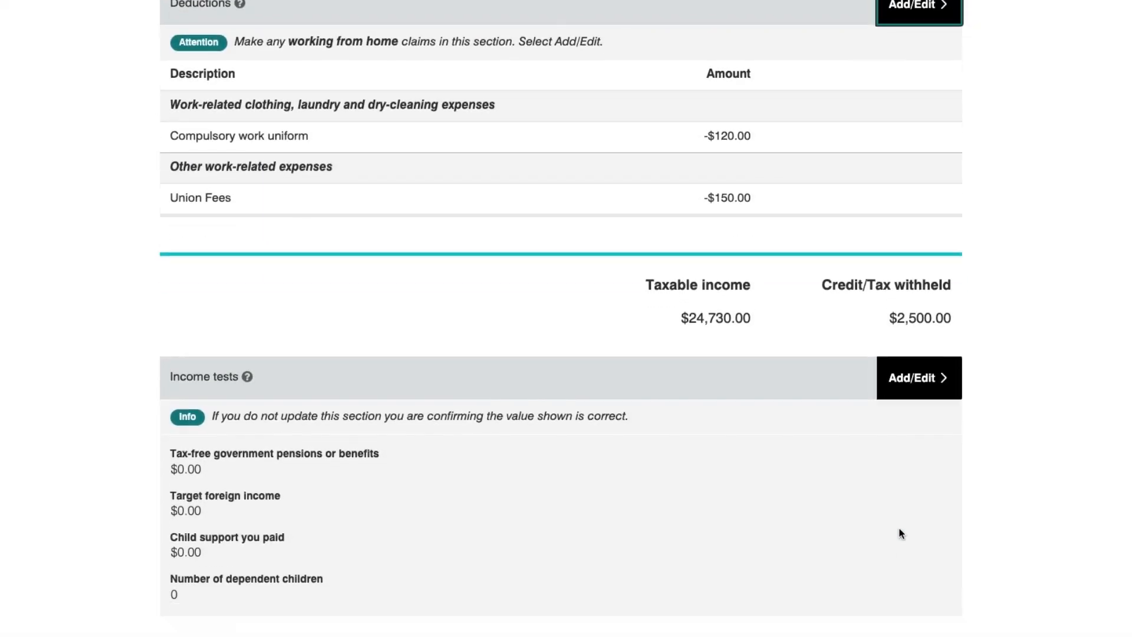
{"action": "scroll", "coordinate": [804, 357], "scroll_direction": "up", "scroll_amount": 5}
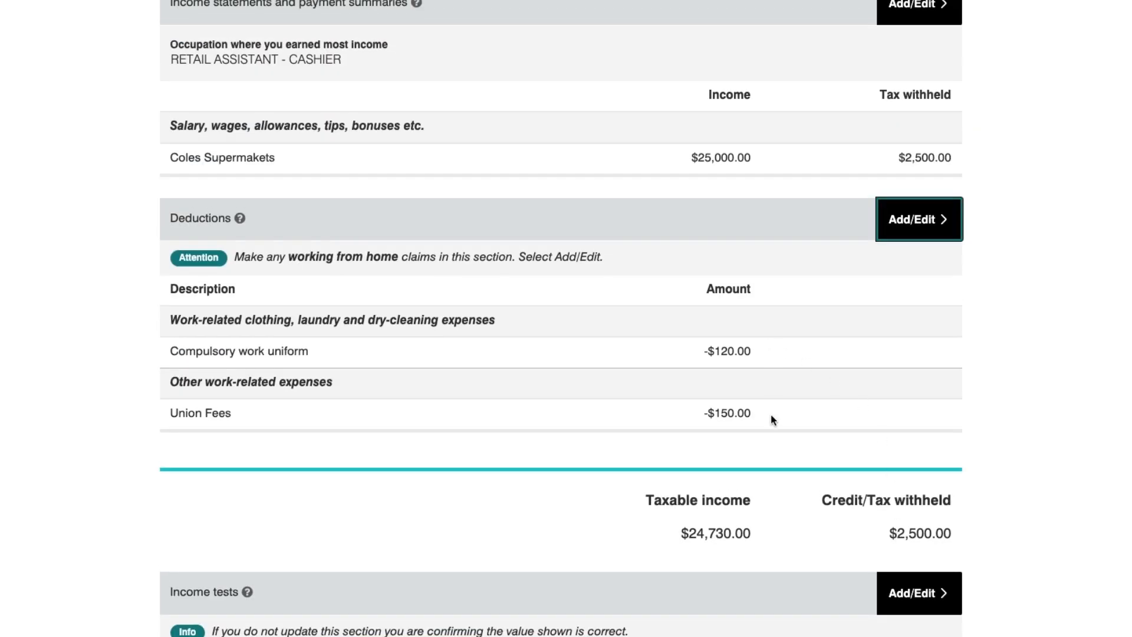
{"action": "scroll", "coordinate": [772, 416], "scroll_direction": "up", "scroll_amount": 2}
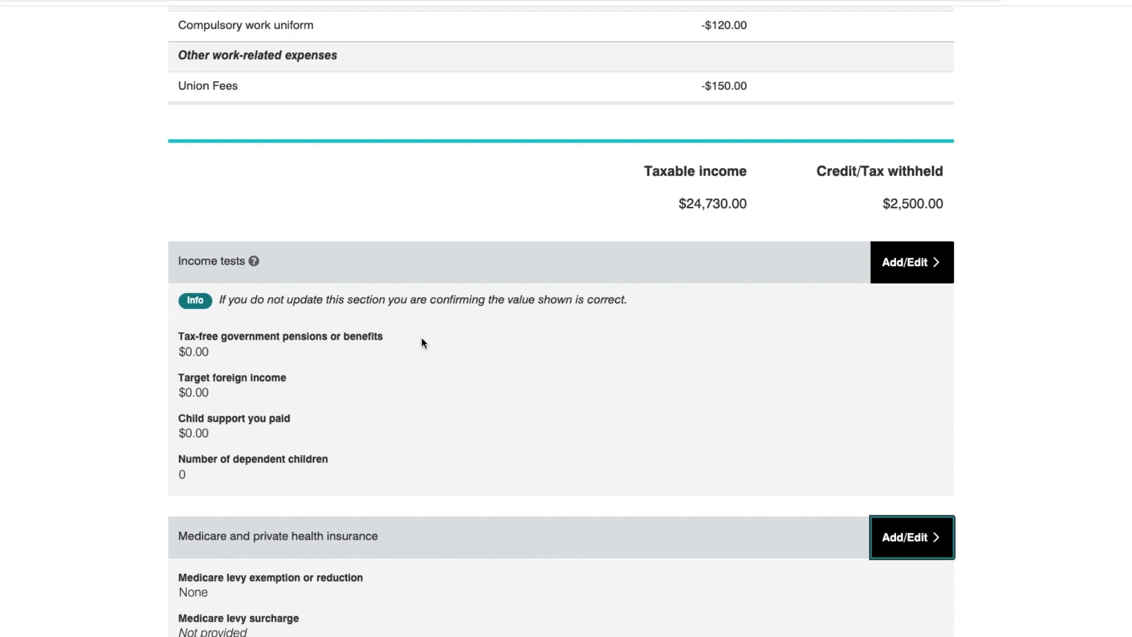
Save the income tests unchanged, with pensions, target foreign income and child support at 0.
{"action": "left_click_drag", "start_coordinate": [176, 336], "coordinate": [357, 338]}
{"action": "left_click_drag", "start_coordinate": [196, 377], "coordinate": [292, 377]}
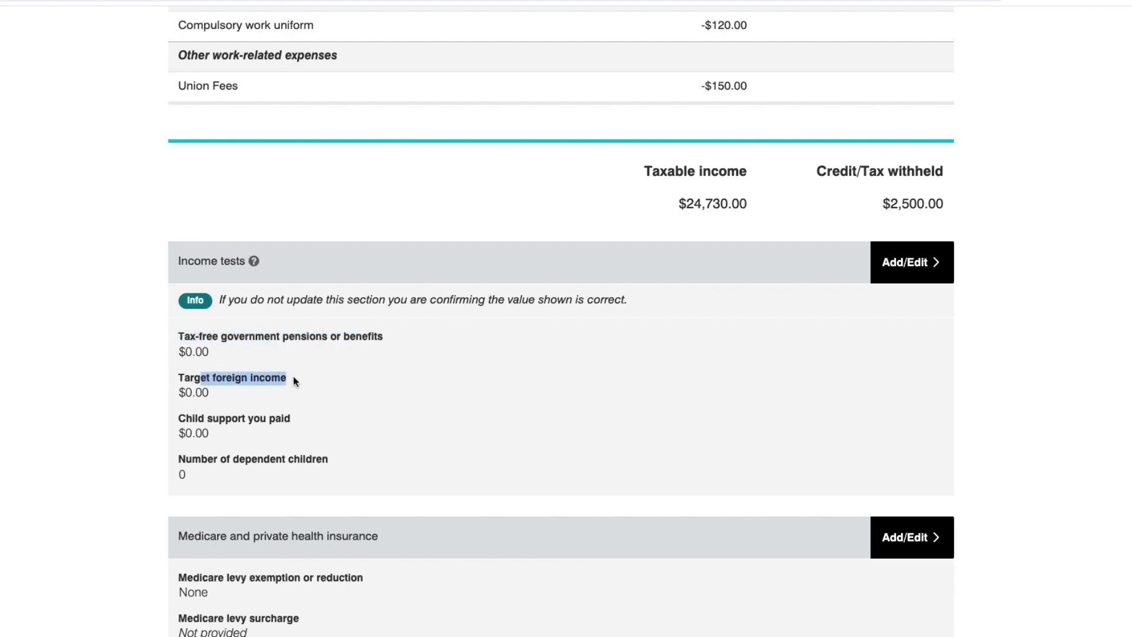
{"action": "left_click_drag", "start_coordinate": [180, 419], "coordinate": [297, 419]}
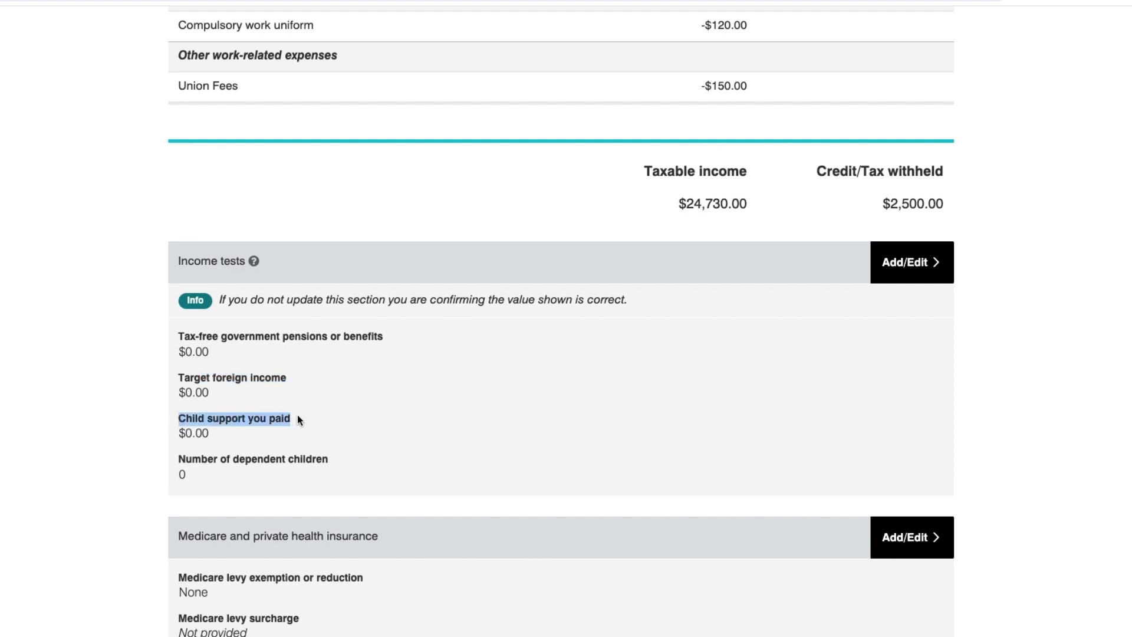
{"action": "left_click", "coordinate": [329, 428]}
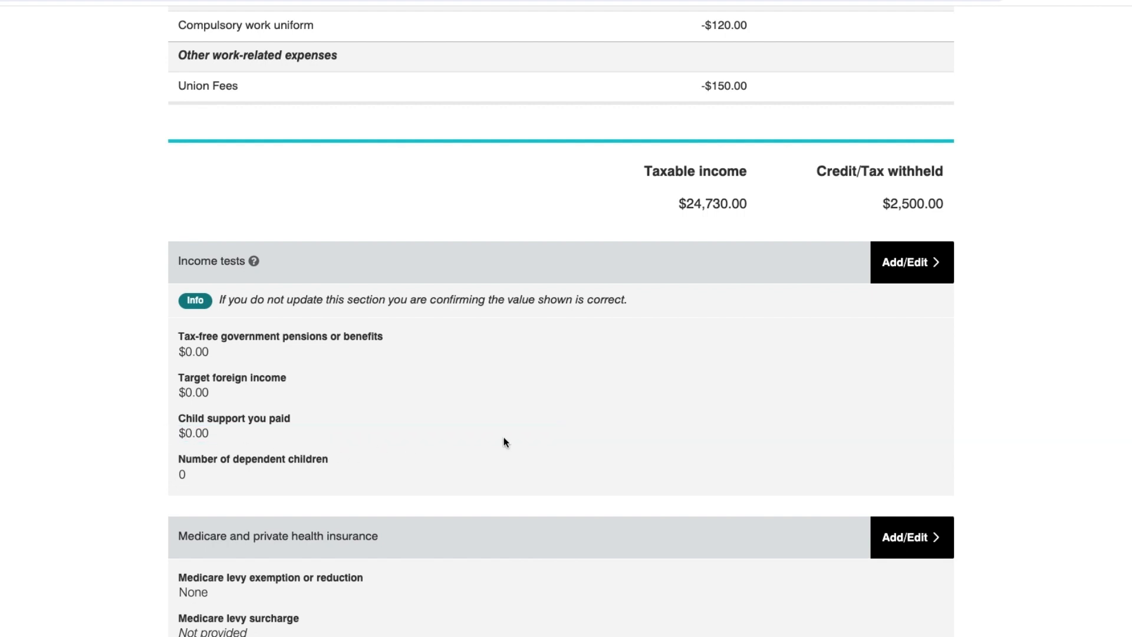
{"action": "left_click", "coordinate": [893, 262]}
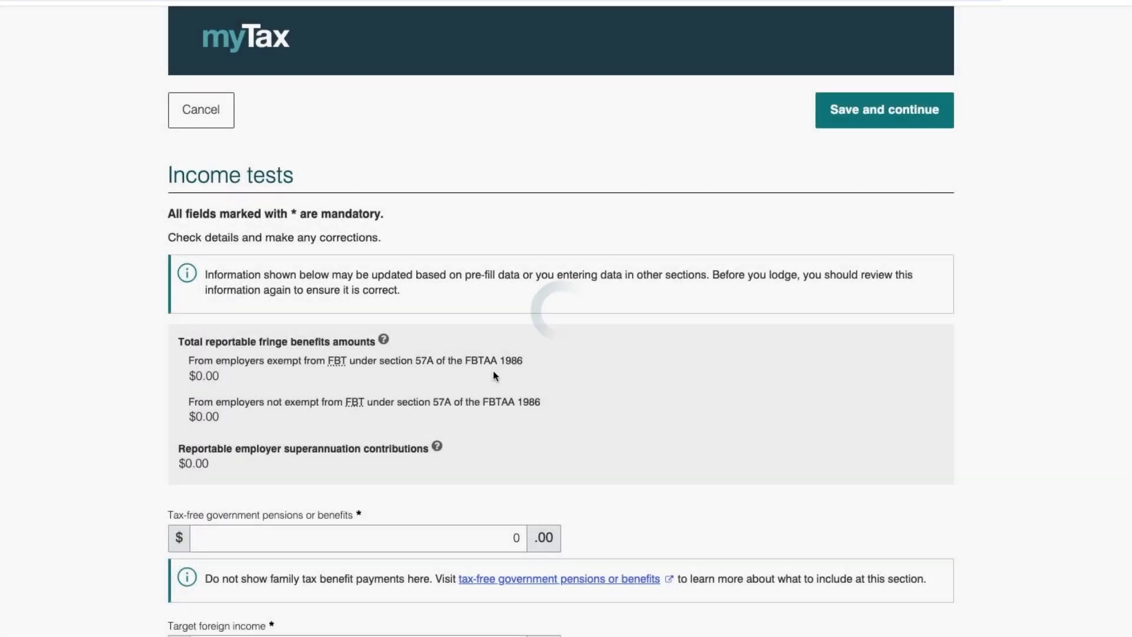
{"action": "scroll", "coordinate": [486, 488], "scroll_direction": "down", "scroll_amount": 2}
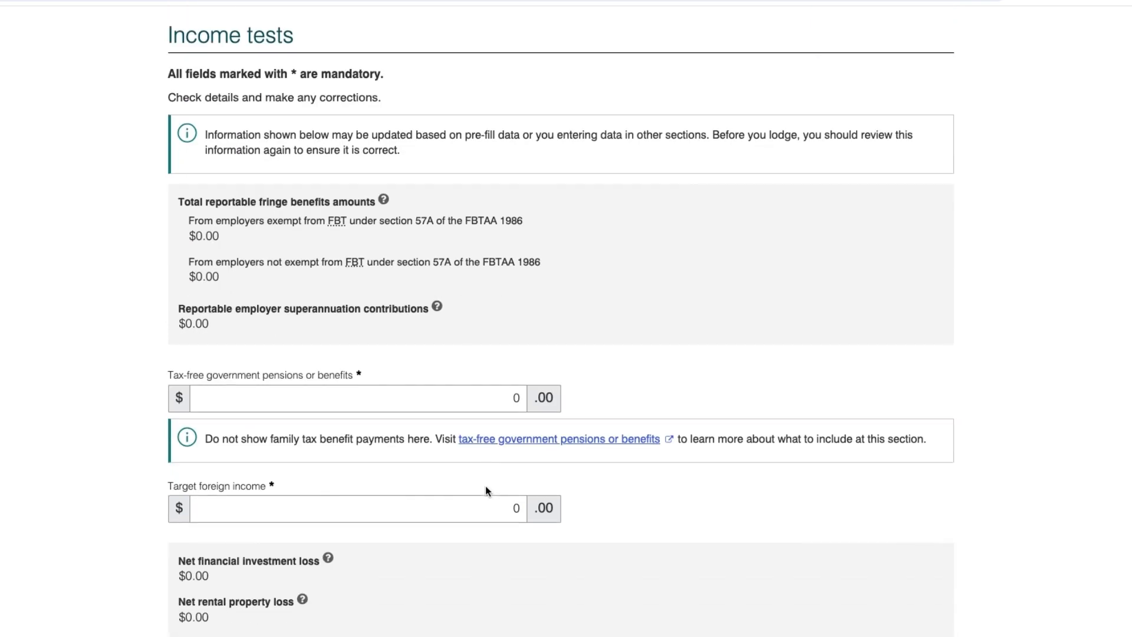
{"action": "scroll", "coordinate": [486, 486], "scroll_direction": "down", "scroll_amount": 4}
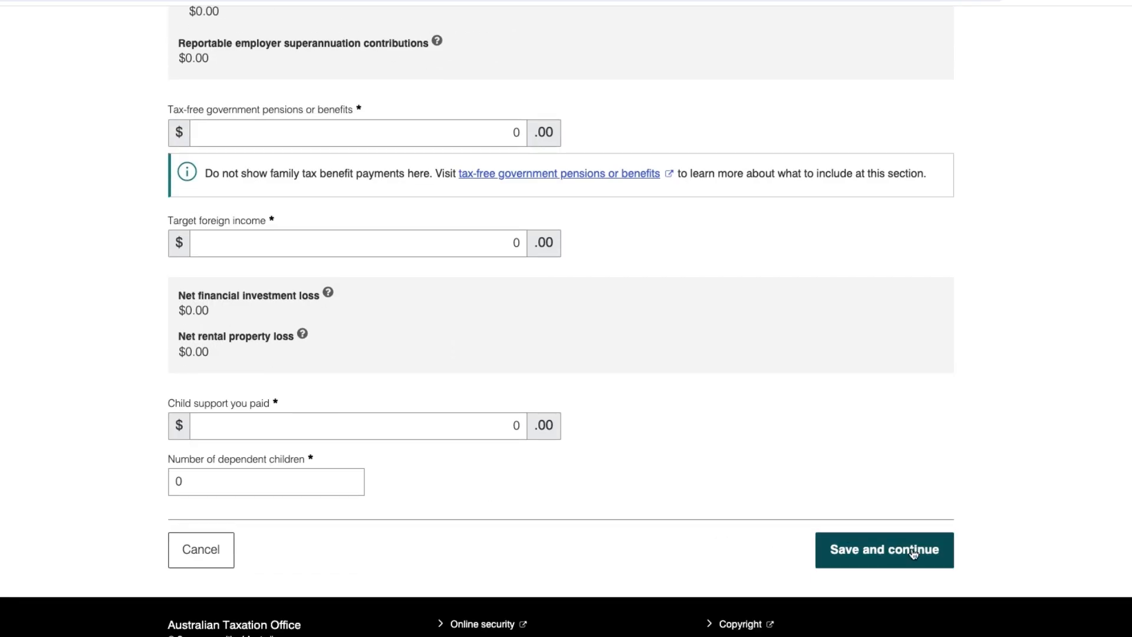
{"action": "left_click", "coordinate": [912, 553]}
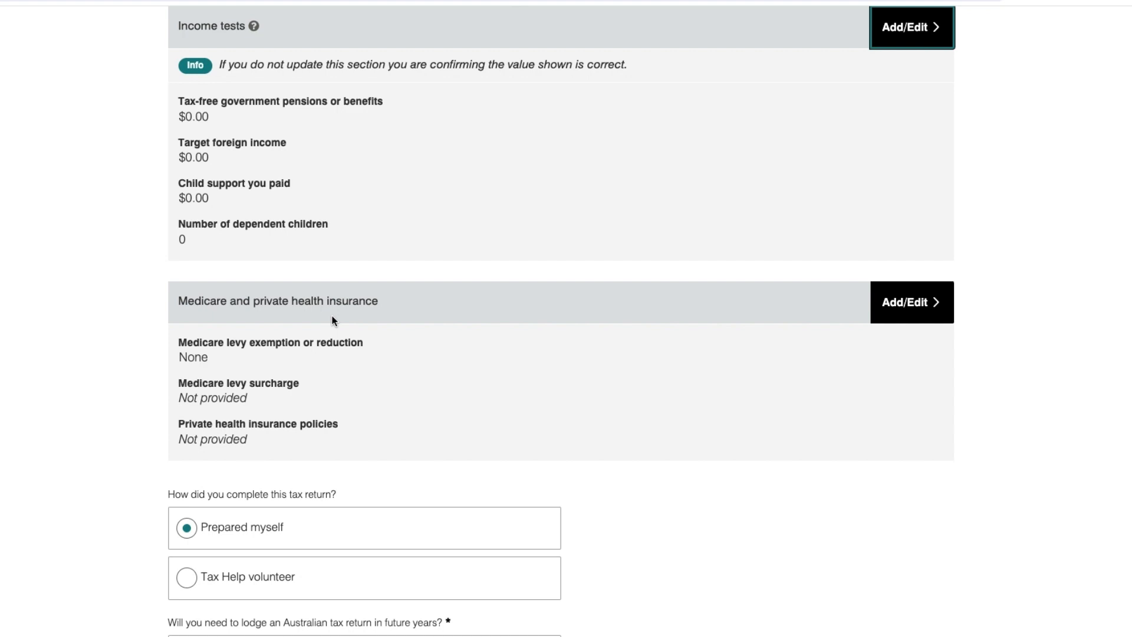
Answer Yes to a Medicare levy exemption, with 365 full days and 0 half days.
{"action": "left_click", "coordinate": [896, 309]}
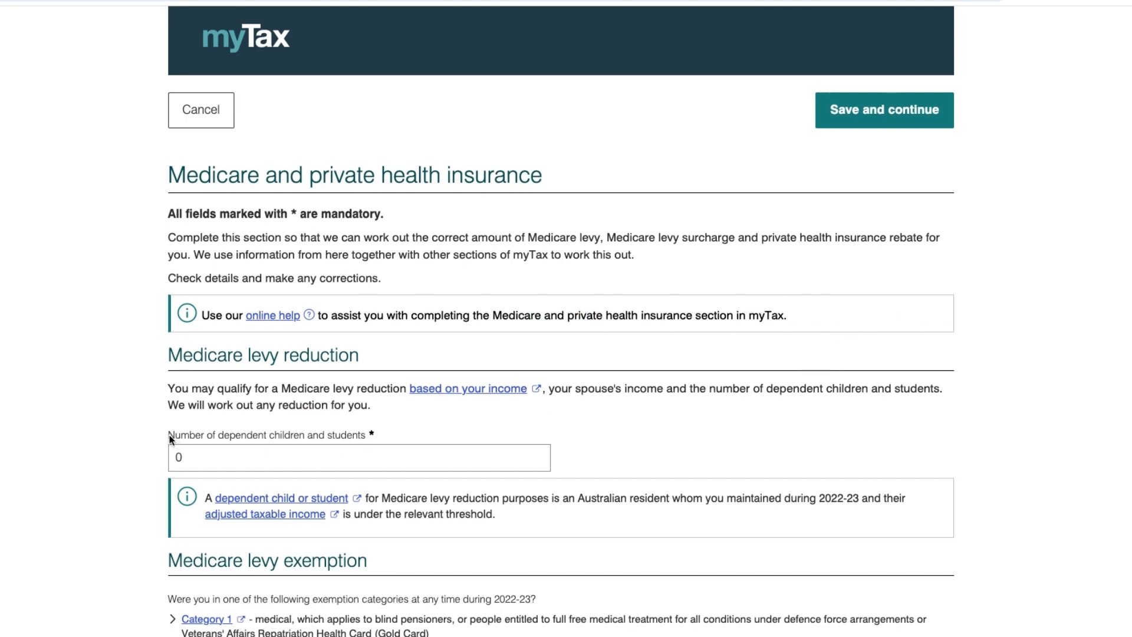
{"action": "scroll", "coordinate": [168, 434], "scroll_direction": "down", "scroll_amount": 3}
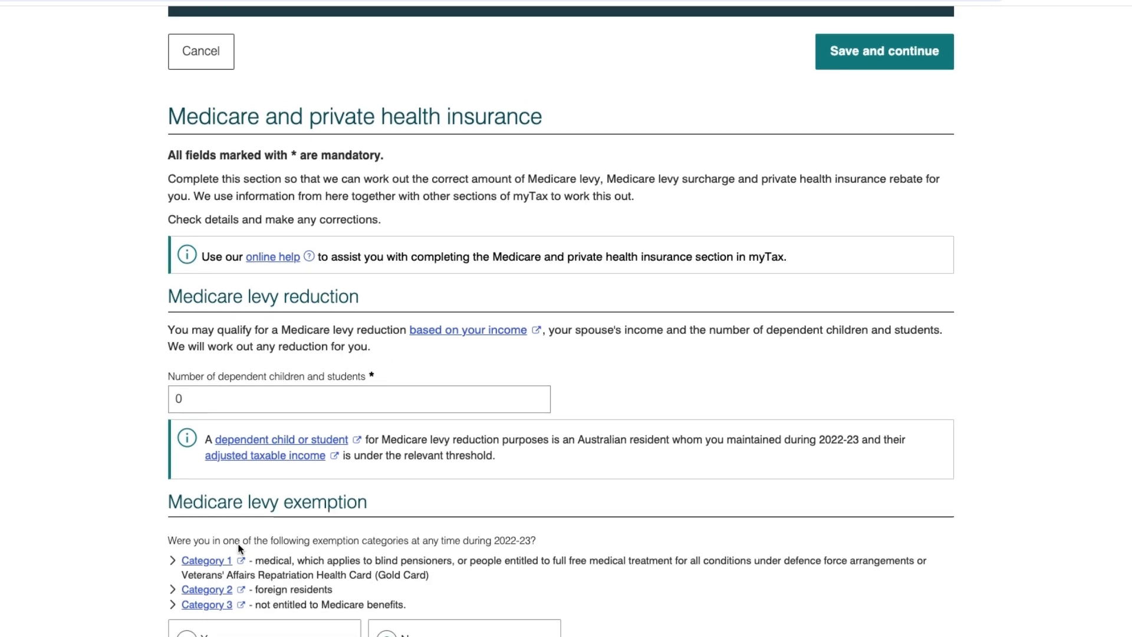
{"action": "scroll", "coordinate": [239, 541], "scroll_direction": "down", "scroll_amount": 2}
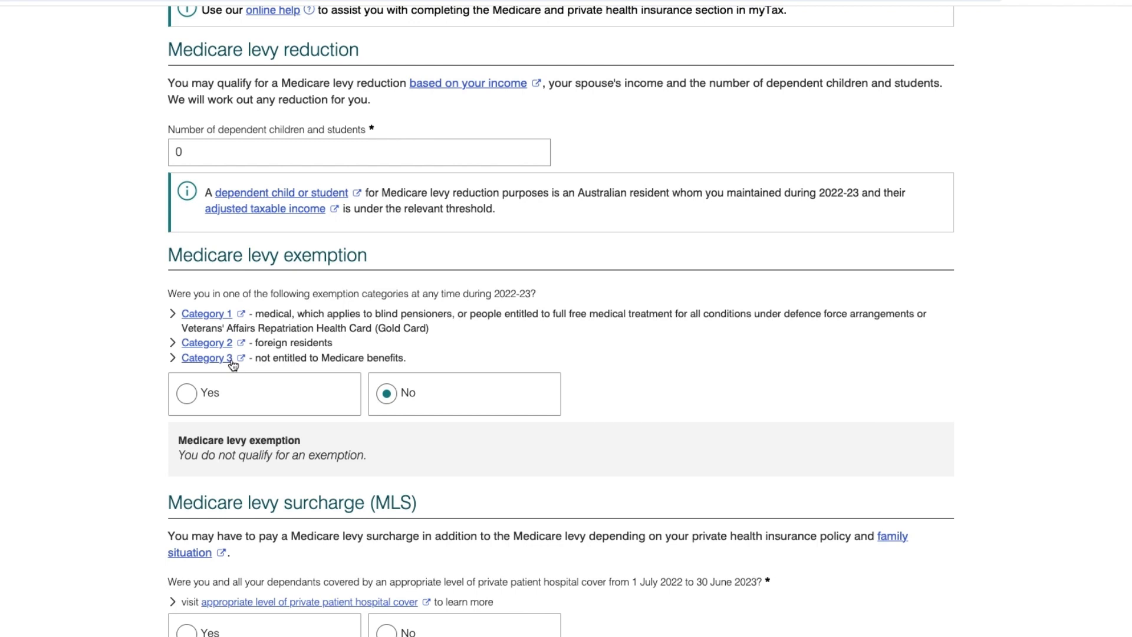
{"action": "left_click", "coordinate": [186, 399]}
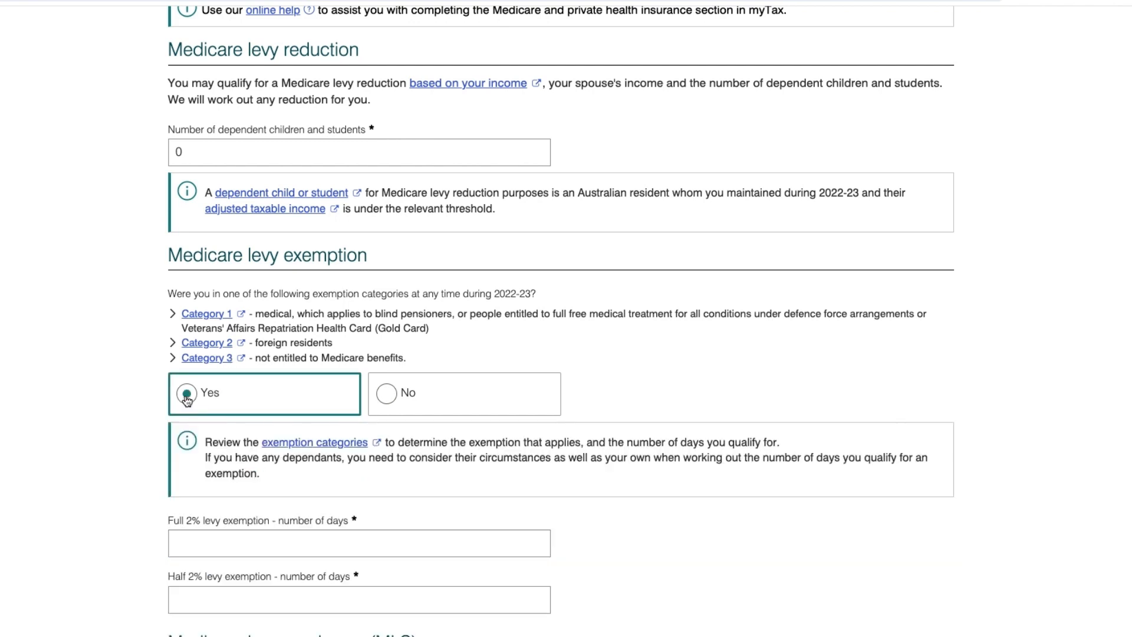
{"action": "scroll", "coordinate": [186, 399], "scroll_direction": "down", "scroll_amount": 3}
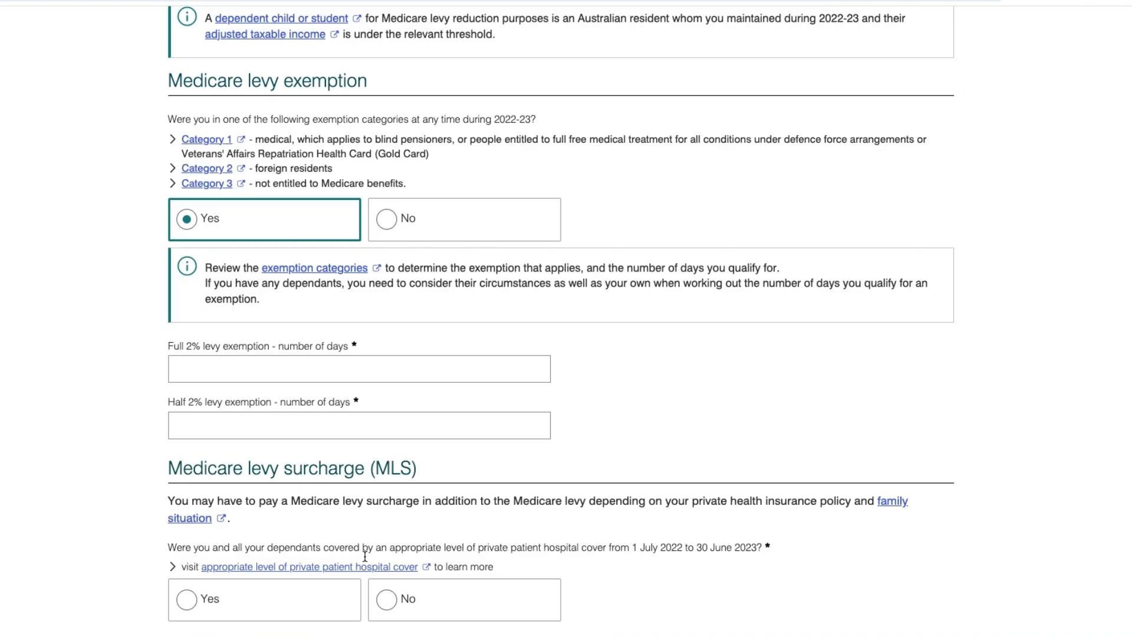
{"action": "left_click", "coordinate": [282, 369]}
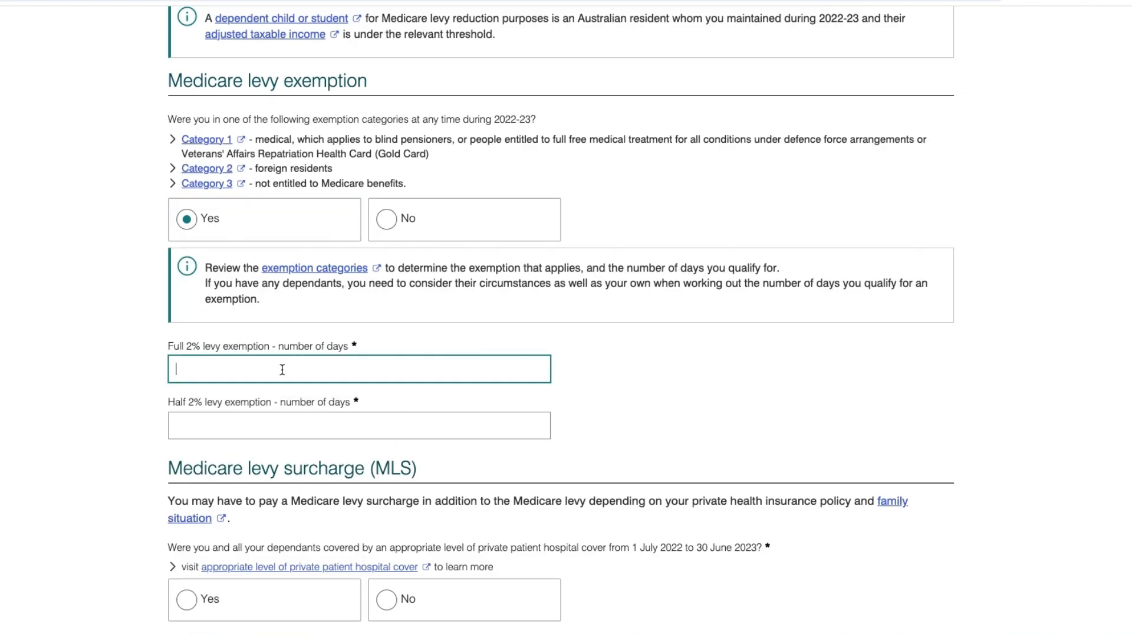
{"action": "type", "text": "365"}
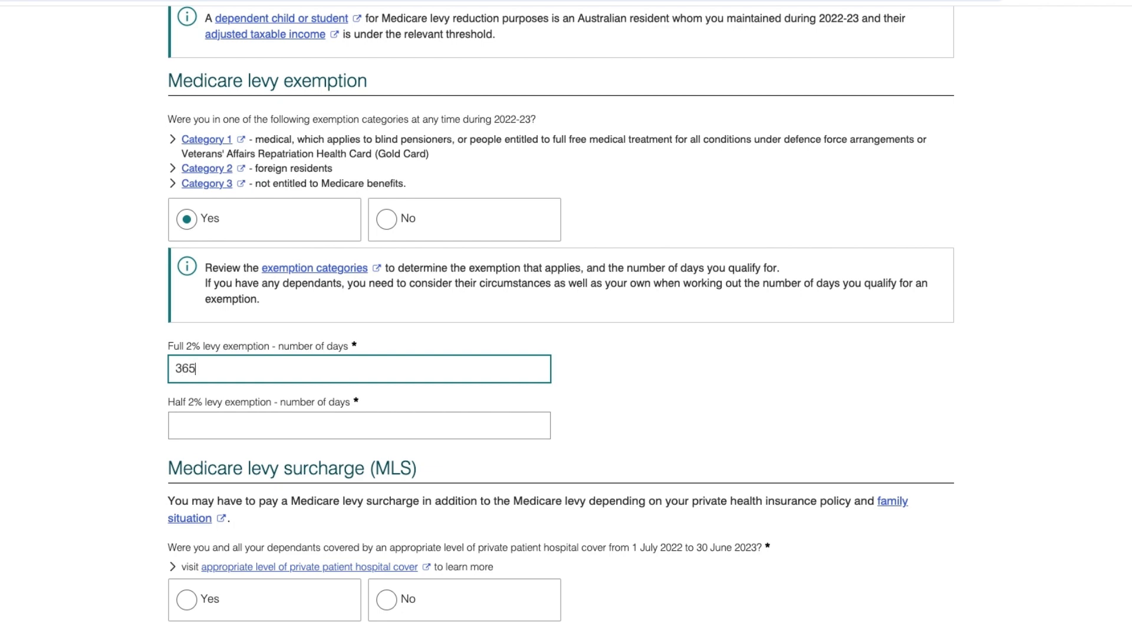
{"action": "left_click", "coordinate": [235, 427]}
{"action": "type", "text": "0"}
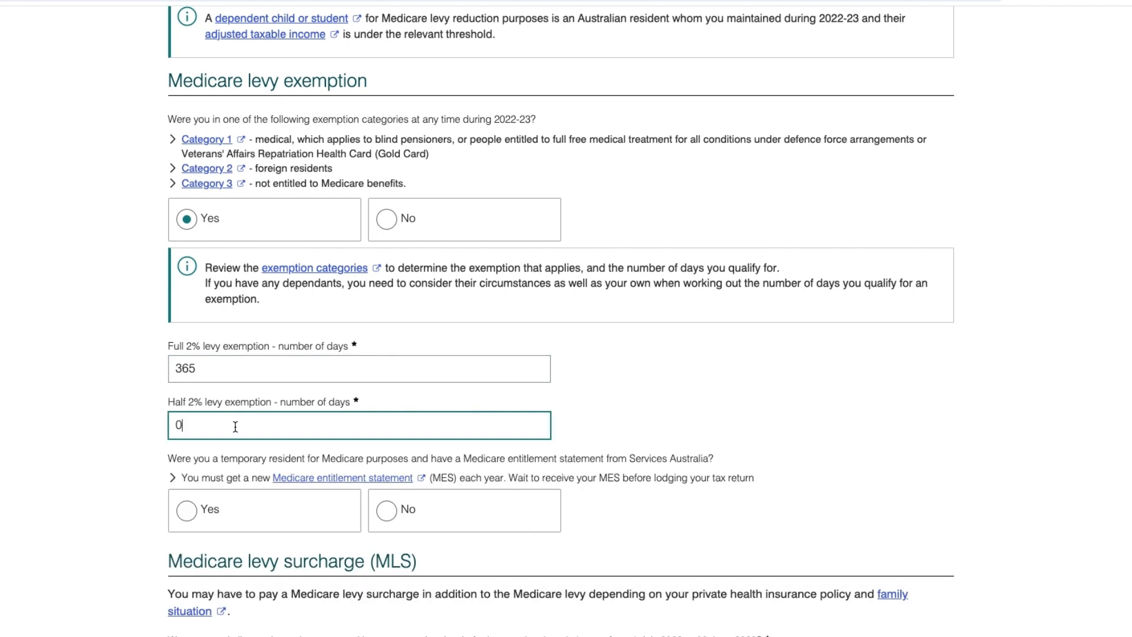
Answer No to being a temporary resident.
{"action": "left_click", "coordinate": [242, 368]}
{"action": "left_click_drag", "start_coordinate": [169, 459], "coordinate": [255, 459]}
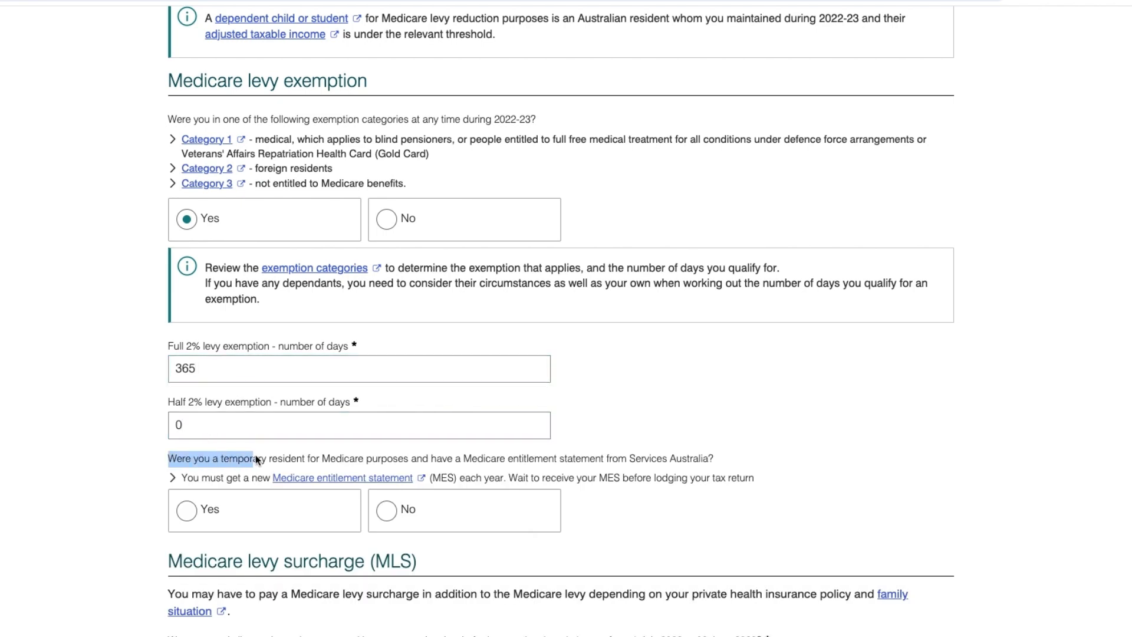
{"action": "left_click_drag", "start_coordinate": [387, 459], "coordinate": [423, 459]}
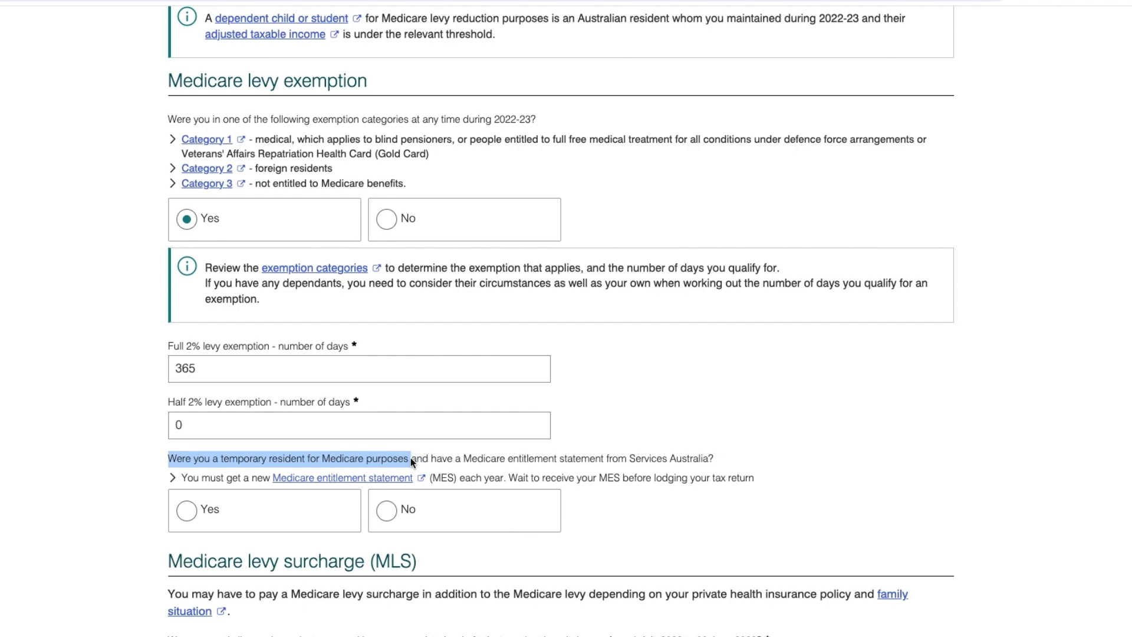
{"action": "left_click", "coordinate": [390, 516]}
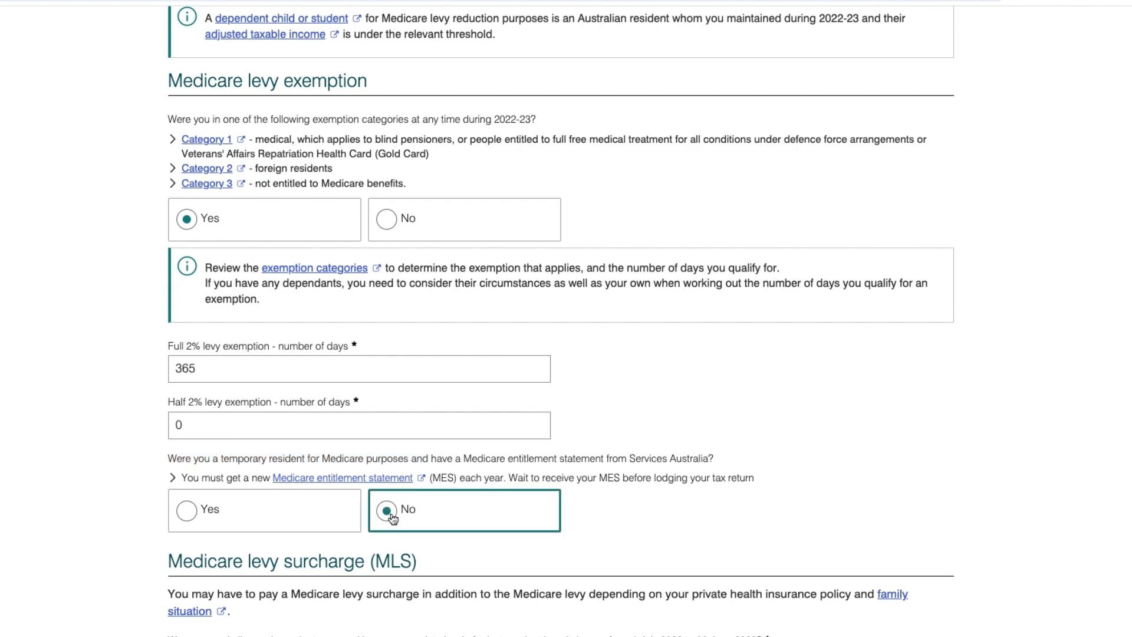
{"action": "scroll", "coordinate": [563, 525], "scroll_direction": "down", "scroll_amount": 4}
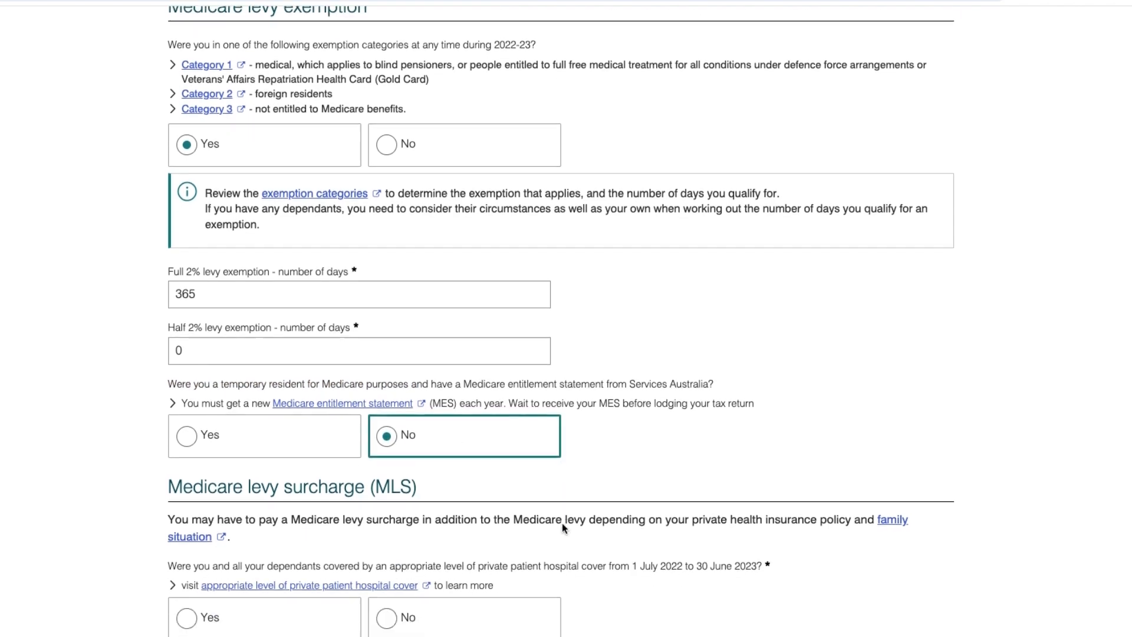
{"action": "scroll", "coordinate": [561, 522], "scroll_direction": "down", "scroll_amount": 2}
{"action": "left_click_drag", "start_coordinate": [169, 231], "coordinate": [363, 233]}
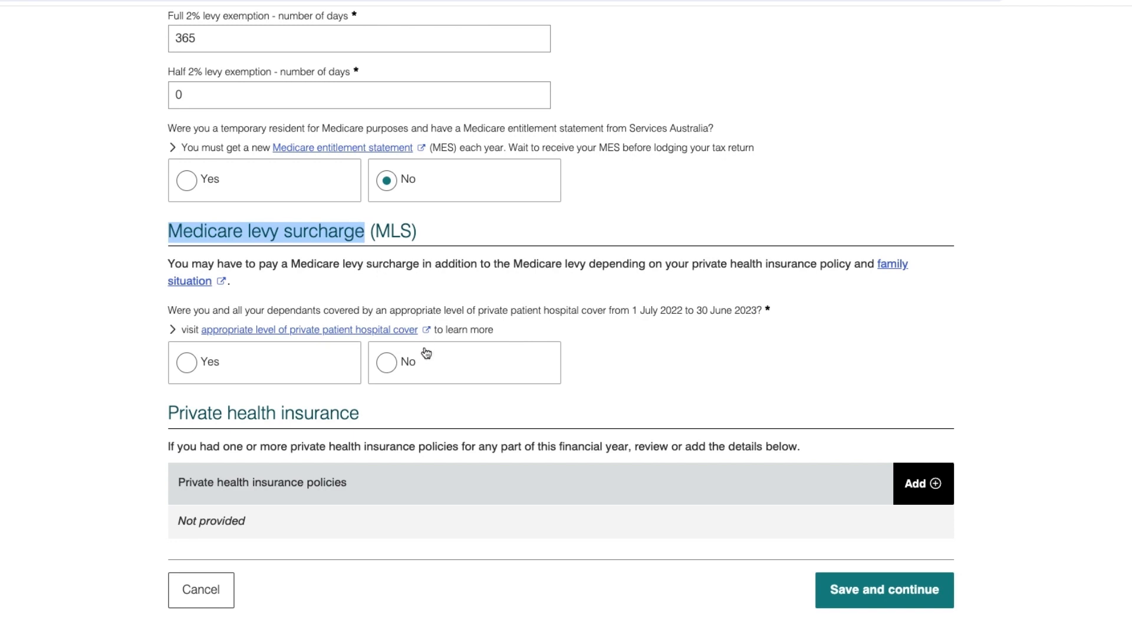
Answer No to private hospital cover and read the Medicare Entitlement Statement note.
{"action": "left_click", "coordinate": [392, 366]}
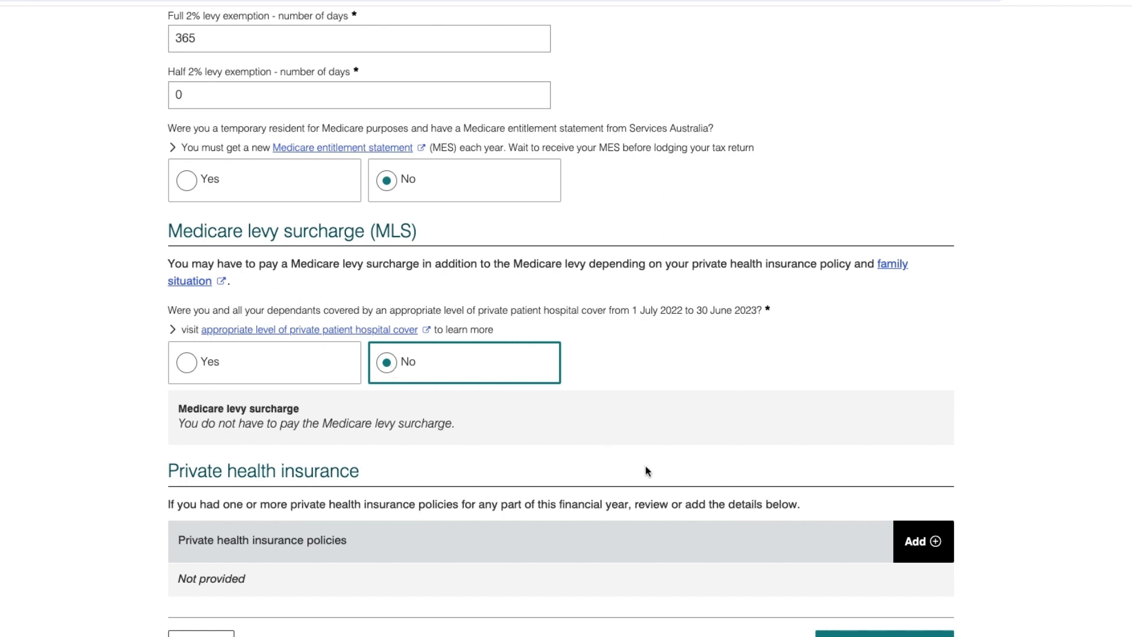
{"action": "scroll", "coordinate": [648, 469], "scroll_direction": "down", "scroll_amount": 1}
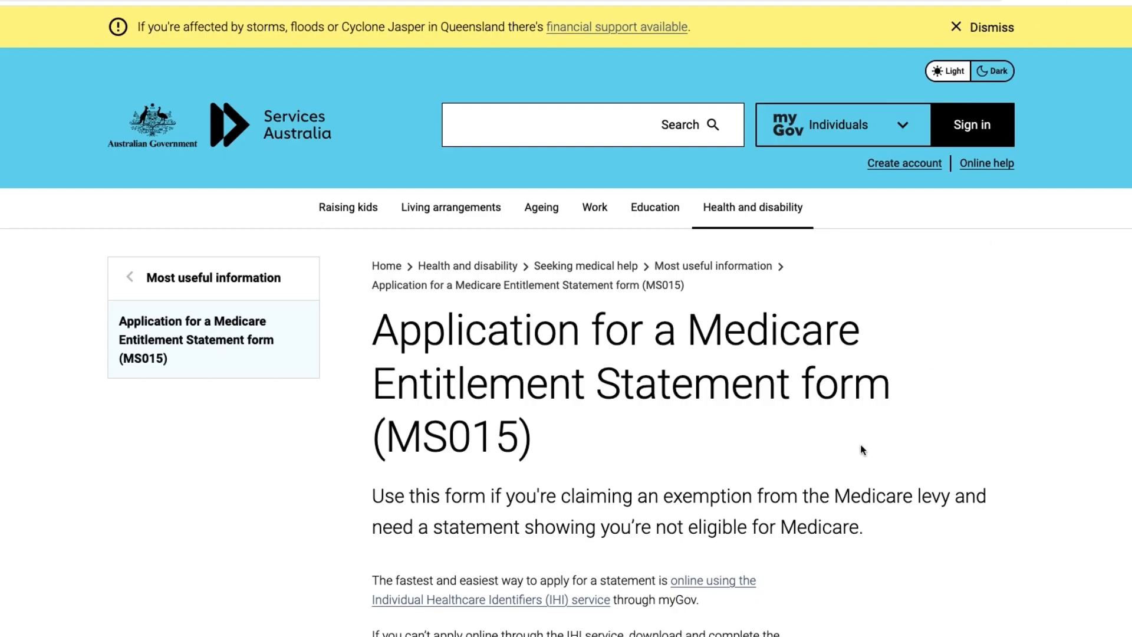
{"action": "left_click_drag", "start_coordinate": [376, 332], "coordinate": [561, 416]}
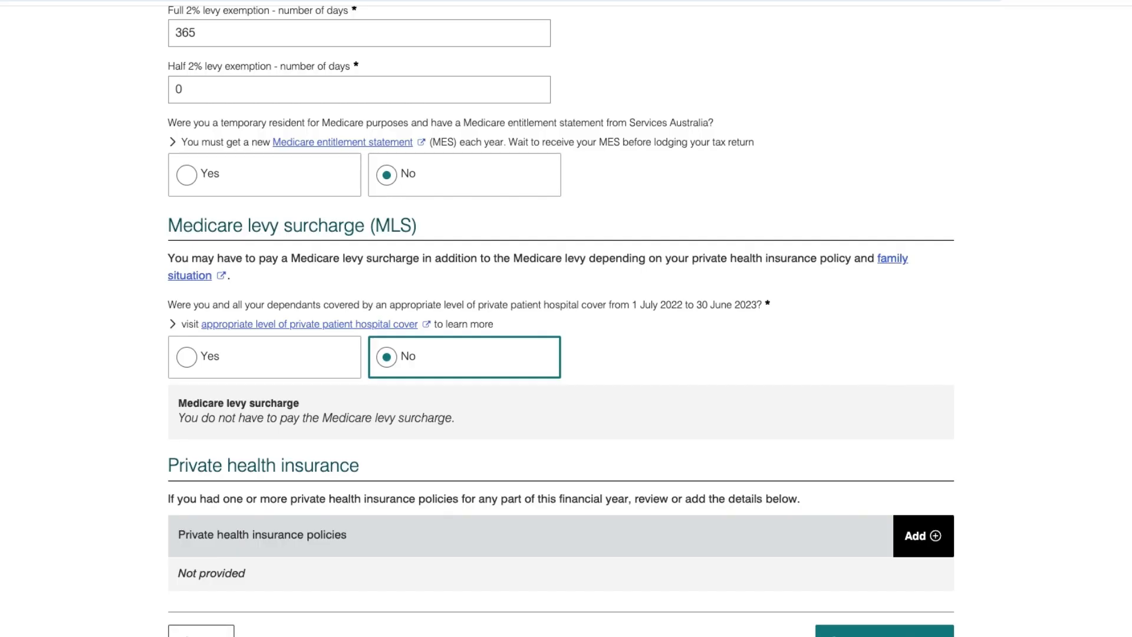
Add a blank private health insurance policy entry, leaving the health insurer ID unselected.
{"action": "left_click", "coordinate": [915, 536]}
{"action": "scroll", "coordinate": [673, 518], "scroll_direction": "down", "scroll_amount": 5}
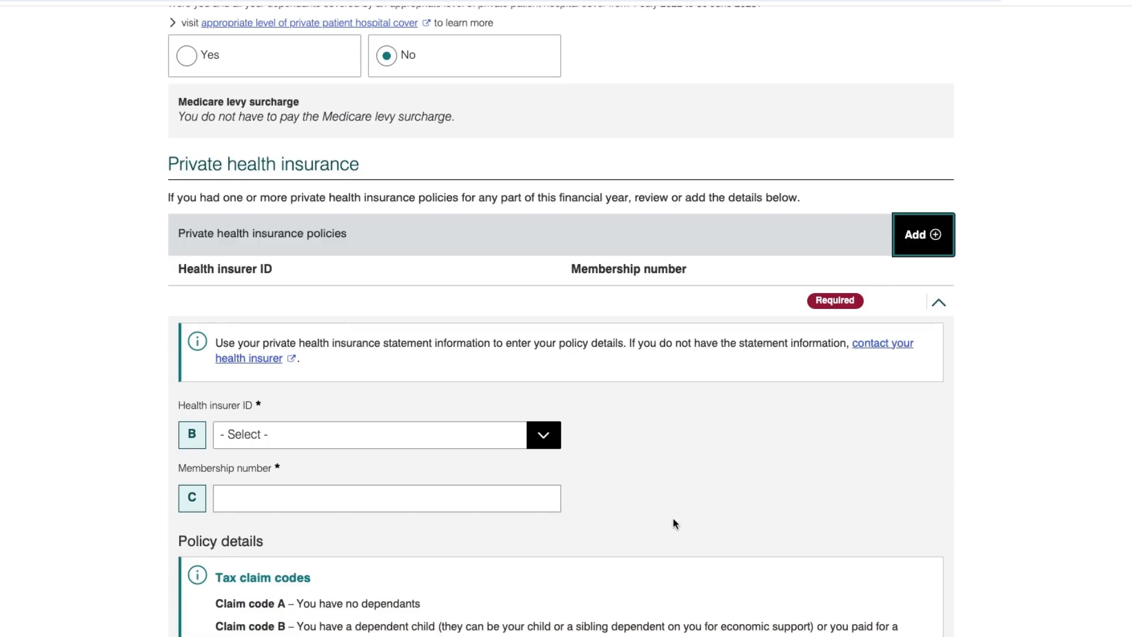
{"action": "scroll", "coordinate": [581, 466], "scroll_direction": "up", "scroll_amount": 2}
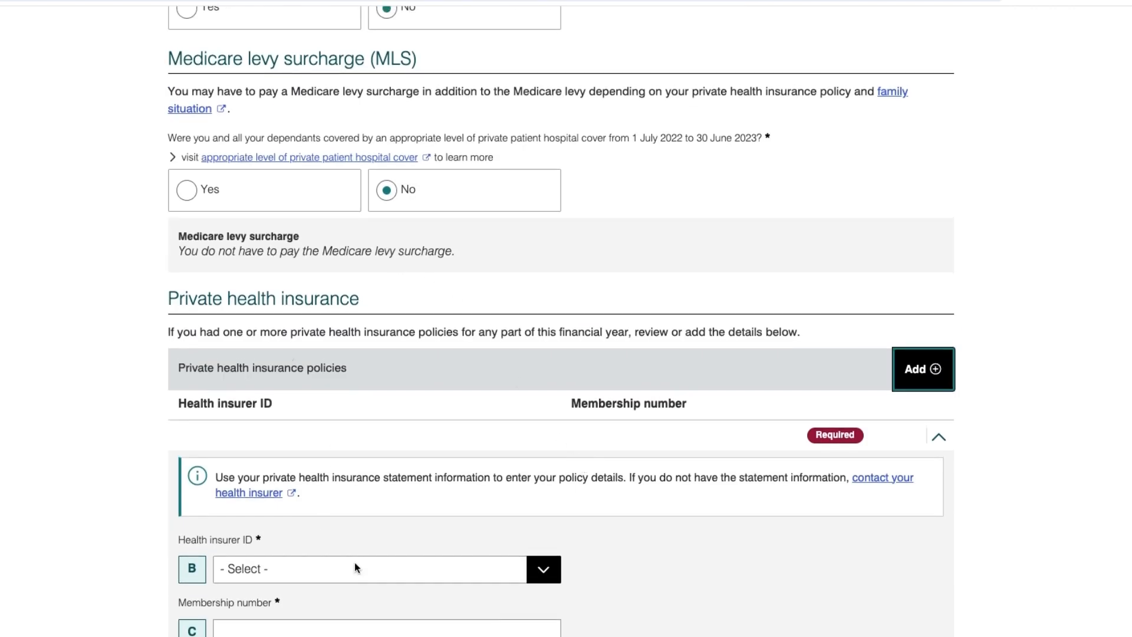
{"action": "left_click", "coordinate": [373, 568]}
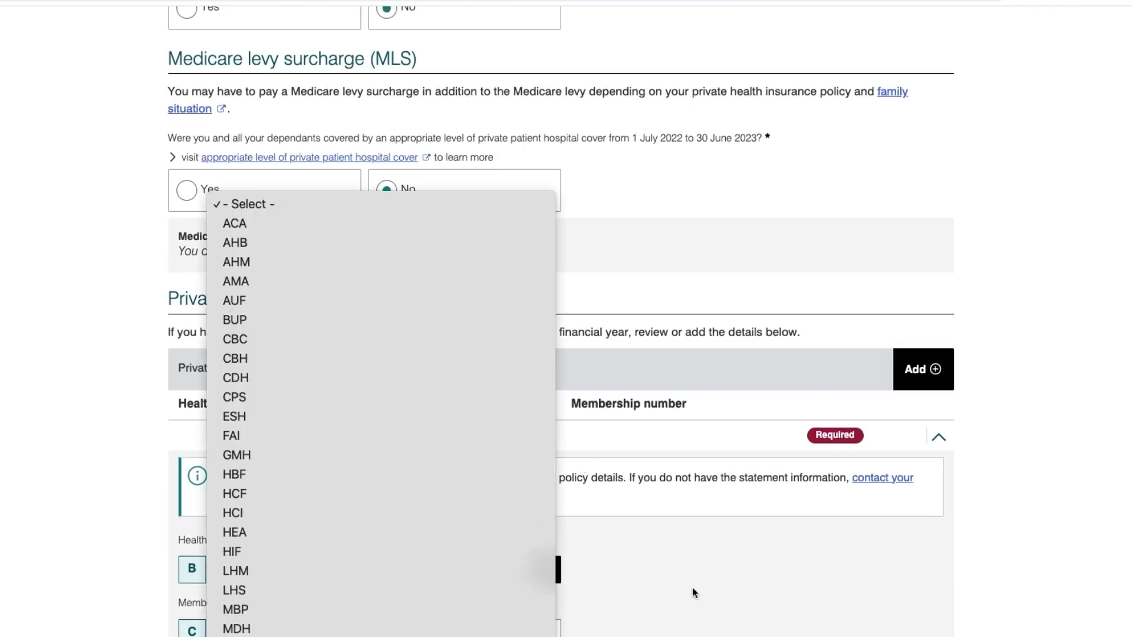
{"action": "left_click", "coordinate": [692, 586]}
{"action": "scroll", "coordinate": [664, 590], "scroll_direction": "down", "scroll_amount": 14}
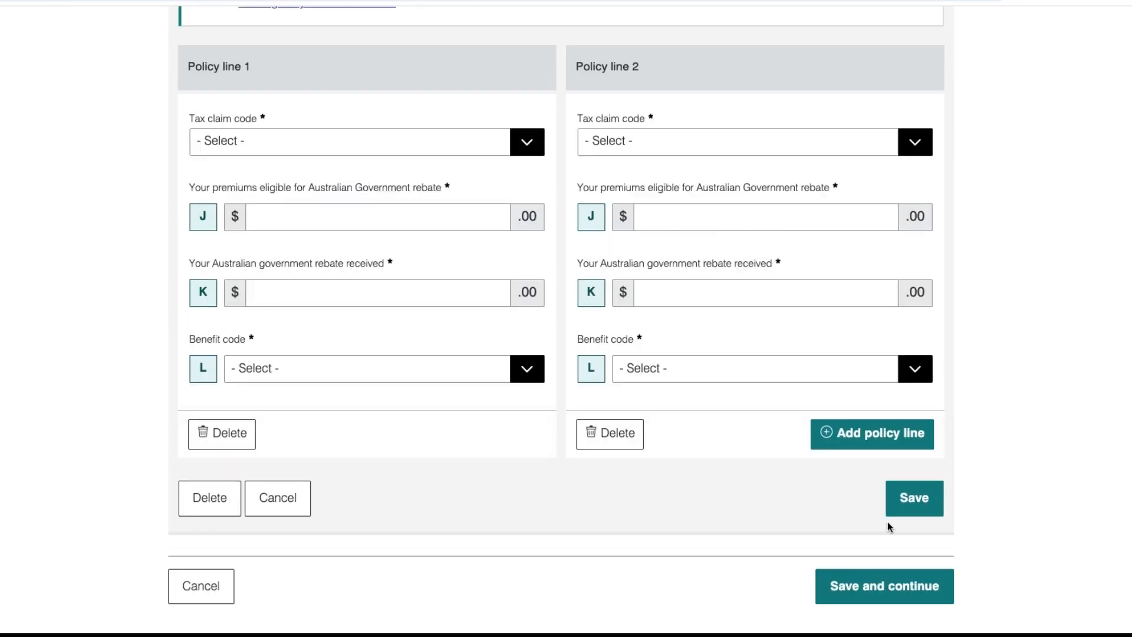
Save the Medicare details and review the updated return summary.
{"action": "left_click", "coordinate": [883, 584]}
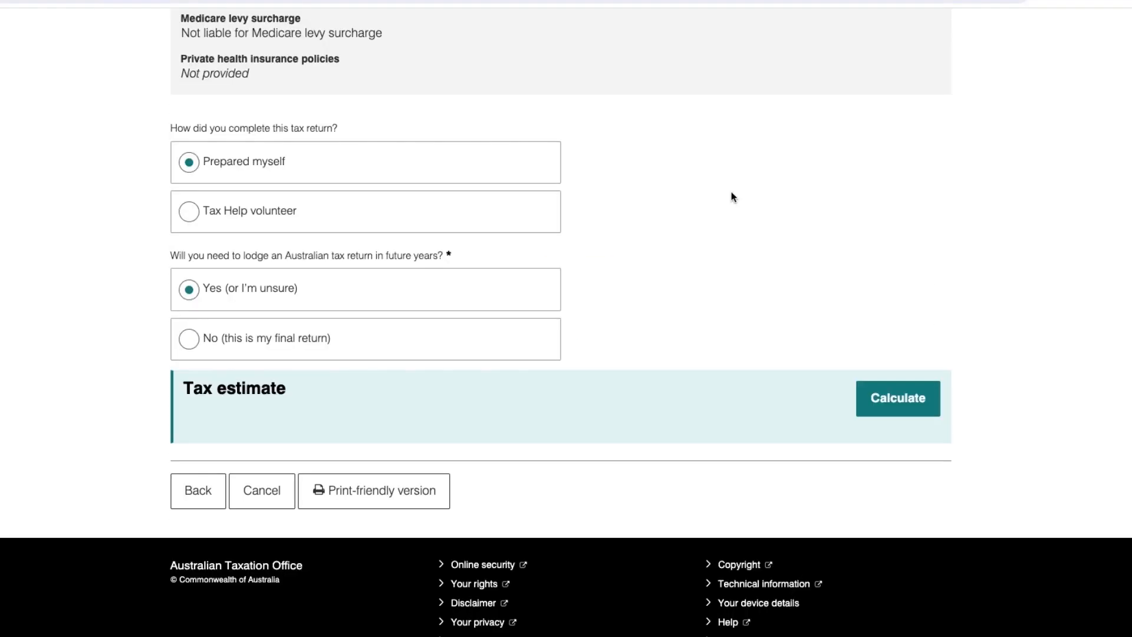
{"action": "scroll", "coordinate": [704, 203], "scroll_direction": "up", "scroll_amount": 2}
{"action": "scroll", "coordinate": [704, 201], "scroll_direction": "up", "scroll_amount": 5}
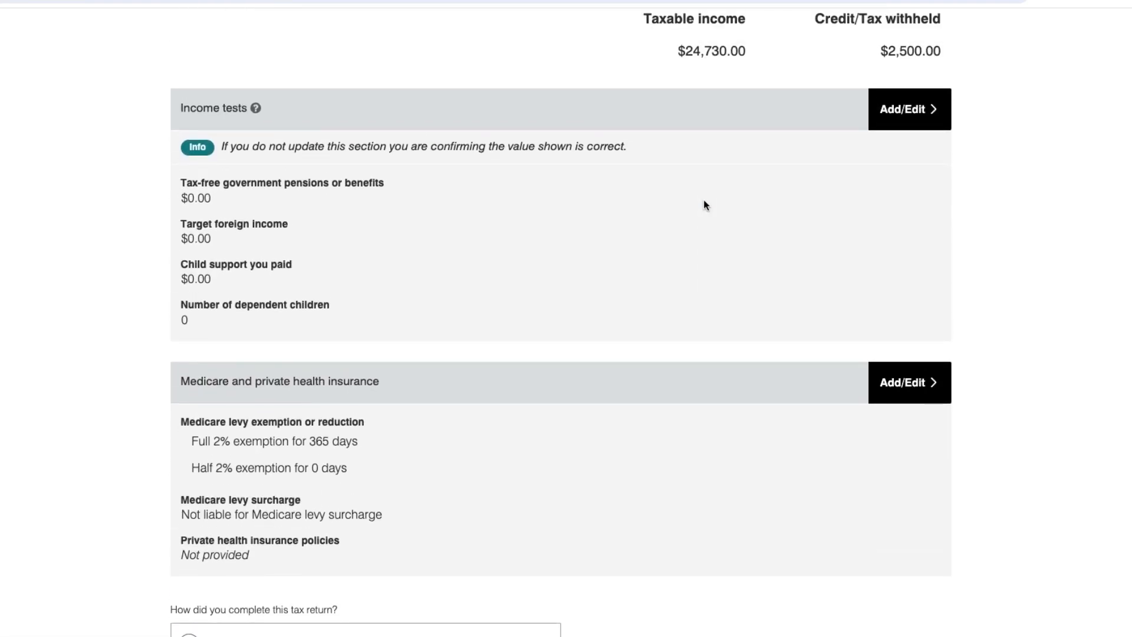
{"action": "scroll", "coordinate": [704, 205], "scroll_direction": "down", "scroll_amount": 2}
{"action": "scroll", "coordinate": [704, 206], "scroll_direction": "up", "scroll_amount": 8}
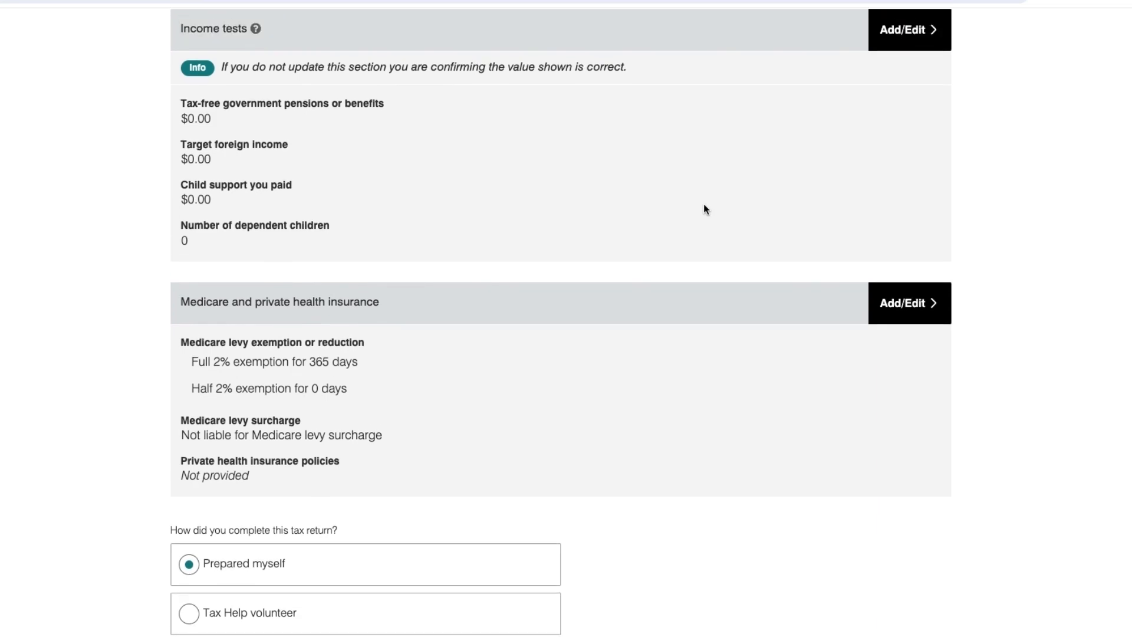
{"action": "scroll", "coordinate": [704, 206], "scroll_direction": "up", "scroll_amount": 2}
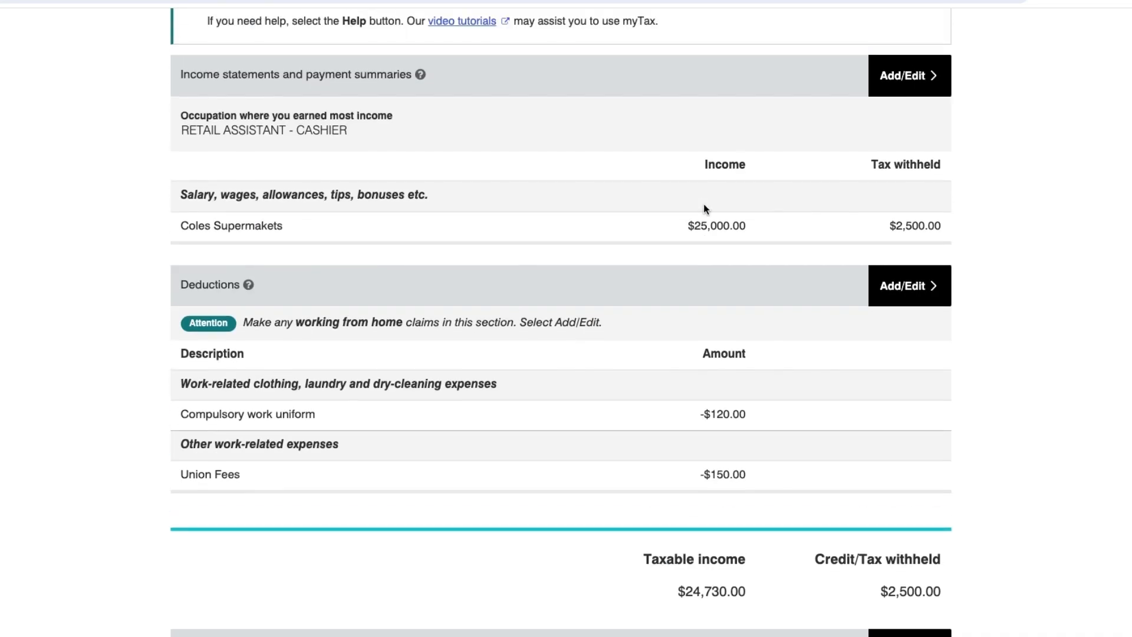
{"action": "scroll", "coordinate": [702, 203], "scroll_direction": "up", "scroll_amount": 5}
{"action": "scroll", "coordinate": [703, 204], "scroll_direction": "down", "scroll_amount": 2}
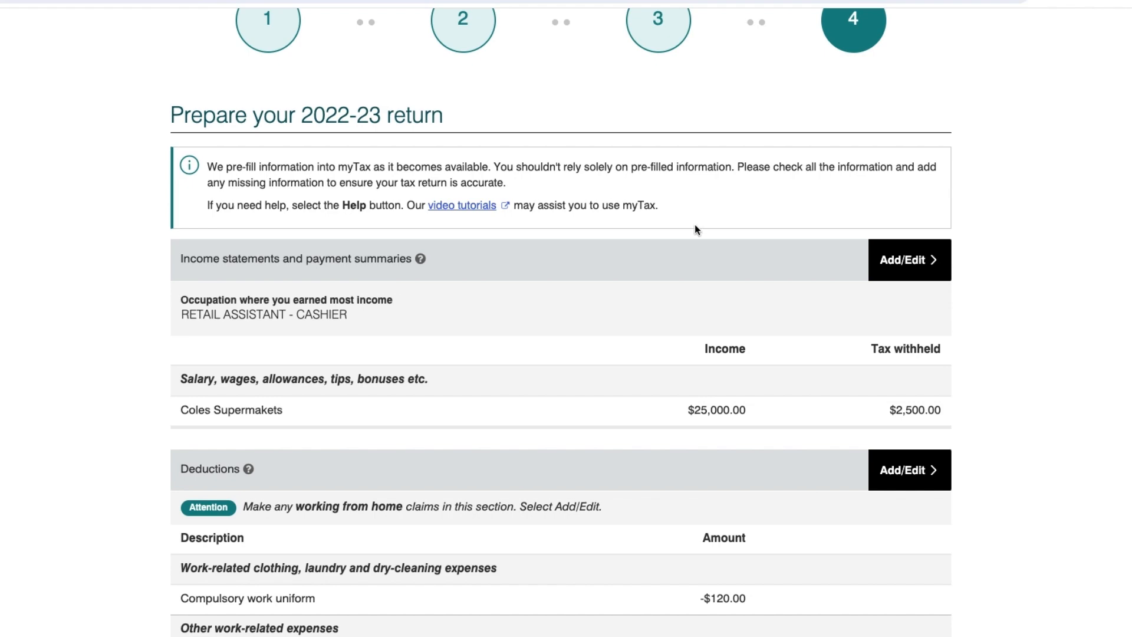
Mark the return as Prepared myself and answer Yes to needing future returns.
{"action": "scroll", "coordinate": [693, 230], "scroll_direction": "down", "scroll_amount": 4}
{"action": "scroll", "coordinate": [691, 238], "scroll_direction": "down", "scroll_amount": 14}
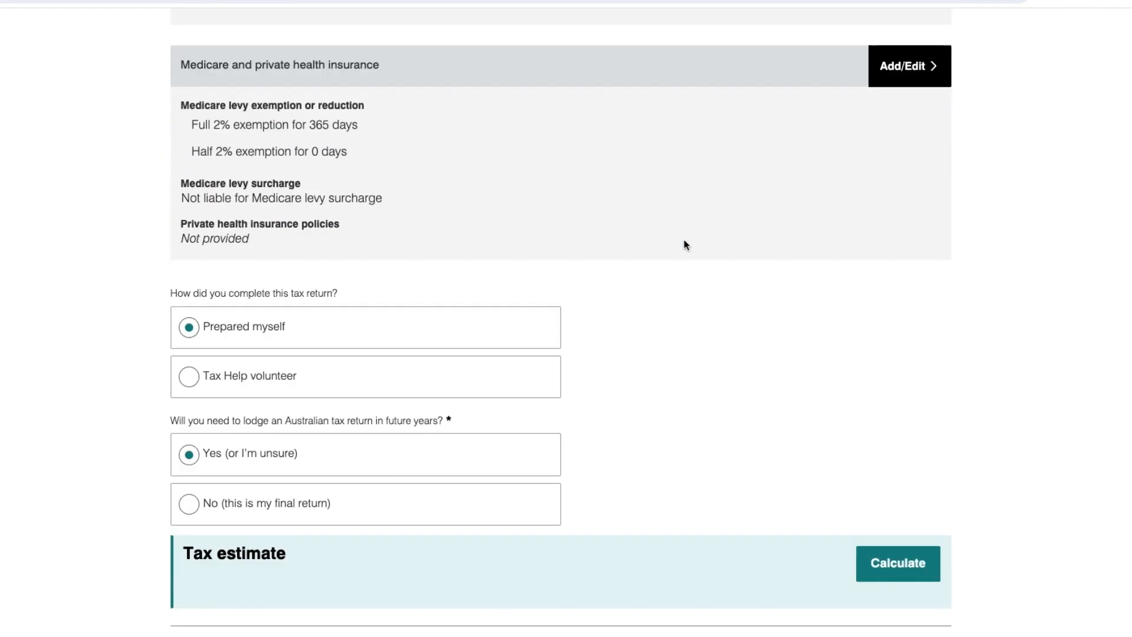
{"action": "scroll", "coordinate": [684, 244], "scroll_direction": "down", "scroll_amount": 1}
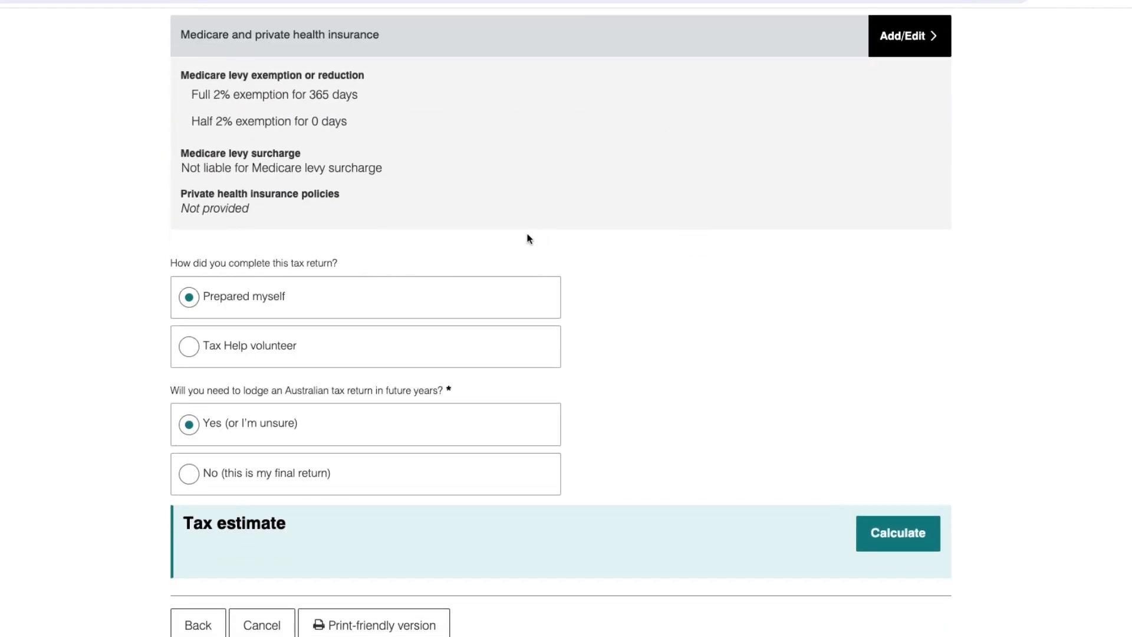
{"action": "left_click", "coordinate": [221, 300]}
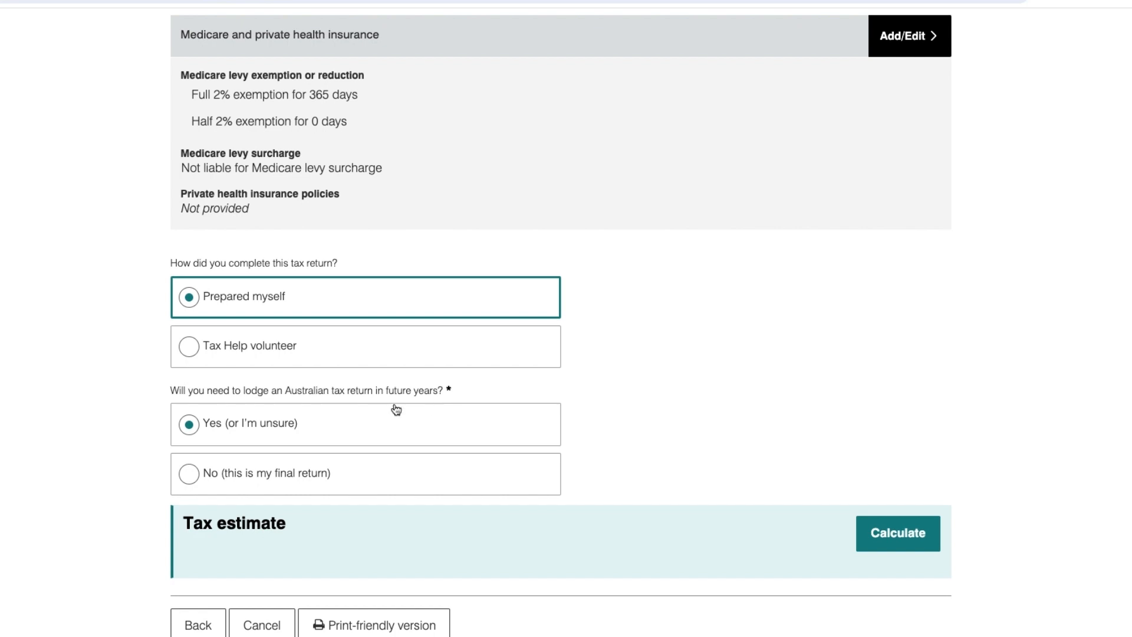
{"action": "left_click", "coordinate": [275, 424]}
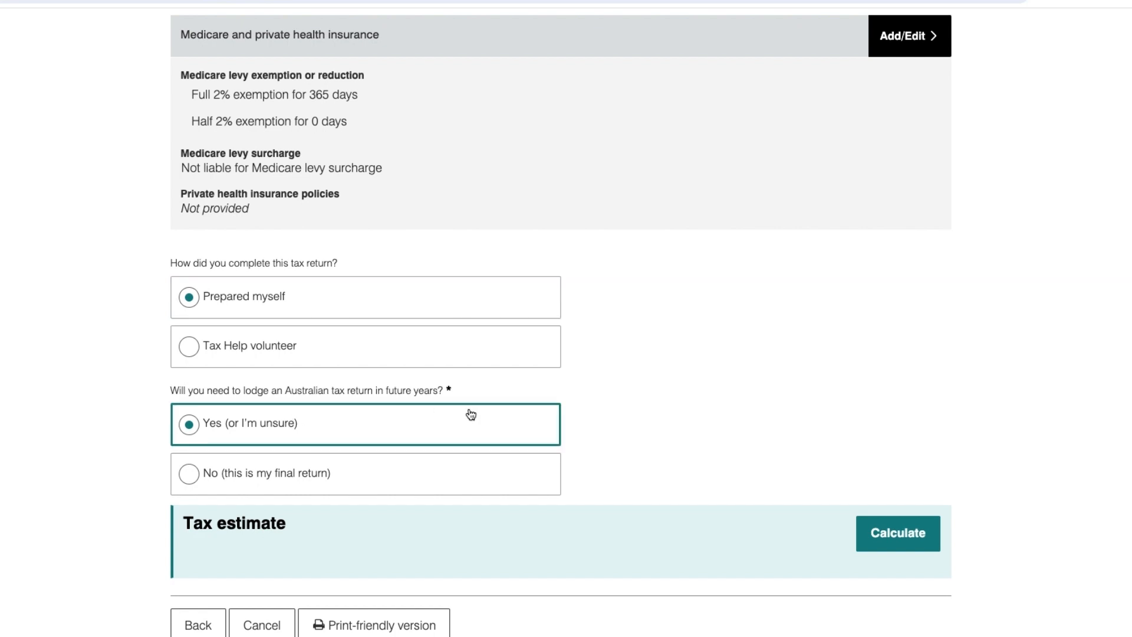
Calculate the $1,959.30 refund estimate and show its calculation breakdown.
{"action": "left_click", "coordinate": [888, 526]}
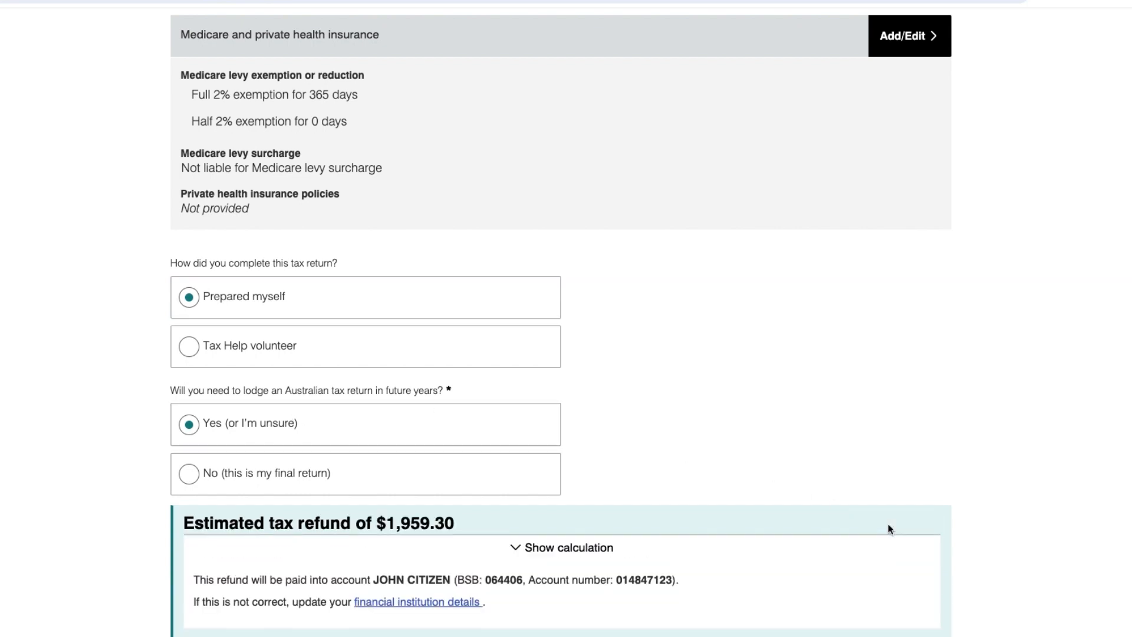
{"action": "scroll", "coordinate": [887, 527], "scroll_direction": "down", "scroll_amount": 7}
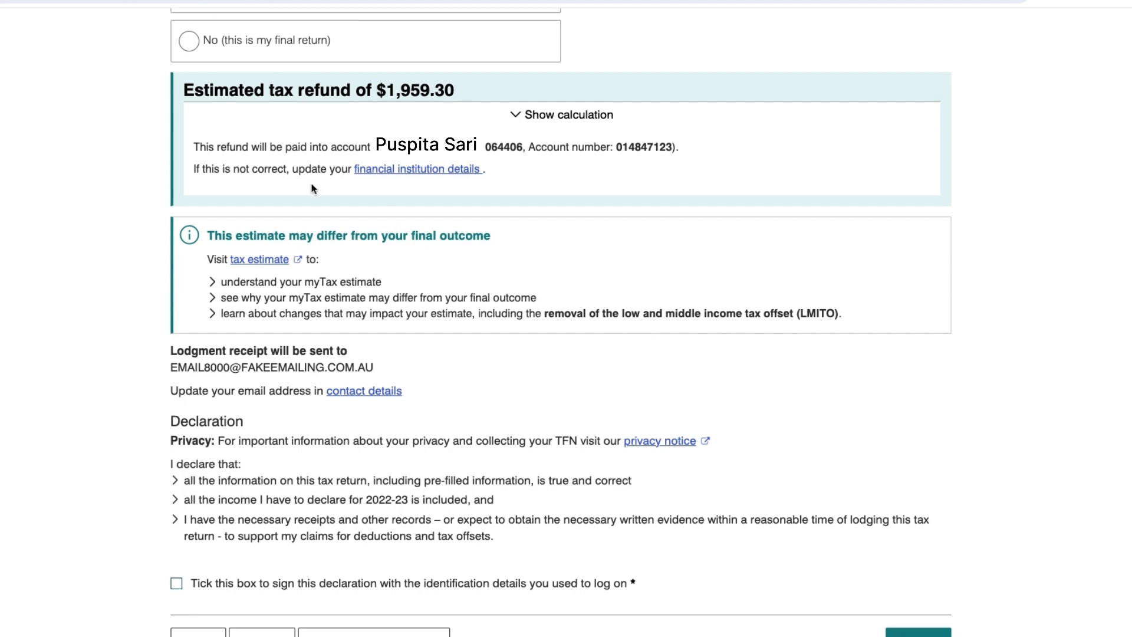
{"action": "left_click_drag", "start_coordinate": [372, 89], "coordinate": [388, 87]}
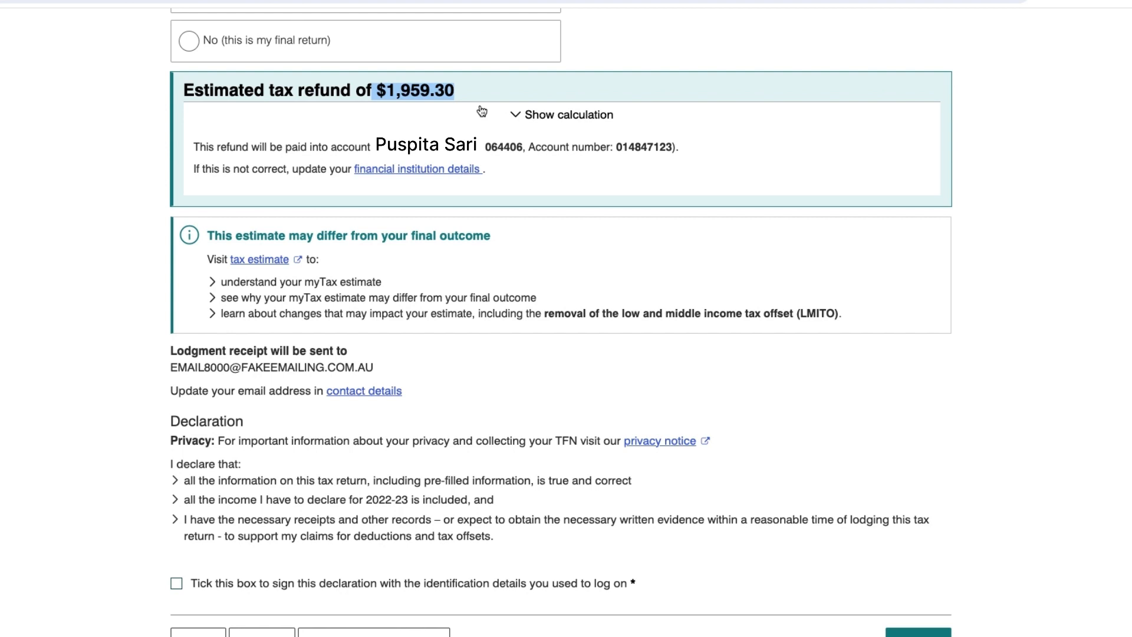
{"action": "left_click", "coordinate": [539, 117]}
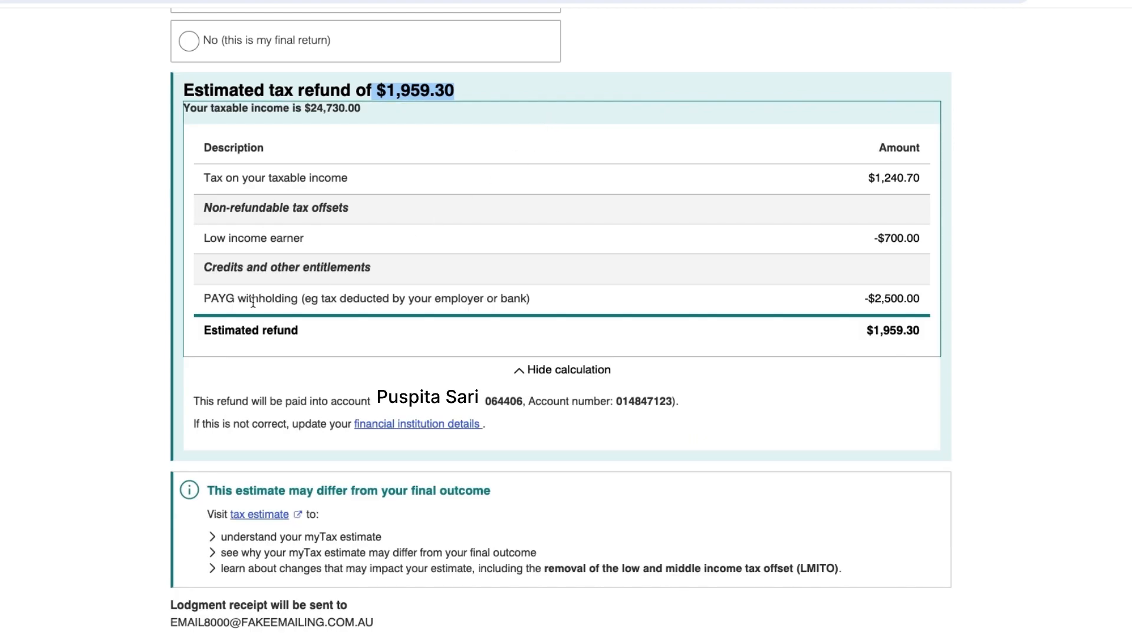
{"action": "left_click_drag", "start_coordinate": [204, 299], "coordinate": [237, 300]}
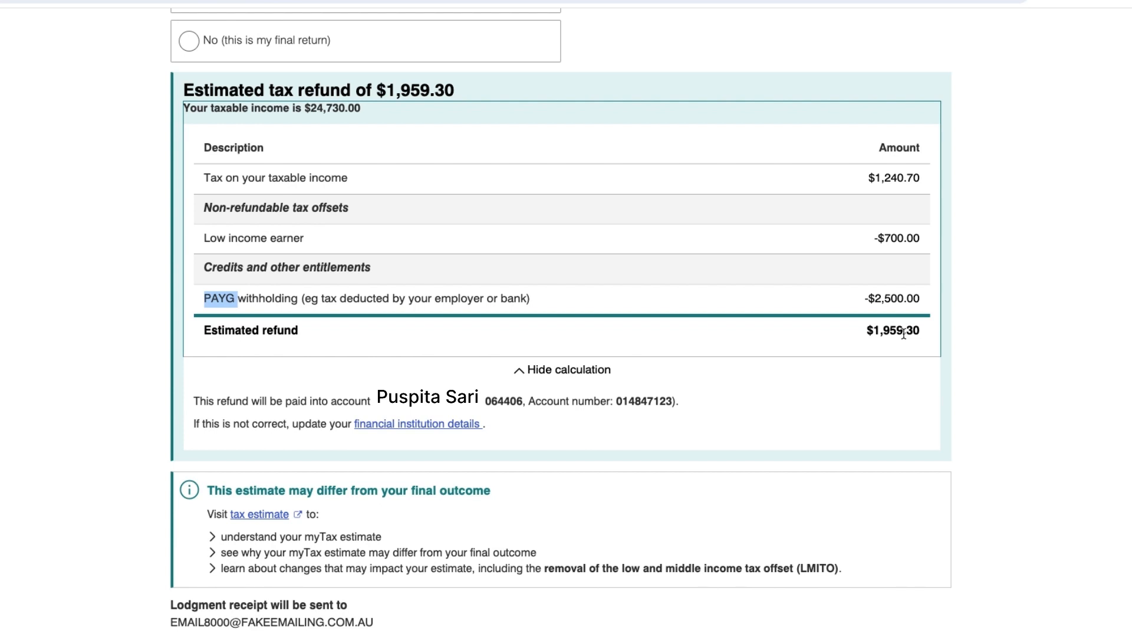
Sign the declaration and lodge the 2022-23 tax return.
{"action": "scroll", "coordinate": [903, 333], "scroll_direction": "down", "scroll_amount": 5}
{"action": "left_click", "coordinate": [176, 511]}
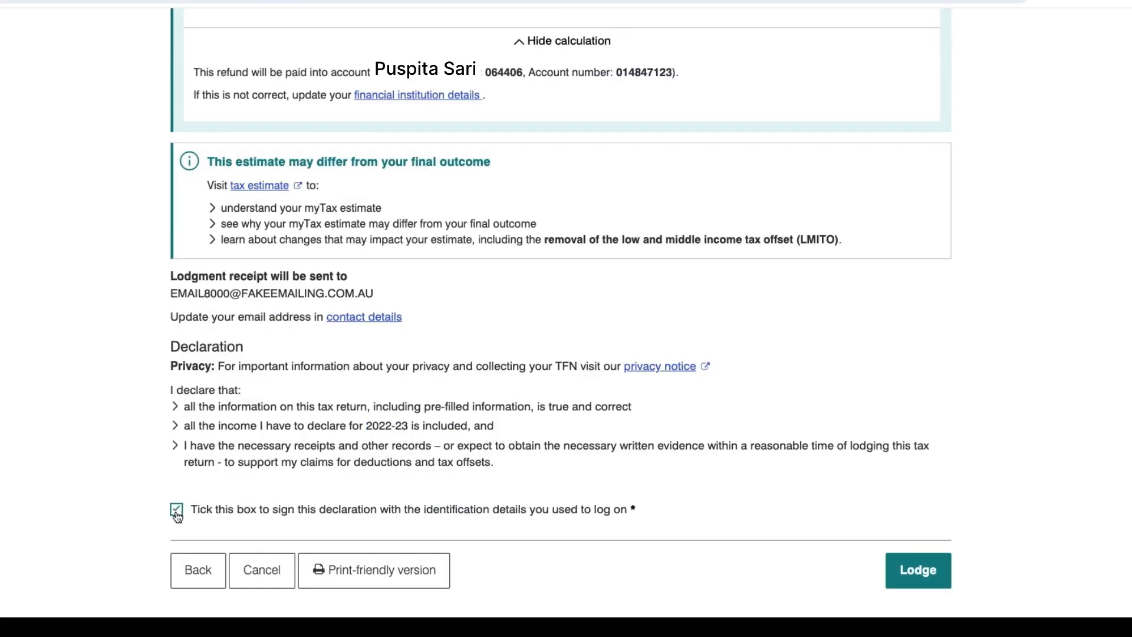
{"action": "left_click_drag", "start_coordinate": [170, 347], "coordinate": [247, 349]}
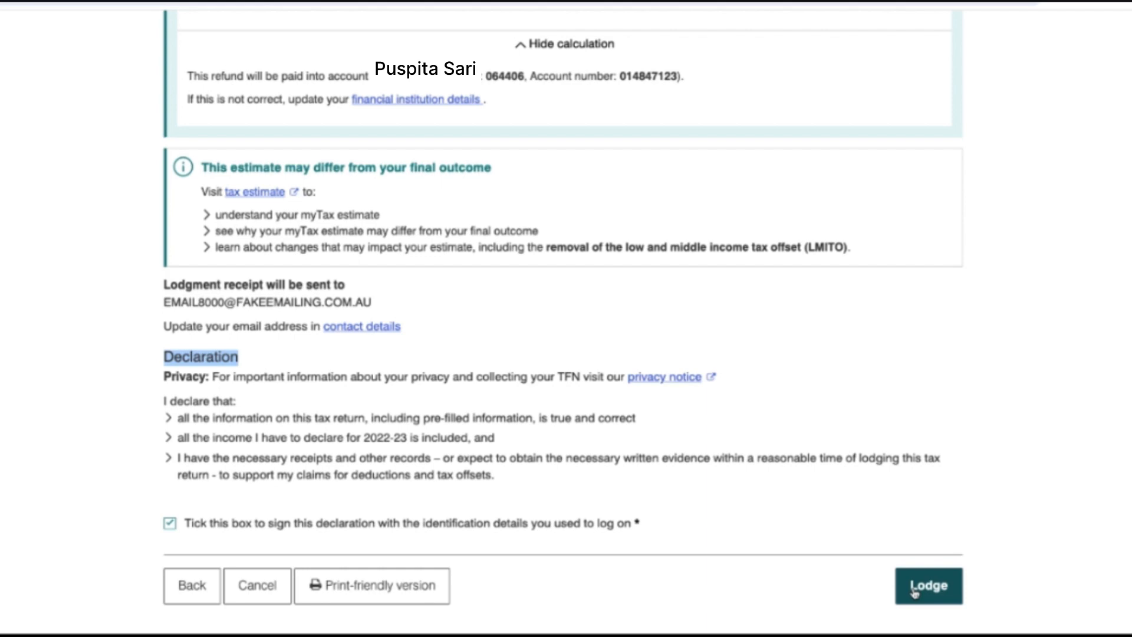
{"action": "left_click", "coordinate": [913, 589]}
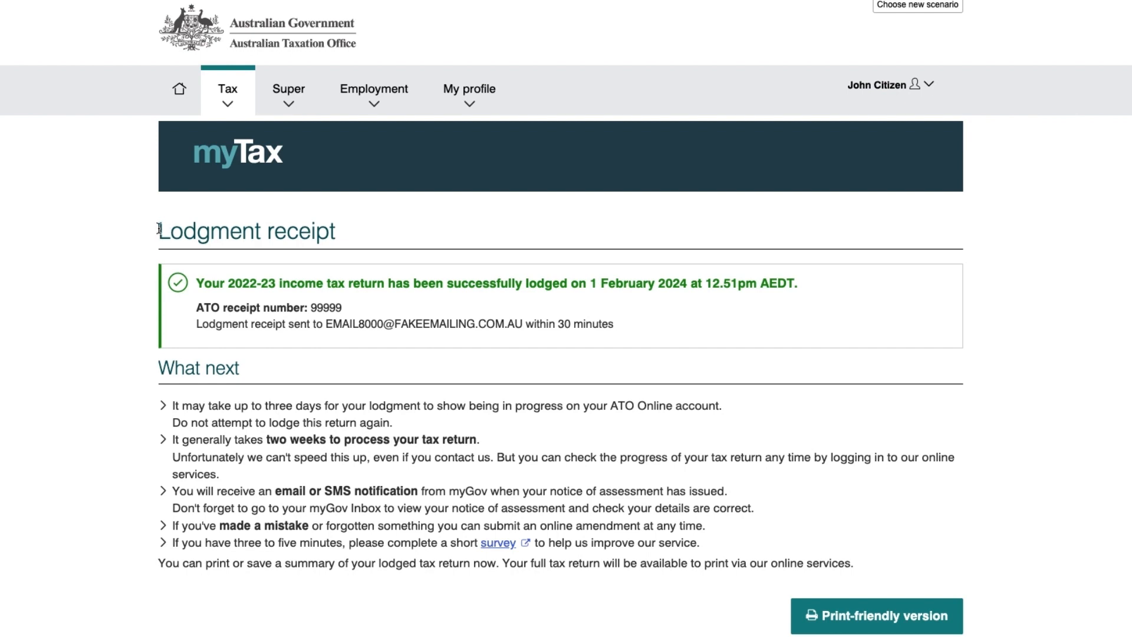
Review the lodgment receipt, its receipt number, and the two-week processing and notification notes.
{"action": "left_click_drag", "start_coordinate": [159, 231], "coordinate": [337, 239]}
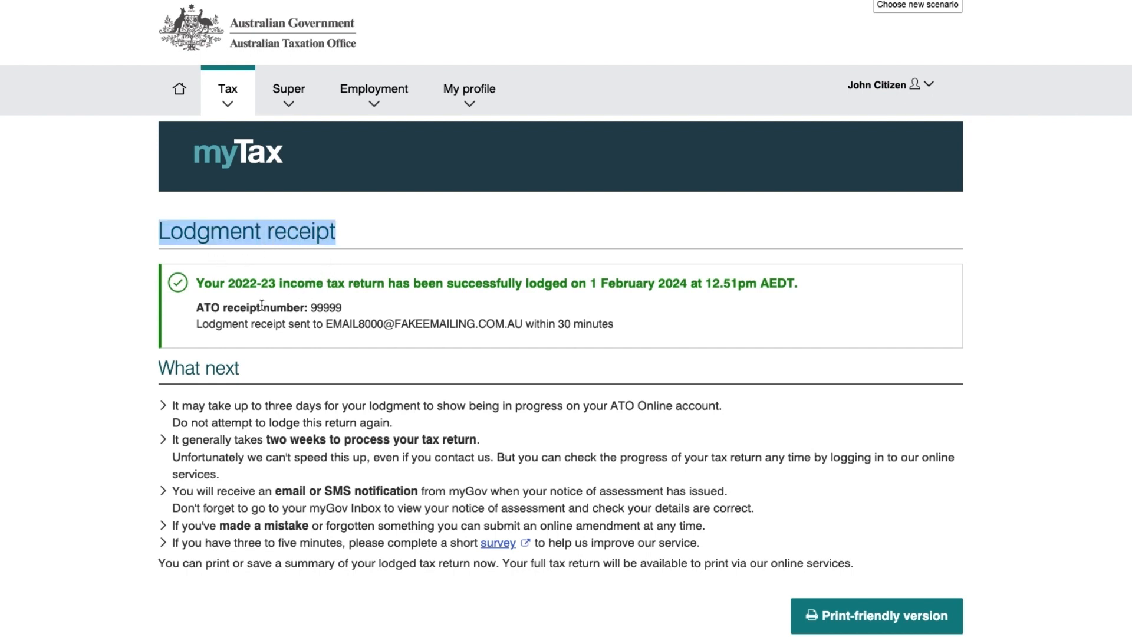
{"action": "left_click_drag", "start_coordinate": [226, 307], "coordinate": [348, 312]}
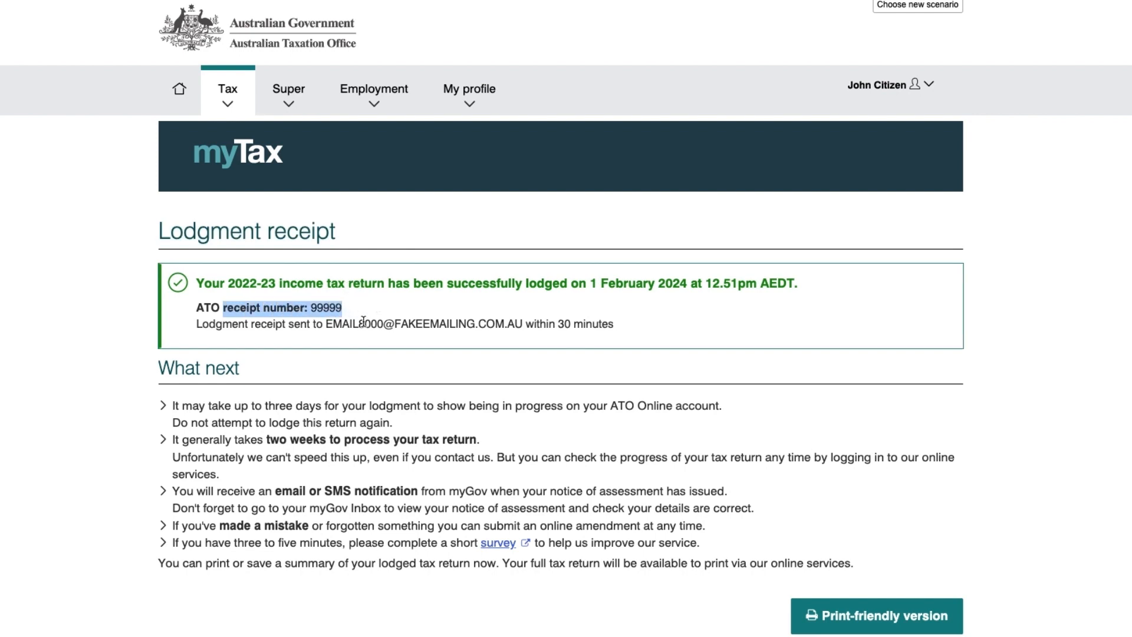
{"action": "left_click_drag", "start_coordinate": [173, 439], "coordinate": [487, 443]}
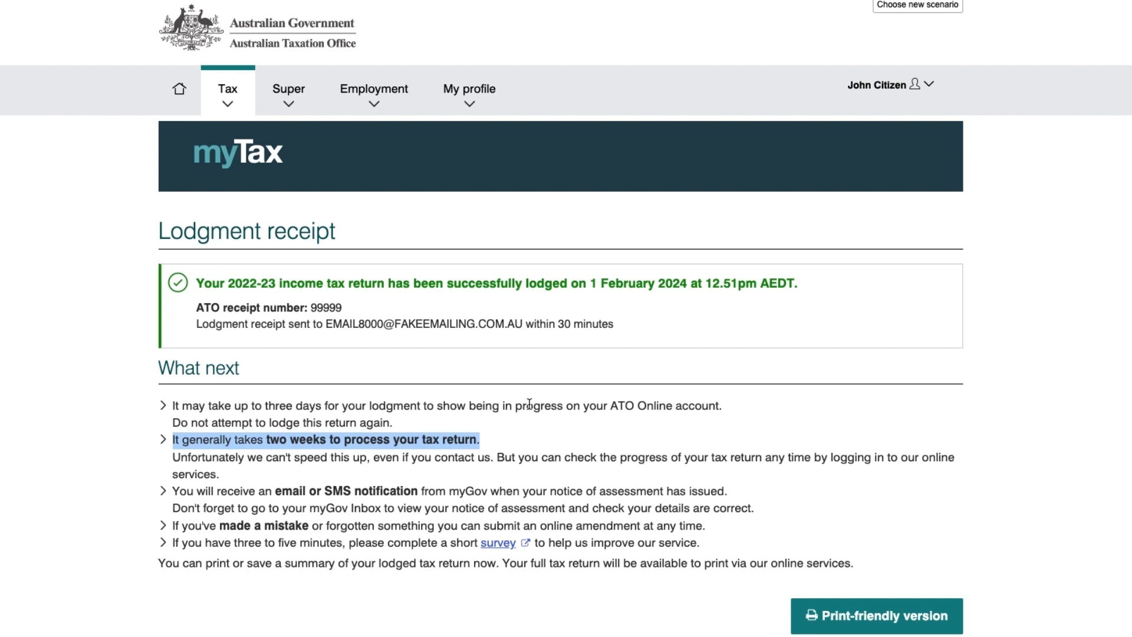
{"action": "left_click_drag", "start_coordinate": [275, 490], "coordinate": [487, 494]}
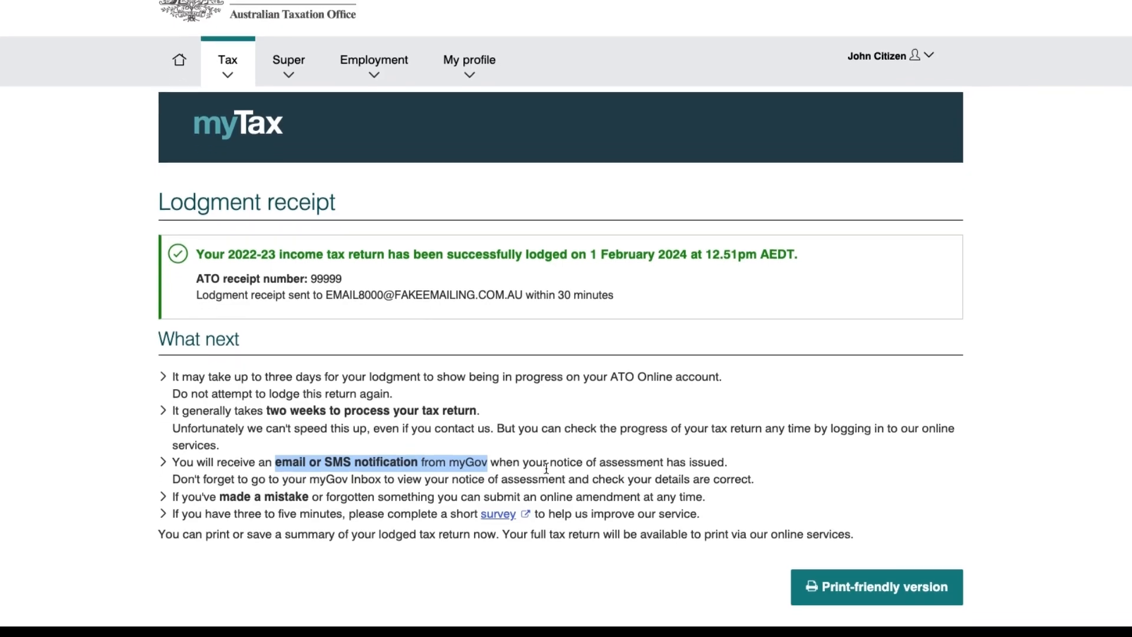